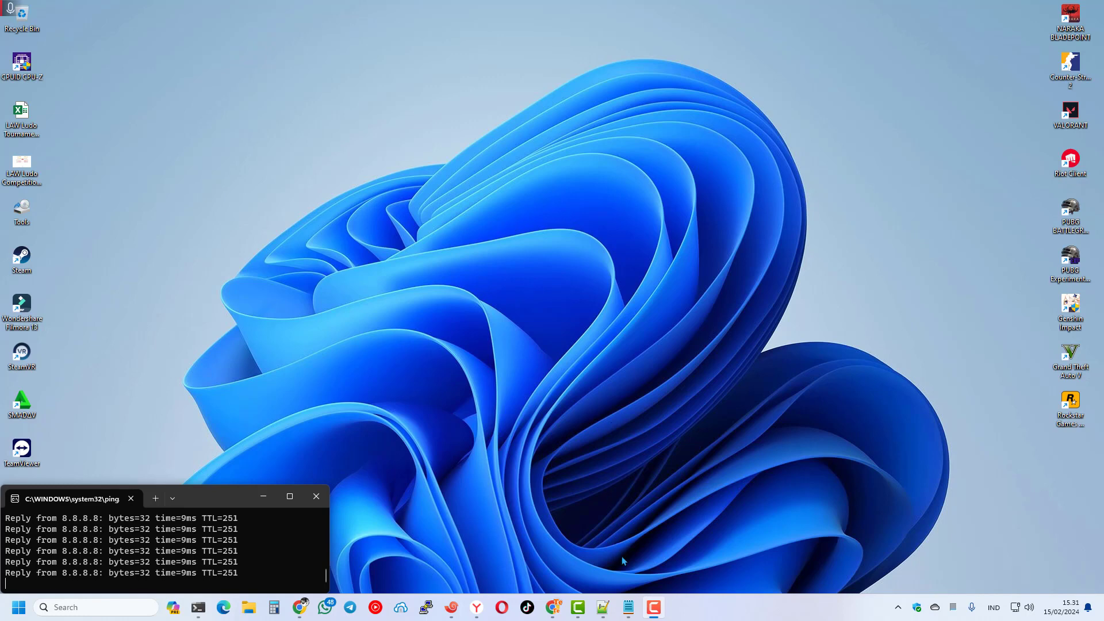
Open the VPS details note in Notepad and review the hostname and port listed for SSH access.
{"action": "left_click", "coordinate": [628, 607]}
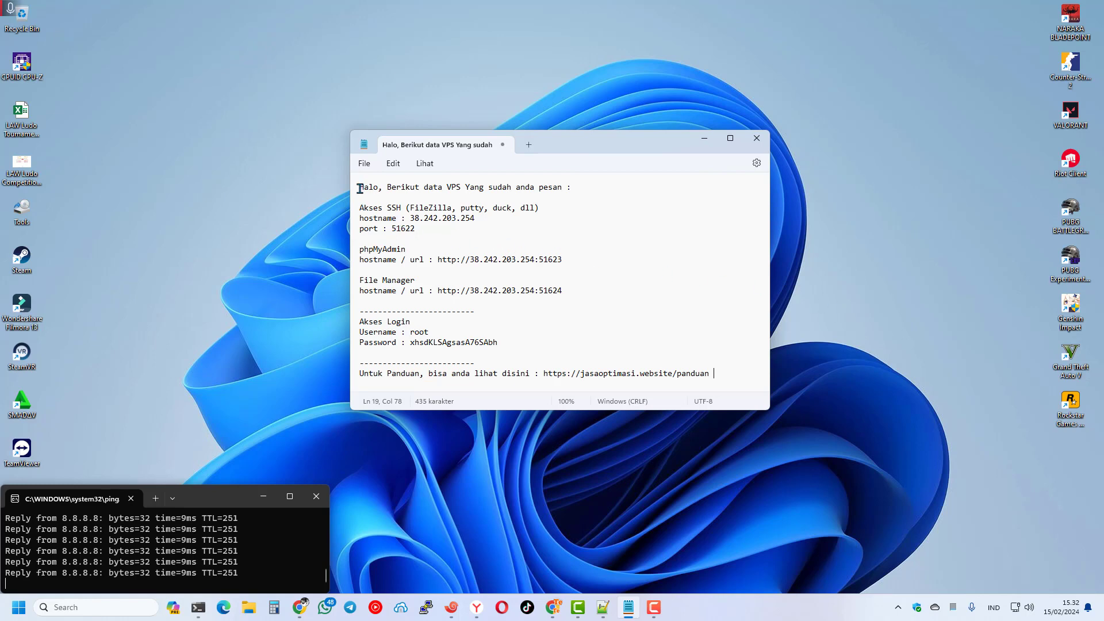
{"action": "left_click_drag", "start_coordinate": [359, 187], "coordinate": [730, 377]}
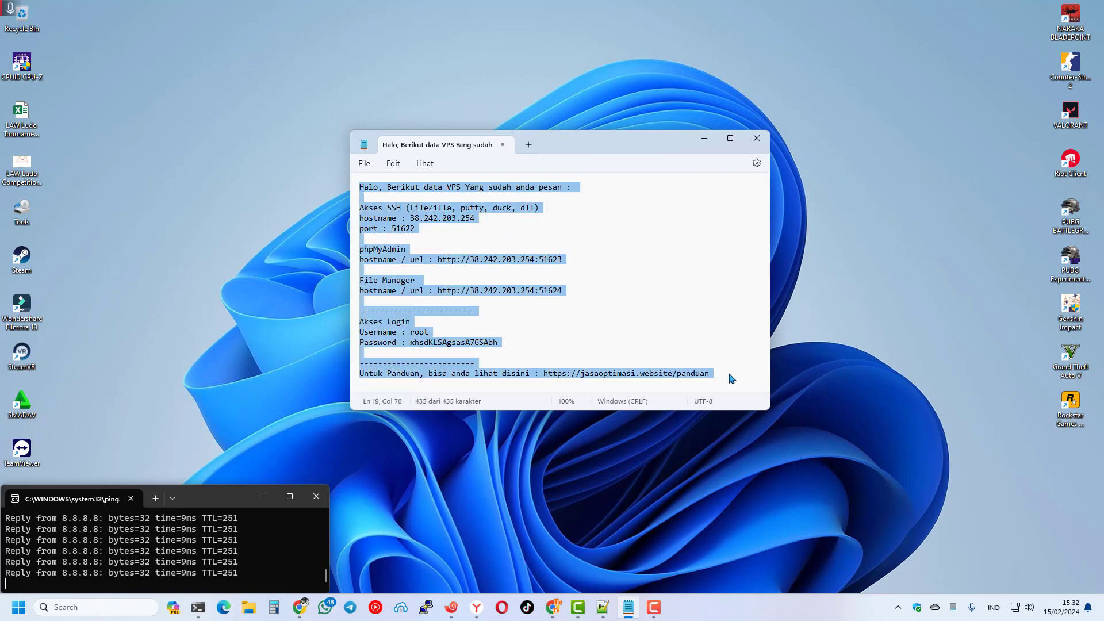
{"action": "left_click", "coordinate": [676, 283]}
{"action": "left_click_drag", "start_coordinate": [410, 218], "coordinate": [475, 219]}
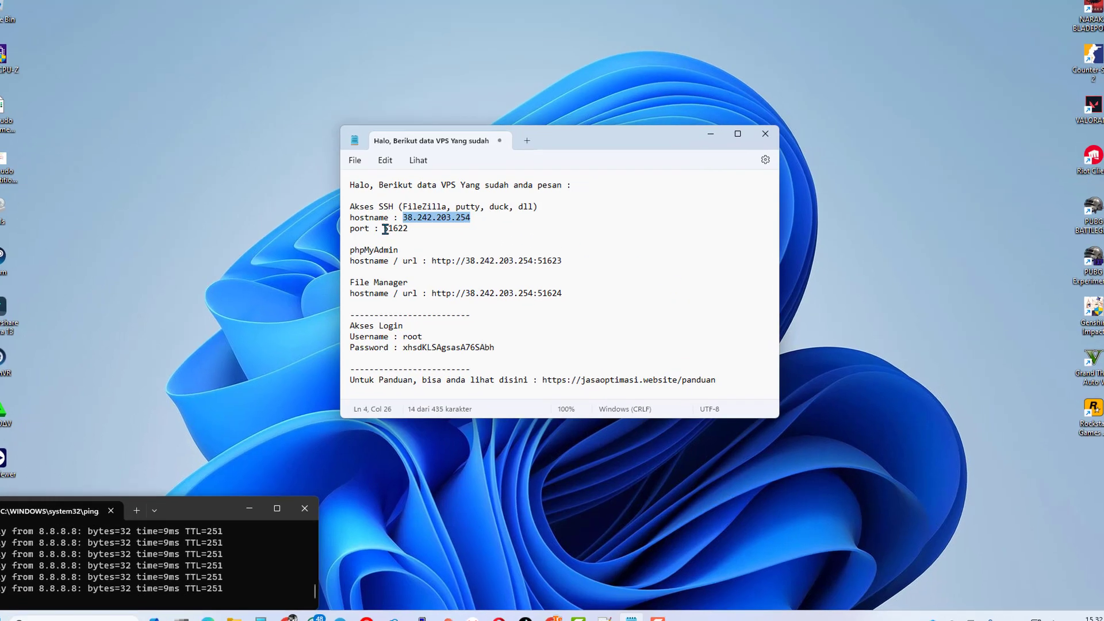
{"action": "left_click_drag", "start_coordinate": [385, 229], "coordinate": [445, 233]}
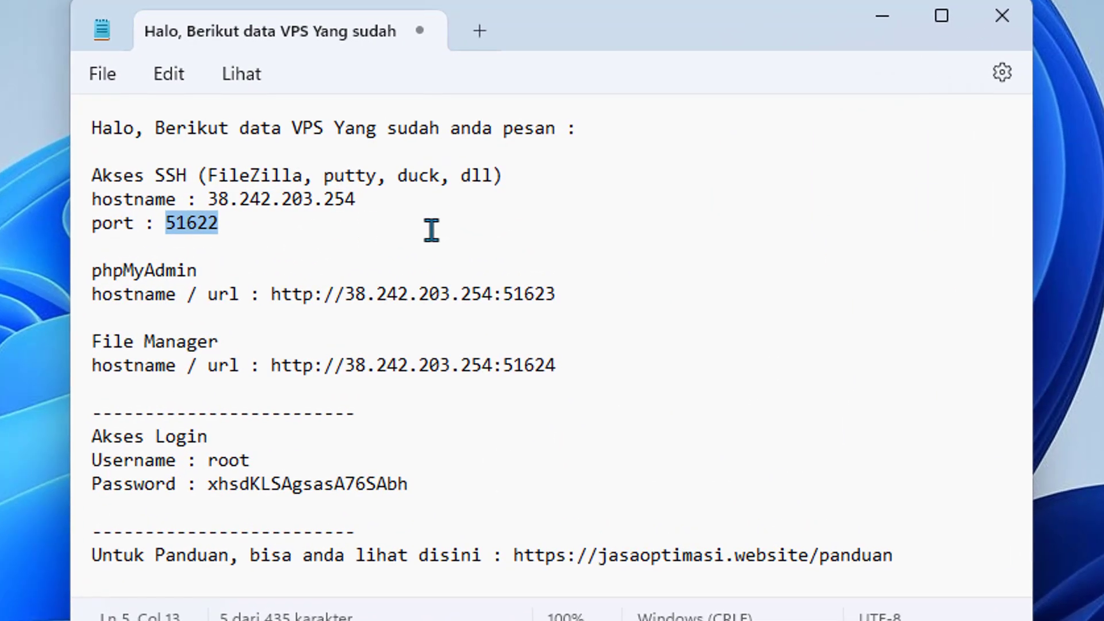
{"action": "left_click", "coordinate": [505, 231]}
{"action": "left_click_drag", "start_coordinate": [134, 176], "coordinate": [503, 179]}
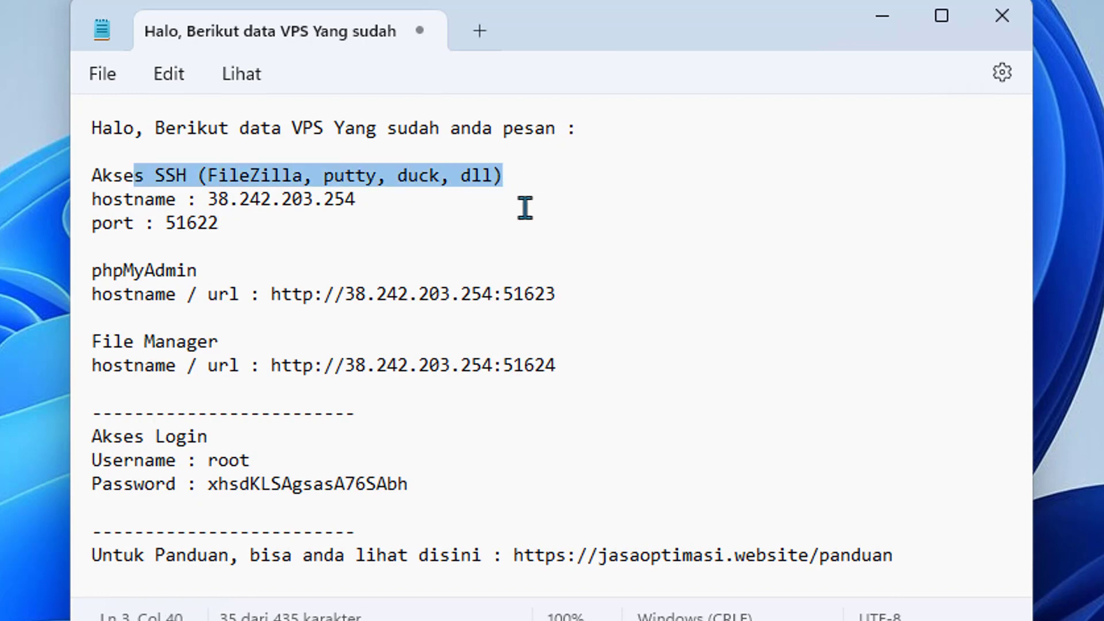
{"action": "double_click", "coordinate": [195, 227]}
Review the phpMyAdmin and File Manager URLs and the login credentials in the VPS details note.
{"action": "left_click_drag", "start_coordinate": [201, 276], "coordinate": [91, 275]}
{"action": "left_click_drag", "start_coordinate": [274, 295], "coordinate": [584, 305]}
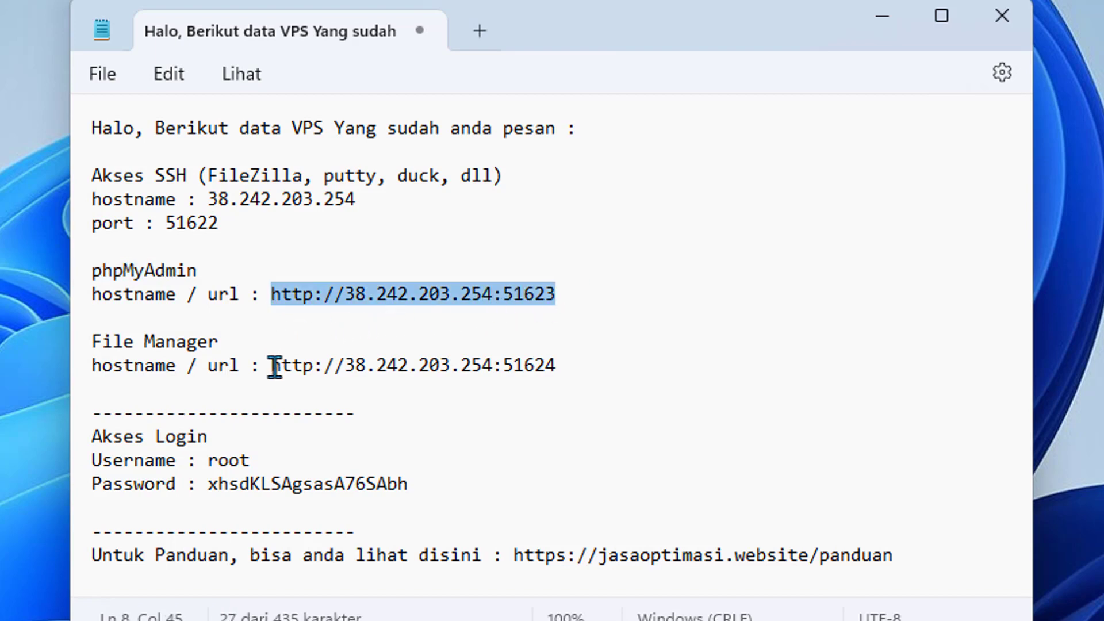
{"action": "left_click_drag", "start_coordinate": [273, 366], "coordinate": [592, 379]}
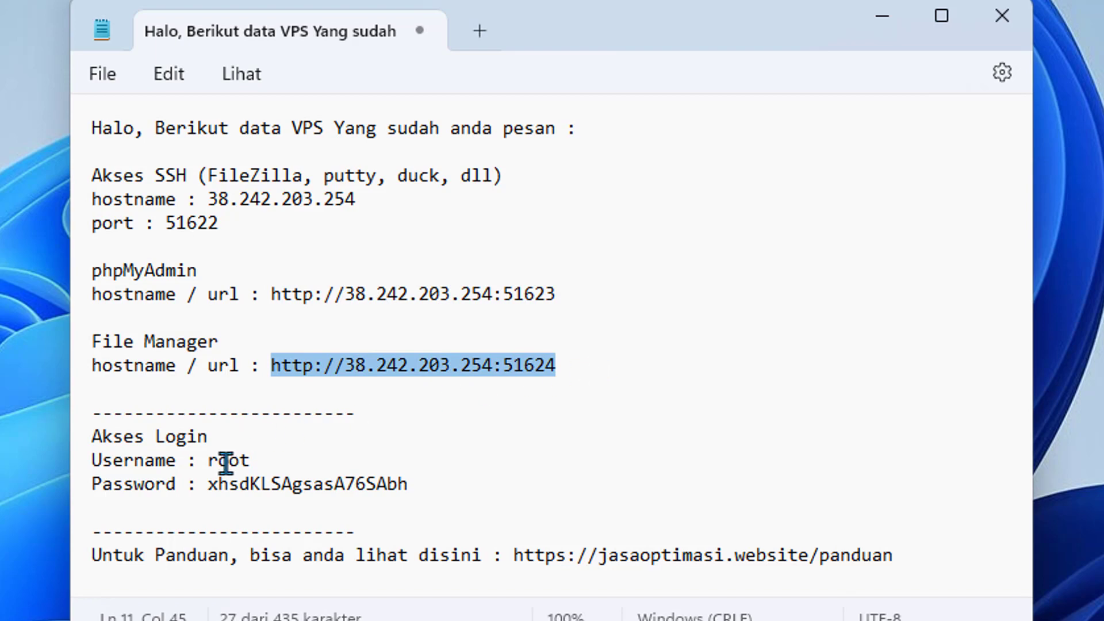
{"action": "left_click", "coordinate": [229, 478]}
{"action": "left_click_drag", "start_coordinate": [270, 493], "coordinate": [486, 486]}
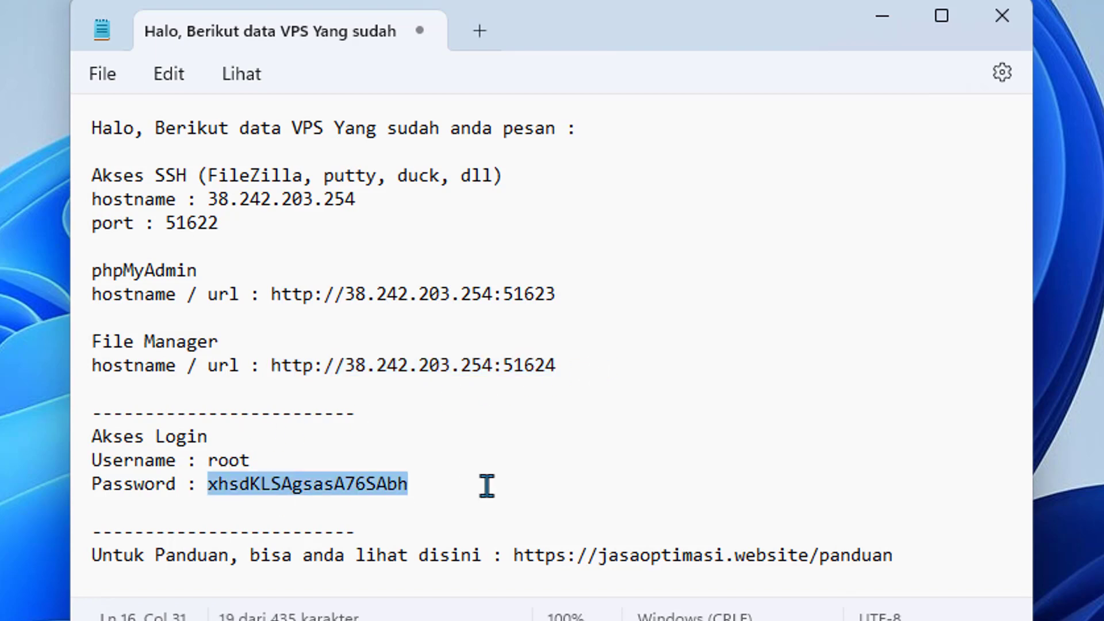
{"action": "left_click", "coordinate": [488, 489]}
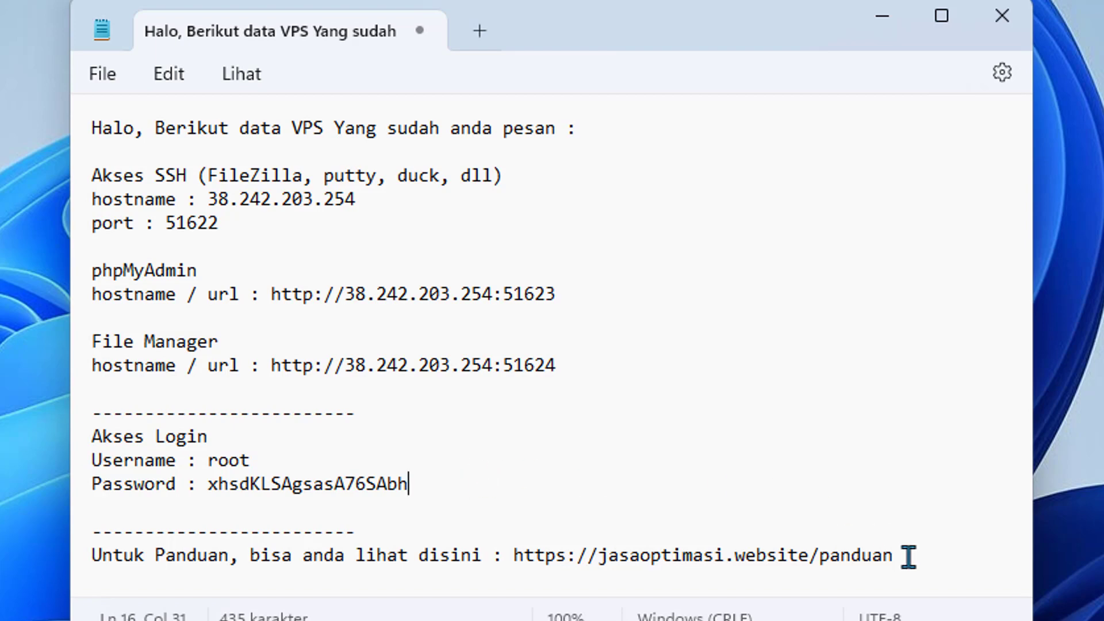
Look over the entire VPS details note again, focusing on the SSH hostname and port.
{"action": "left_click_drag", "start_coordinate": [907, 554], "coordinate": [72, 97]}
{"action": "left_click", "coordinate": [728, 345]}
{"action": "left_click_drag", "start_coordinate": [209, 198], "coordinate": [405, 207]}
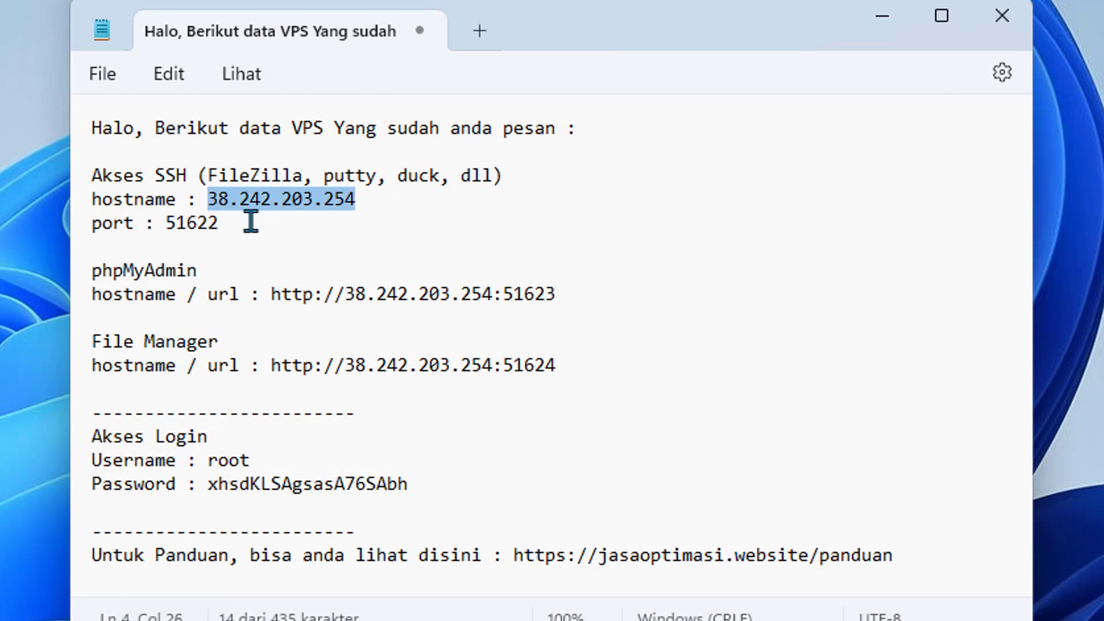
{"action": "left_click_drag", "start_coordinate": [239, 227], "coordinate": [168, 229]}
{"action": "left_click", "coordinate": [435, 232]}
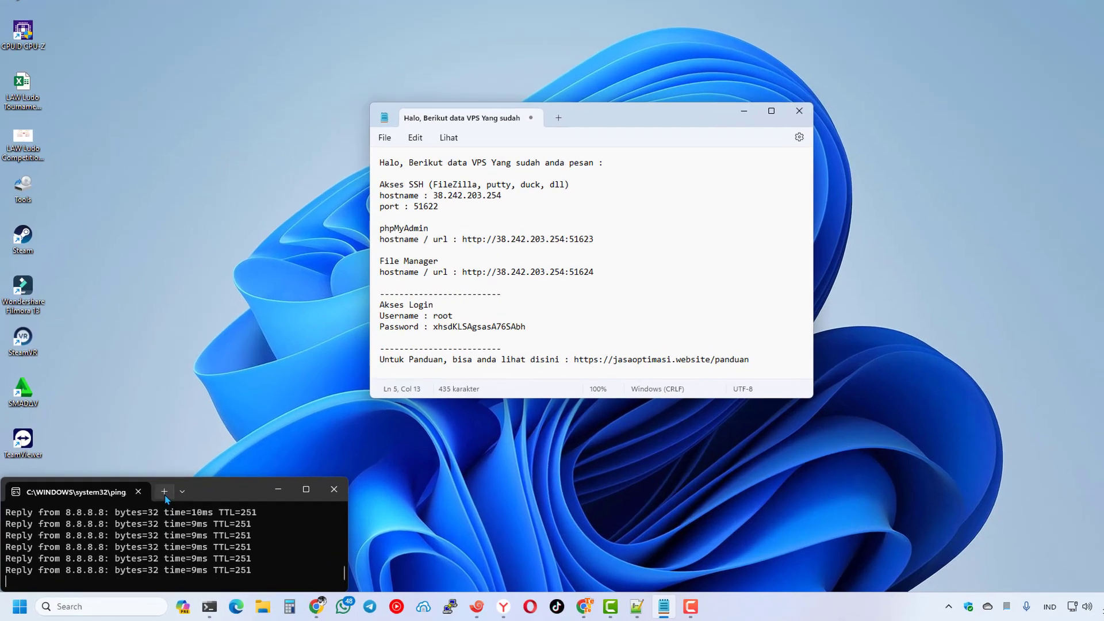
{"action": "left_click", "coordinate": [163, 492]}
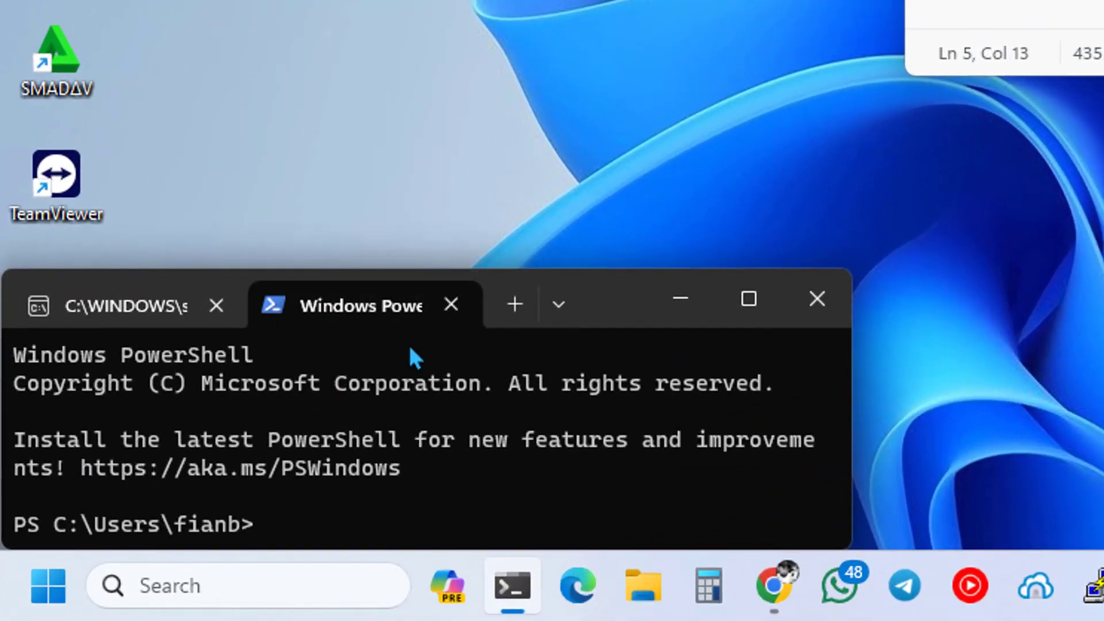
{"action": "left_click", "coordinate": [451, 305]}
{"action": "right_click", "coordinate": [208, 221]}
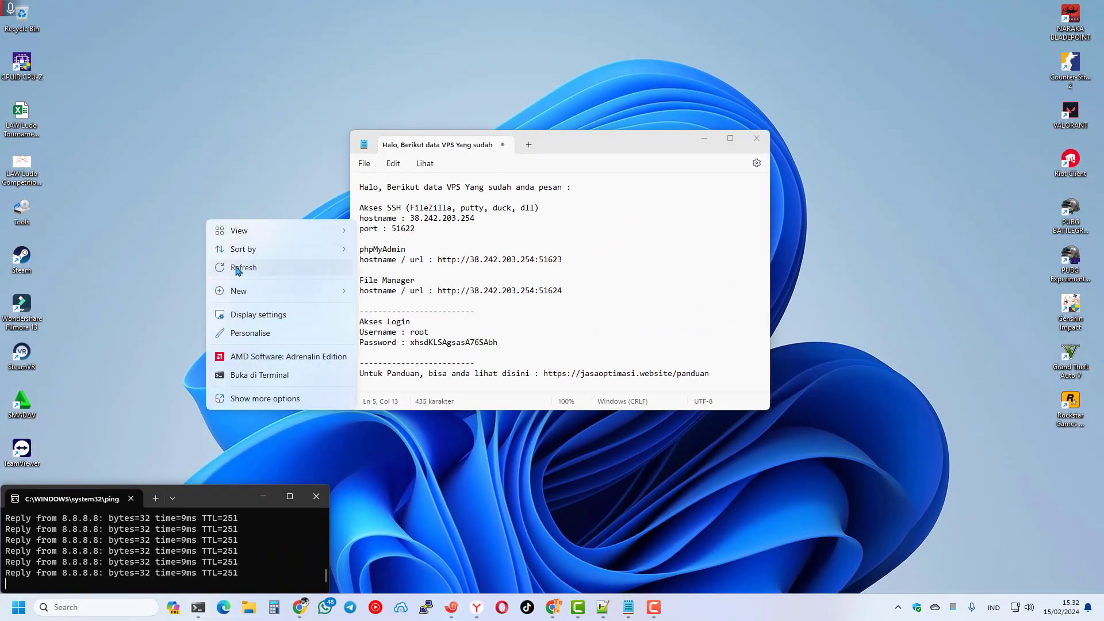
{"action": "left_click", "coordinate": [239, 267]}
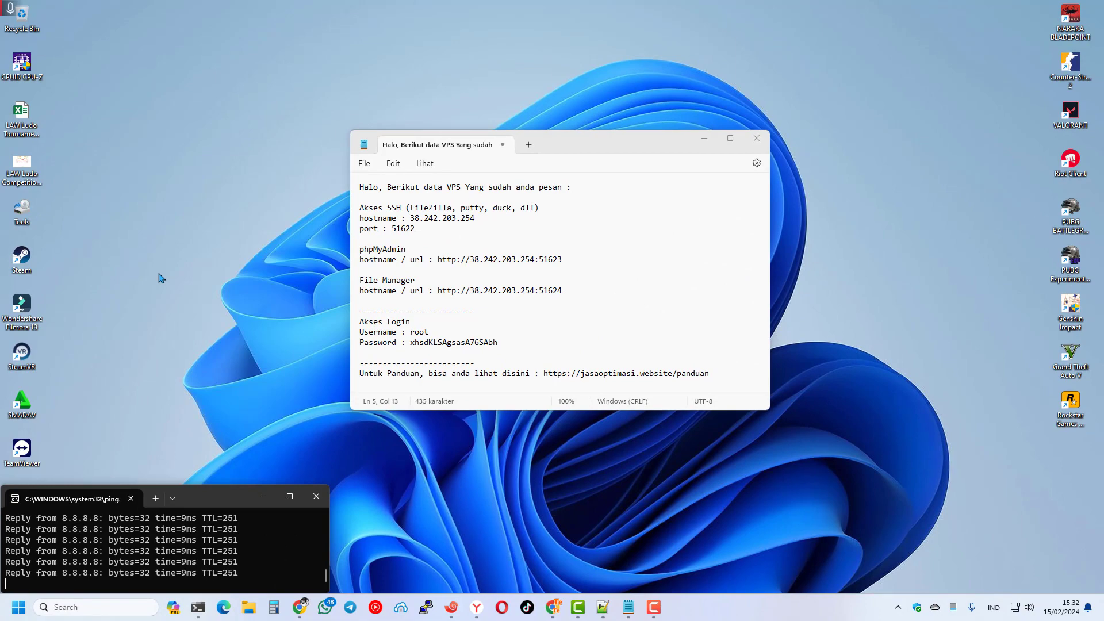
Open PuTTY, place its window beside the note, and enter 38.242.203.254 as the SSH host.
{"action": "left_click", "coordinate": [427, 607]}
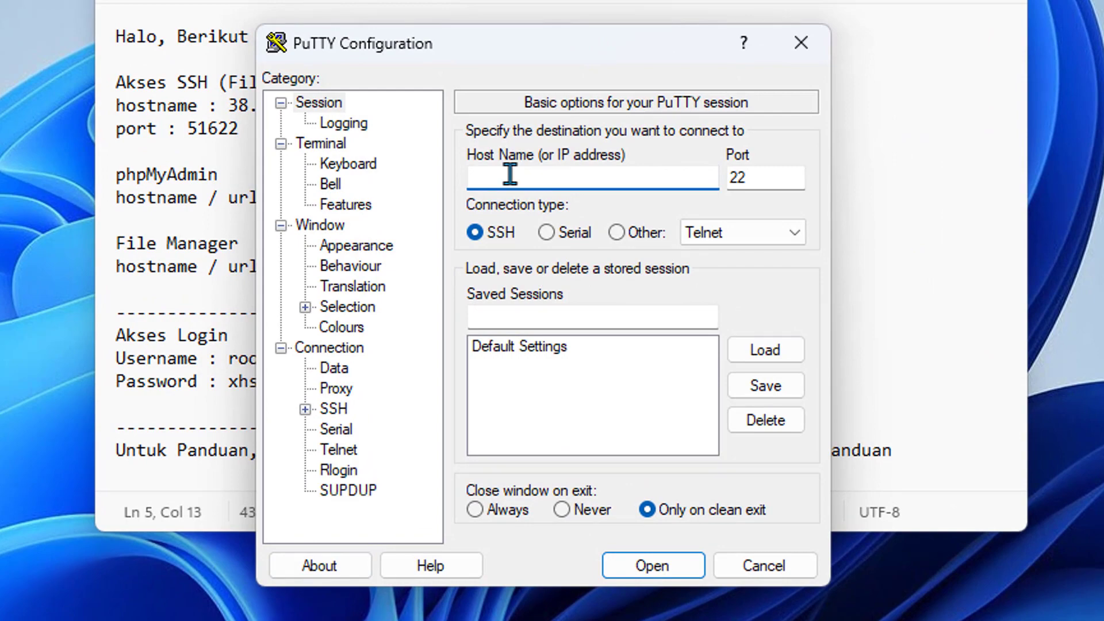
{"action": "left_click_drag", "start_coordinate": [468, 45], "coordinate": [1103, 35]}
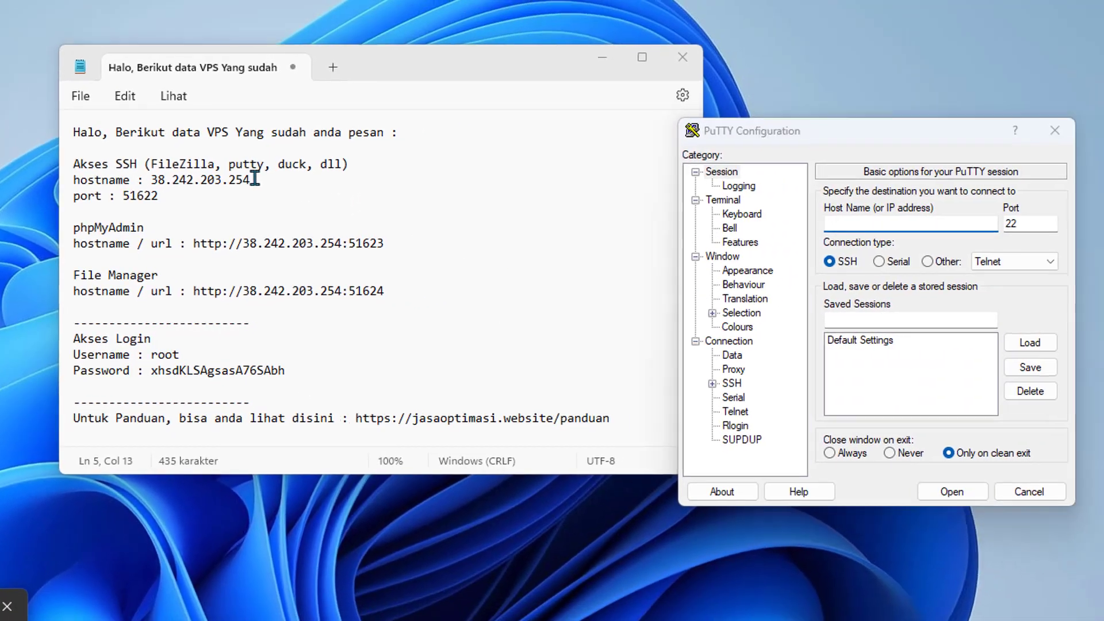
{"action": "left_click_drag", "start_coordinate": [254, 179], "coordinate": [150, 179]}
{"action": "left_click", "coordinate": [851, 226]}
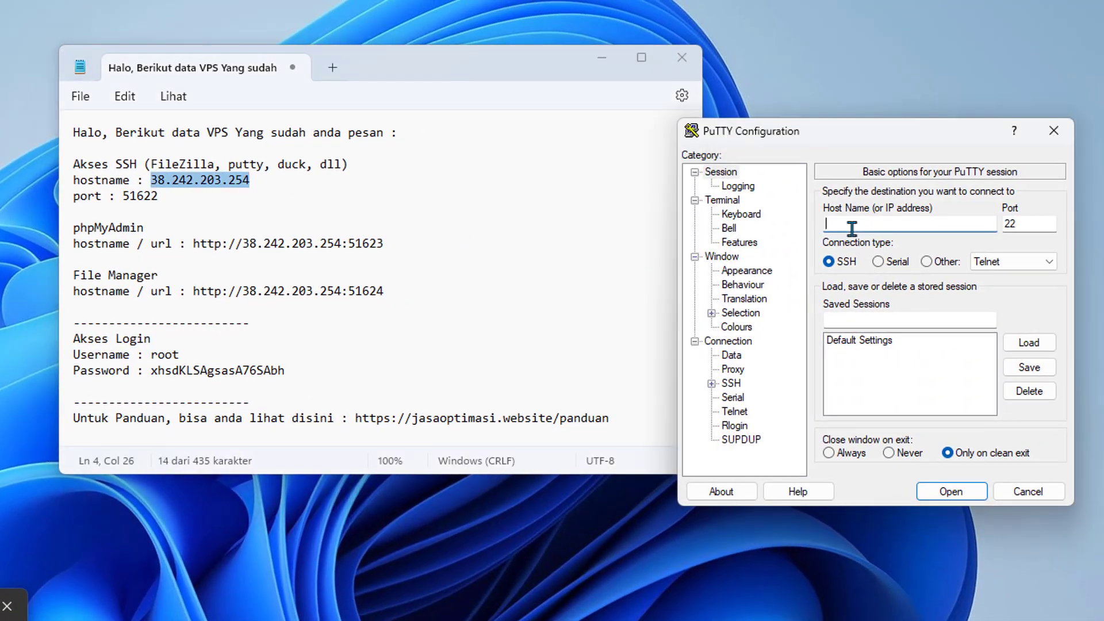
{"action": "type", "text": "38.242.203.254"}
{"action": "key", "text": "Tab"}
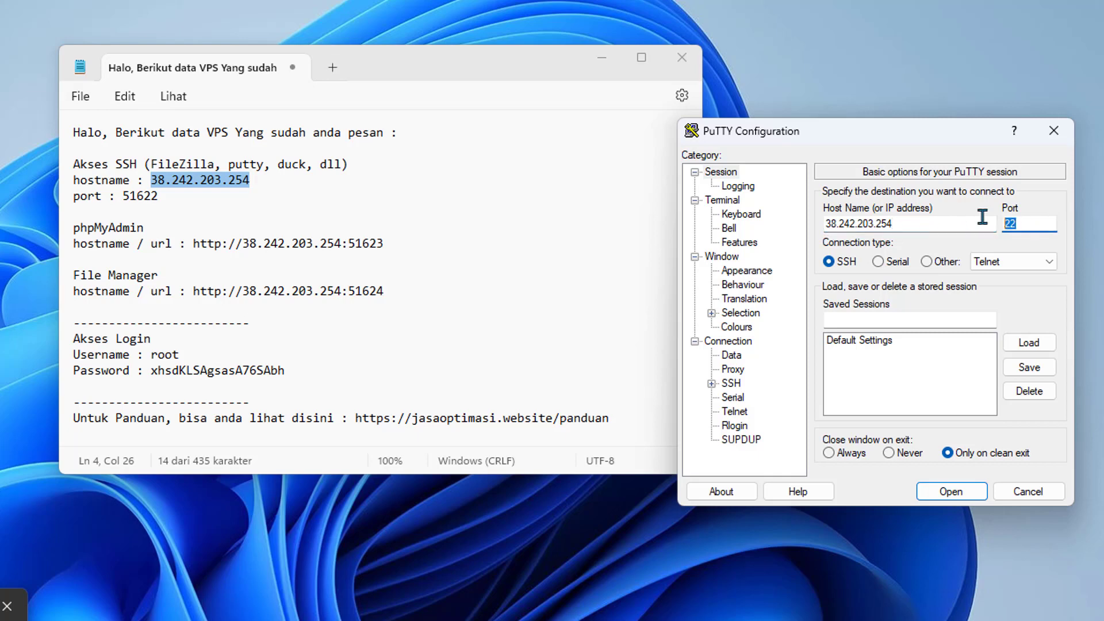
Set the SSH port to 51622, open the connection past the host key alert, and bring the terminal into view.
{"action": "left_click", "coordinate": [138, 196]}
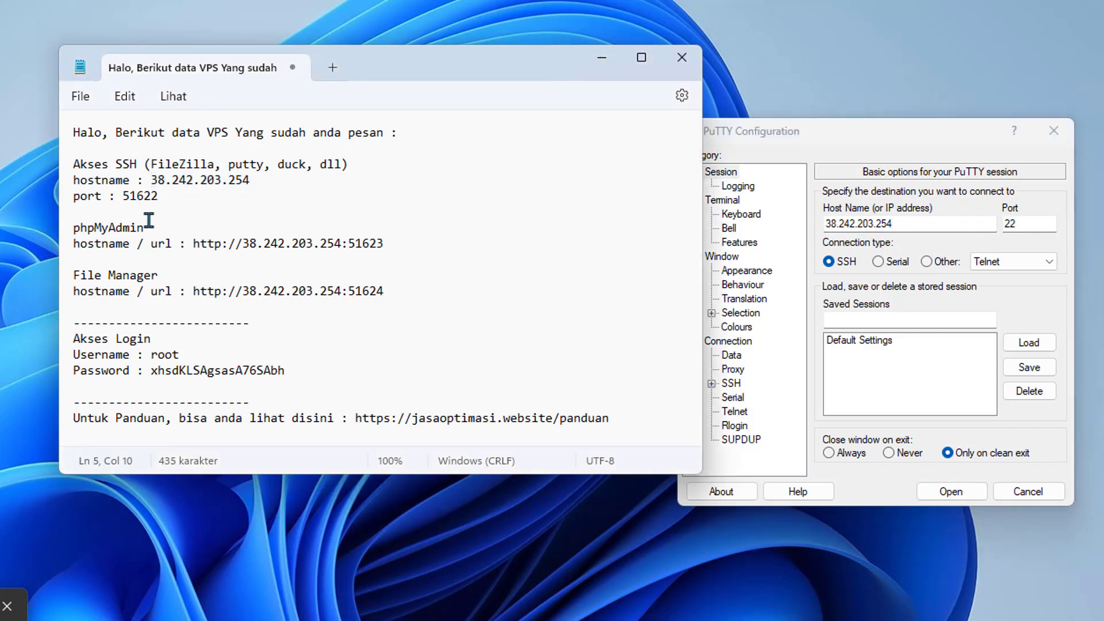
{"action": "left_click", "coordinate": [1008, 224]}
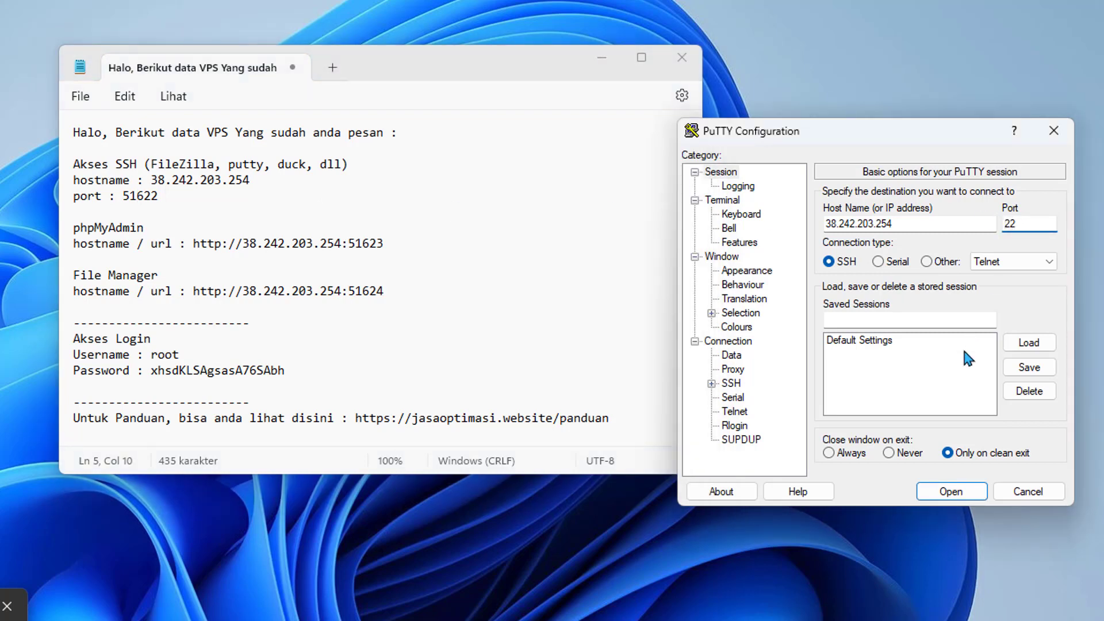
{"action": "type", "text": "516"}
{"action": "left_click", "coordinate": [937, 493]}
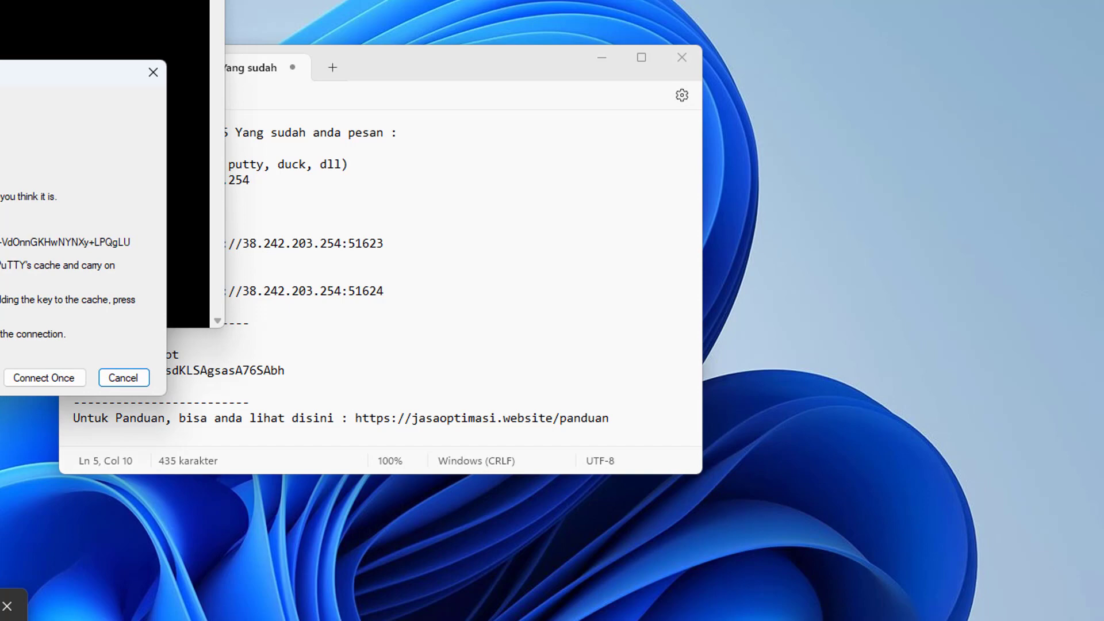
{"action": "left_click", "coordinate": [0, 378]}
{"action": "left_click_drag", "start_coordinate": [0, 0], "coordinate": [308, 200]}
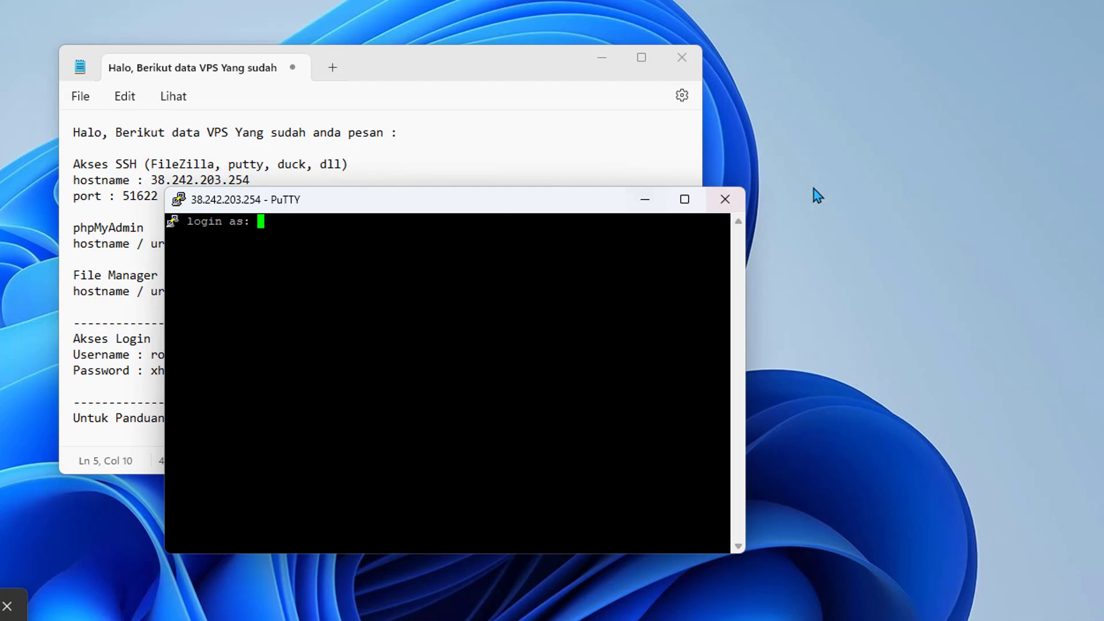
Close the PuTTY session, switch to the Contabo ID session in Xshell, and clear its terminal.
{"action": "left_click", "coordinate": [726, 199]}
{"action": "left_click", "coordinate": [398, 373]}
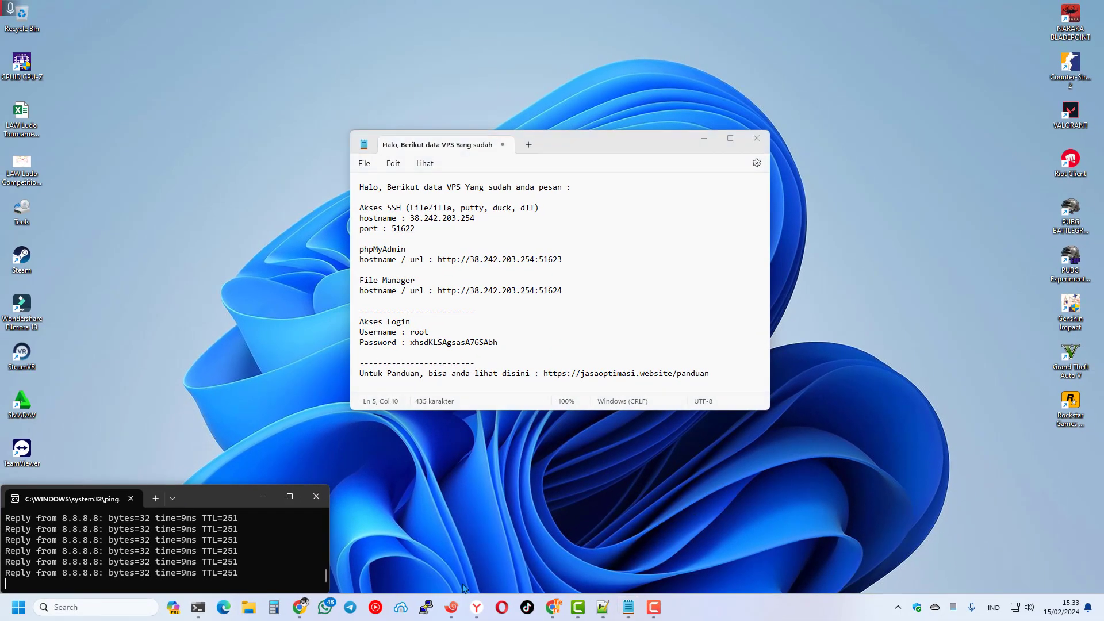
{"action": "left_click", "coordinate": [451, 610]}
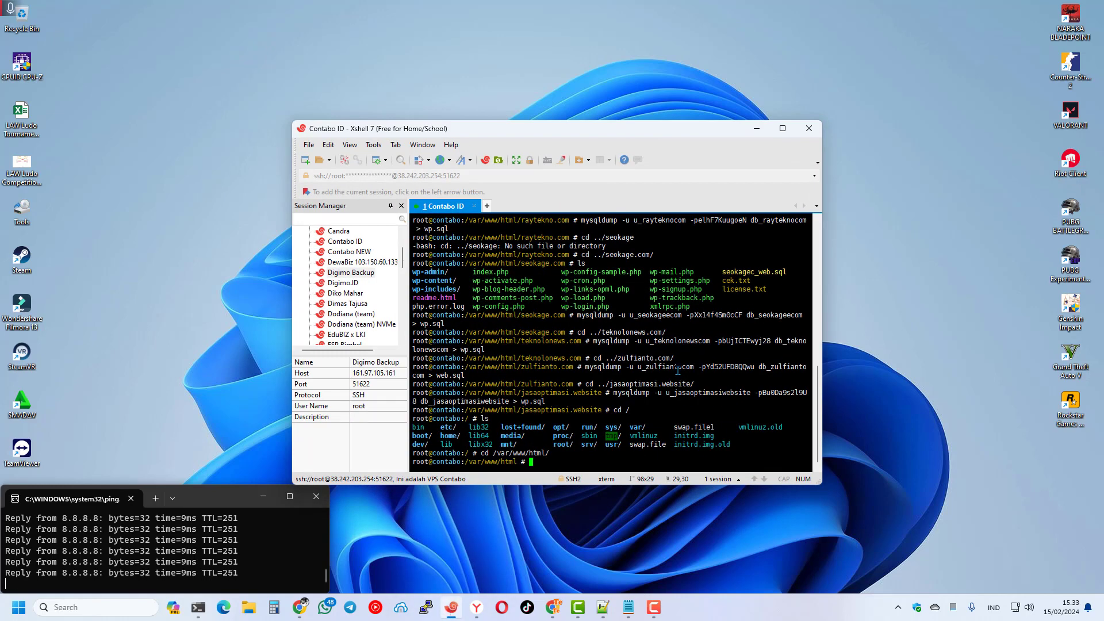
{"action": "type", "text": "clear"}
{"action": "key", "text": "Return"}
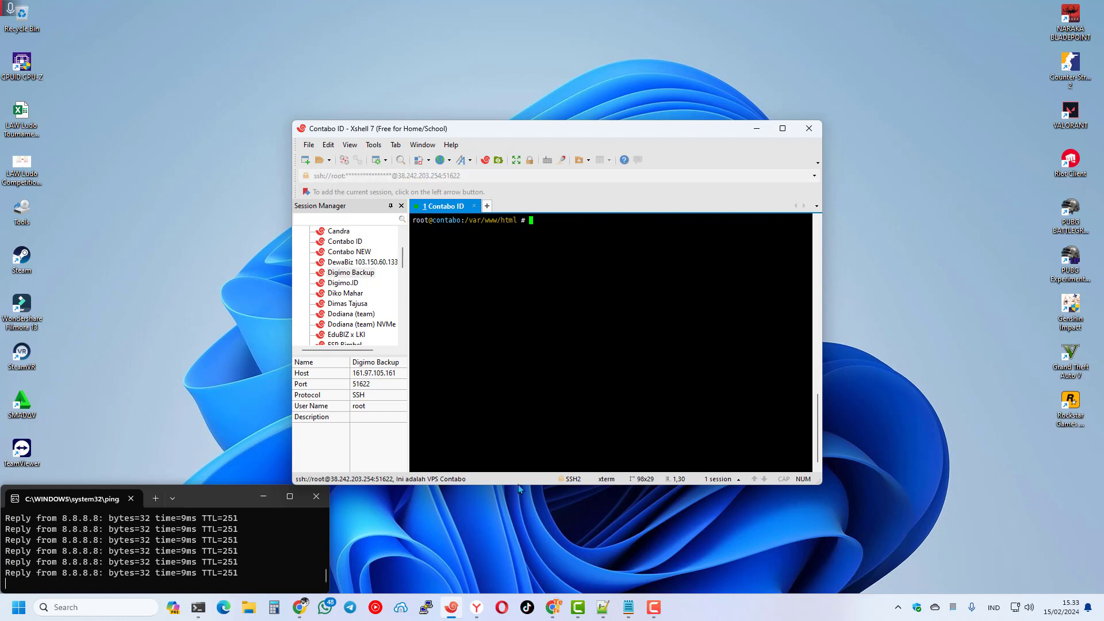
Check the SSH hostname in the VPS details note, then return to the Xshell session.
{"action": "left_click", "coordinate": [628, 607]}
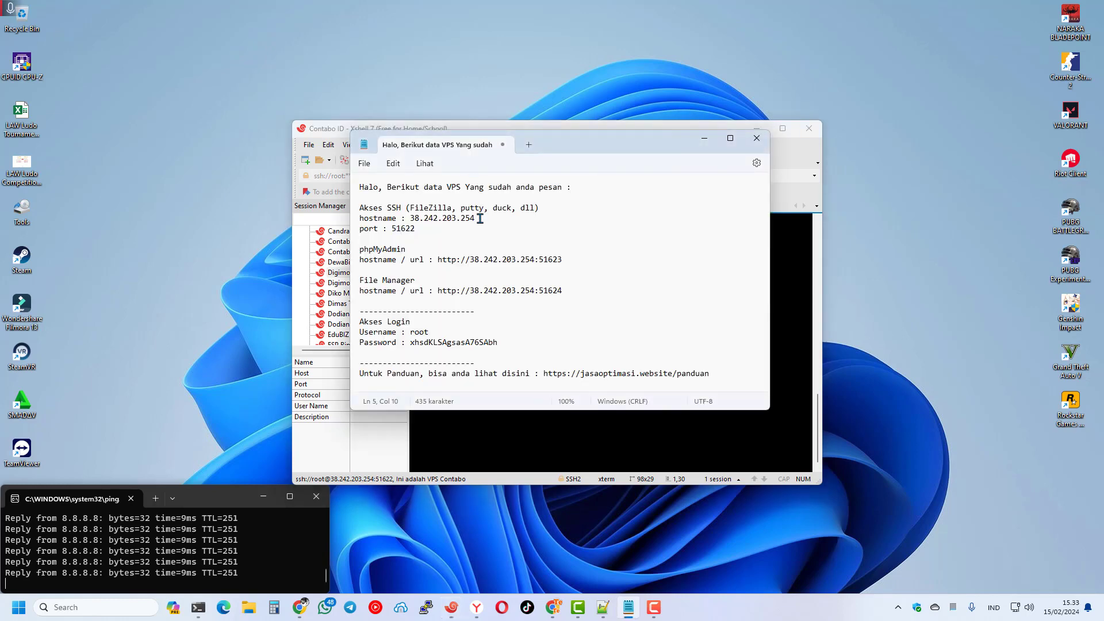
{"action": "left_click_drag", "start_coordinate": [475, 219], "coordinate": [413, 221]}
{"action": "left_click", "coordinate": [704, 138]}
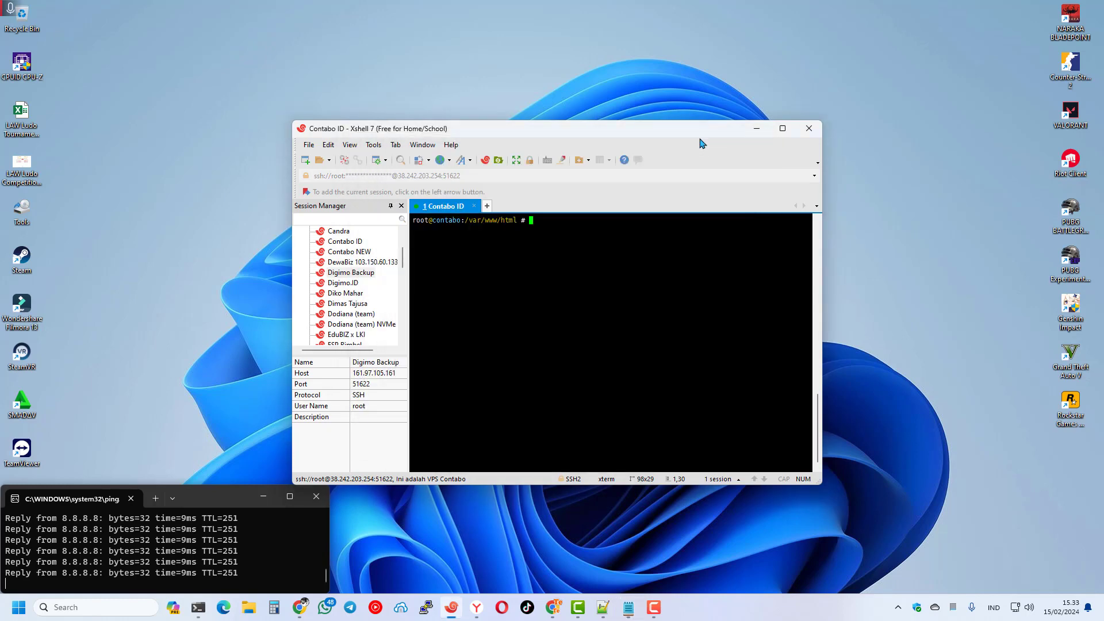
{"action": "right_click", "coordinate": [482, 62]}
{"action": "left_click", "coordinate": [588, 140]}
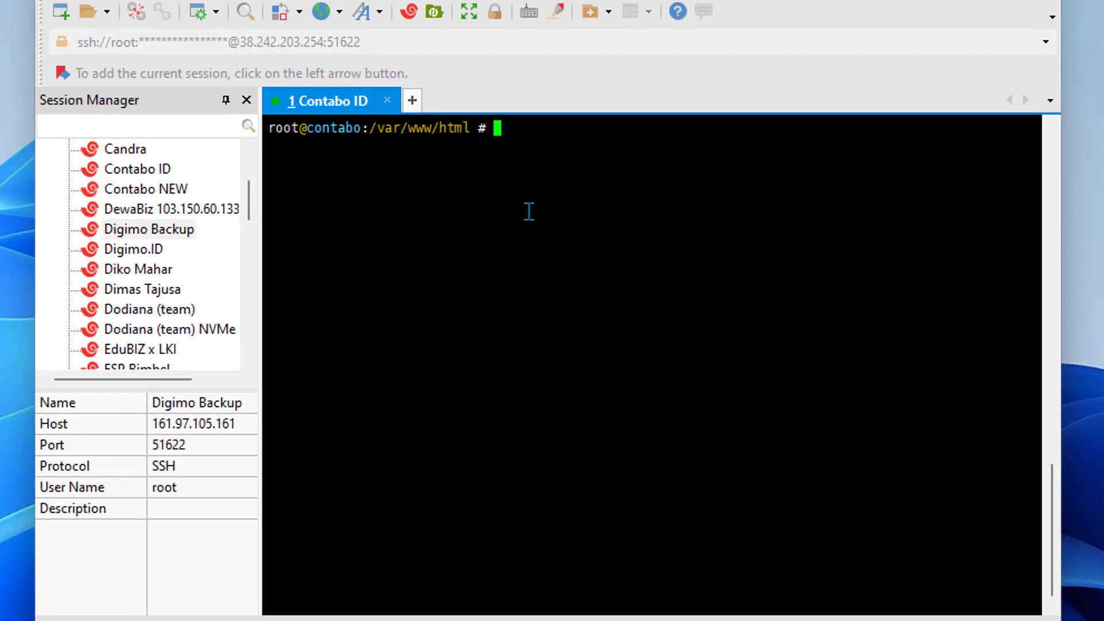
Change to the /var/www/html directory on the server and list its contents with ls.
{"action": "type", "text": "cd"}
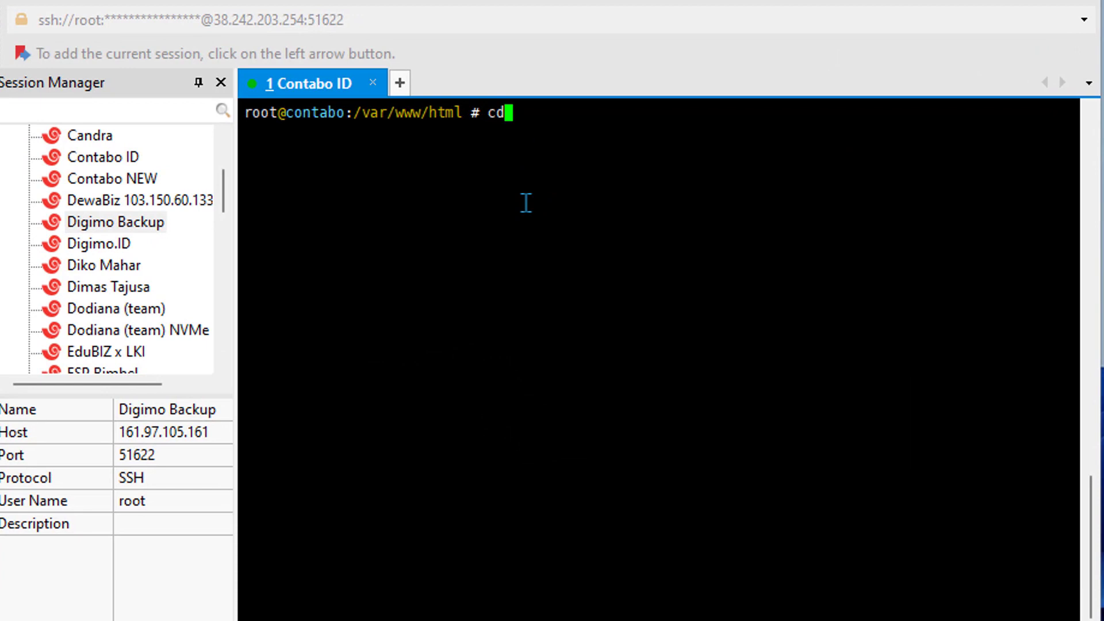
{"action": "type", "text": " /var/"}
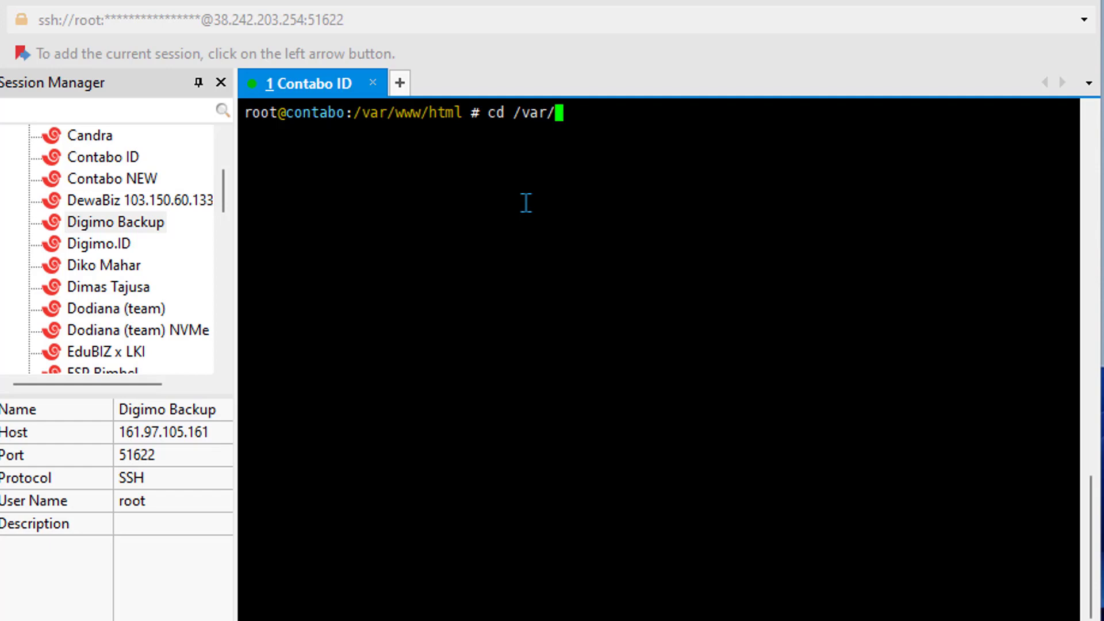
{"action": "key", "text": "BackSpace"}
{"action": "key", "text": "BackSpace"}
{"action": "key", "text": "BackSpace"}
{"action": "key", "text": "BackSpace"}
{"action": "key", "text": "BackSpace"}
{"action": "key", "text": "BackSpace"}
{"action": "key", "text": "BackSpace"}
{"action": "type", "text": "d /"}
{"action": "type", "text": "var/ww"}
{"action": "type", "text": "w"}
{"action": "type", "text": "/html"}
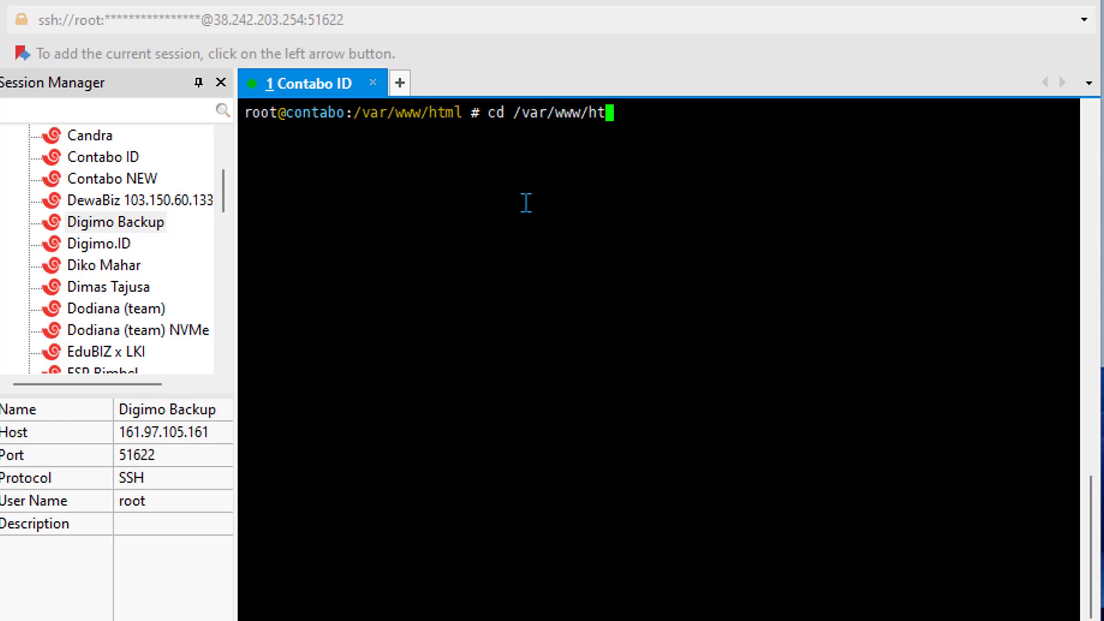
{"action": "key", "text": "Return"}
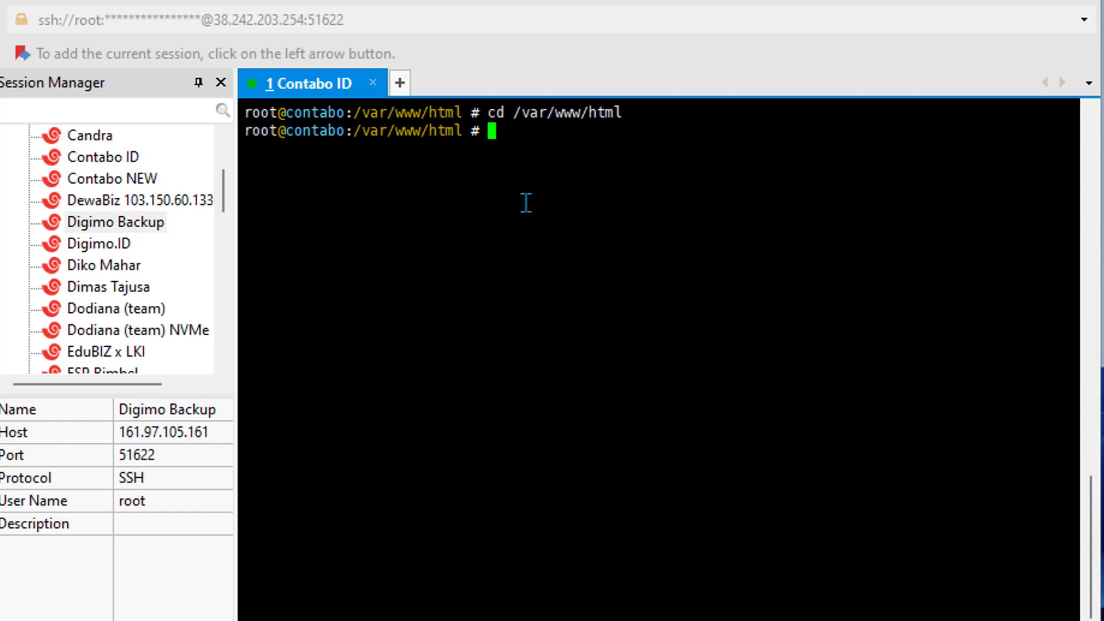
{"action": "type", "text": "ls"}
{"action": "key", "text": "Return"}
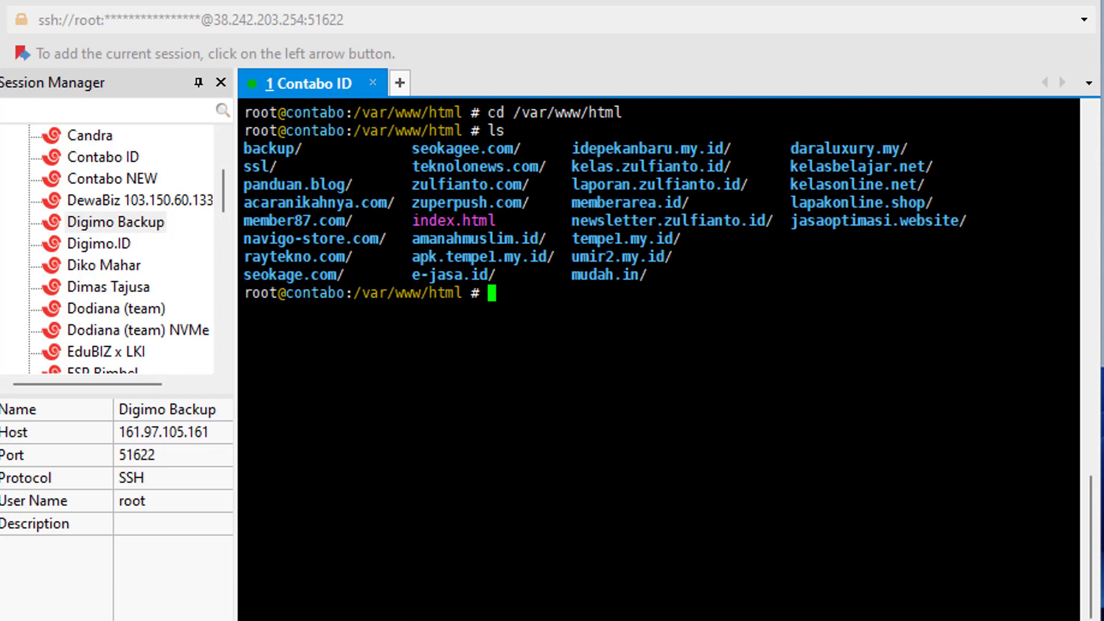
{"action": "key", "text": "alt+Tab"}
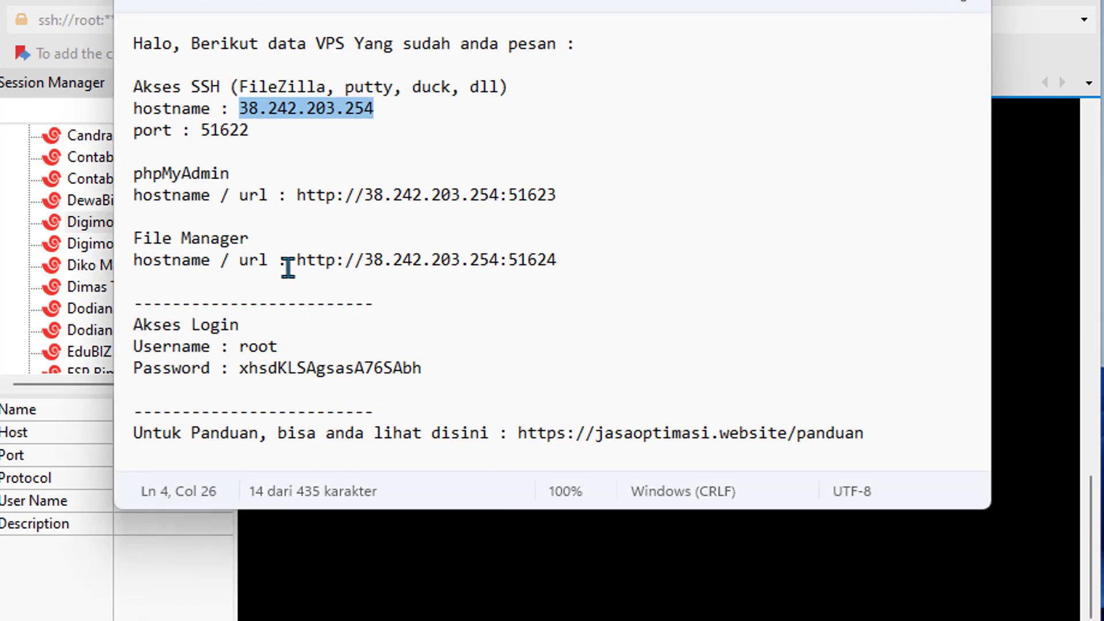
{"action": "left_click_drag", "start_coordinate": [296, 260], "coordinate": [557, 263]}
{"action": "key", "text": "ctrl+c"}
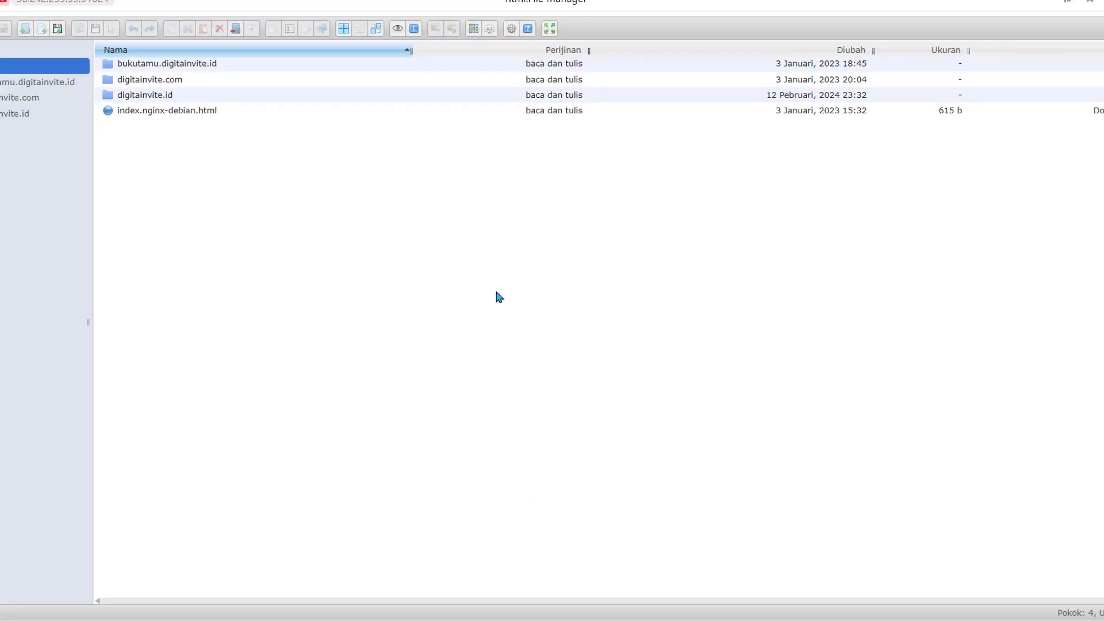
Switch to the acaranikahnya.com File Manager tab in the browser and load the copied File Manager URL.
{"action": "left_click", "coordinate": [120, 17]}
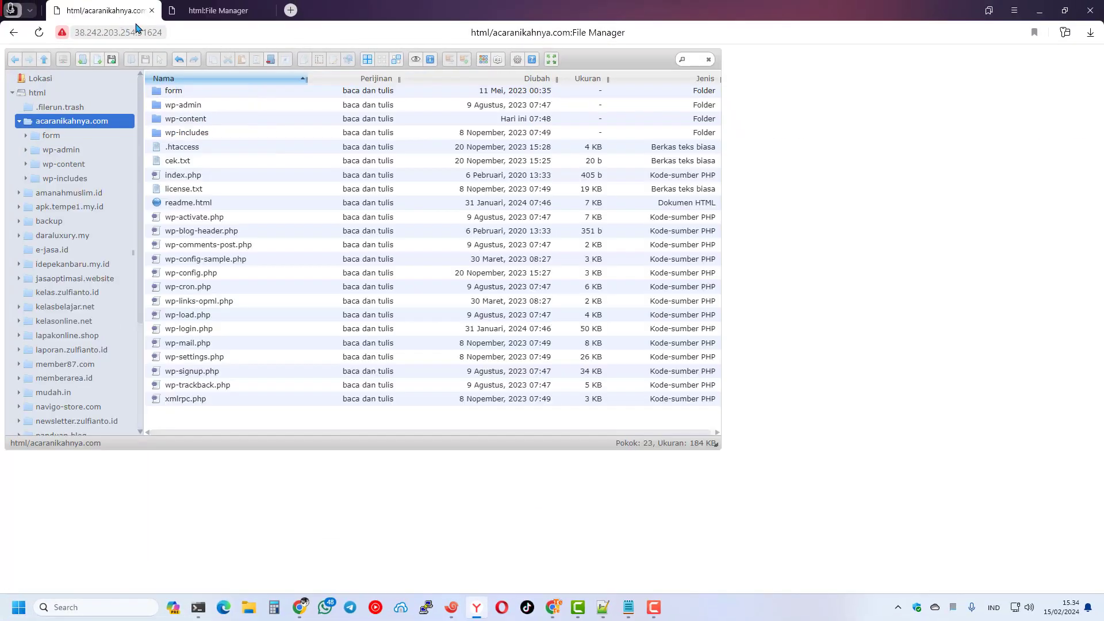
{"action": "left_click", "coordinate": [217, 32]}
{"action": "key", "text": "ctrl+v"}
{"action": "key", "text": "Return"}
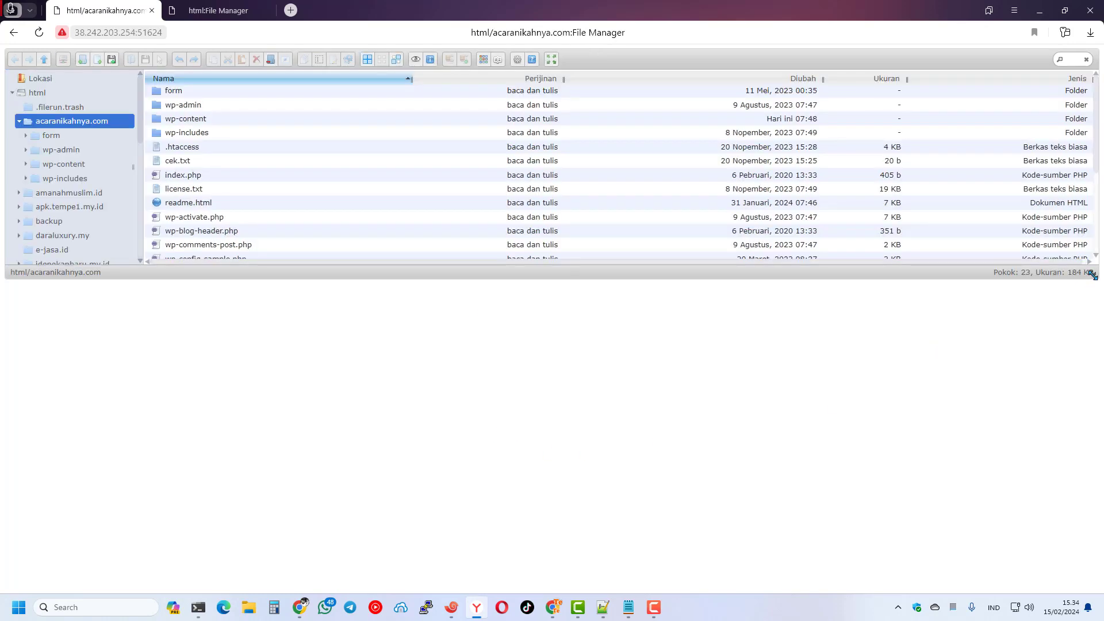
Enlarge the File Manager panel to the page's full height and collapse the acaranikahnya.com folder in the tree.
{"action": "left_click_drag", "start_coordinate": [1091, 274], "coordinate": [1086, 581]}
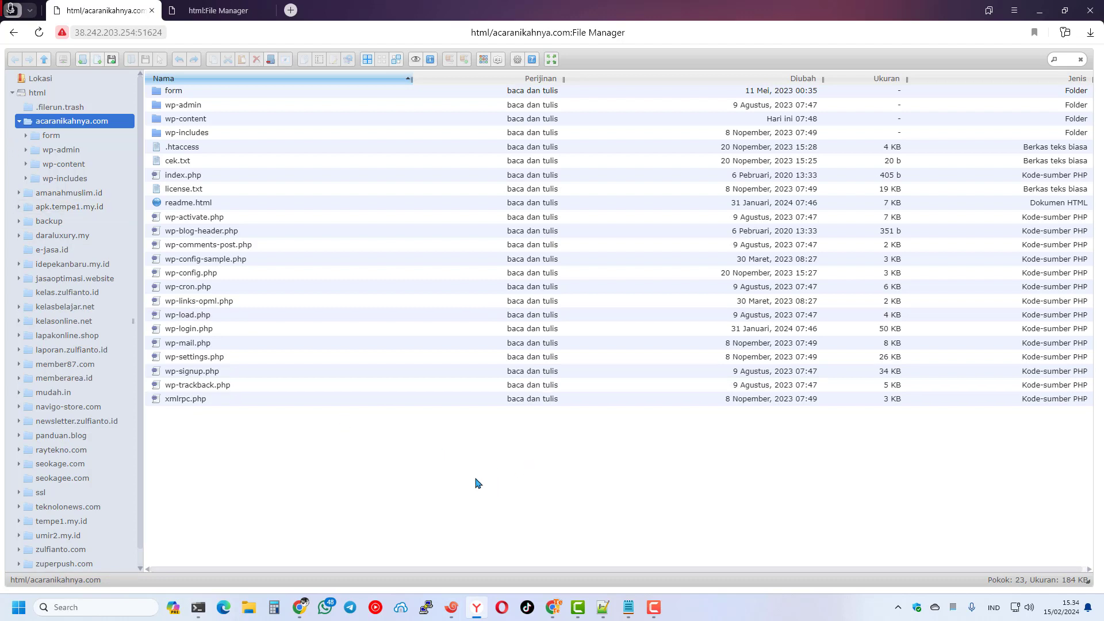
{"action": "double_click", "coordinate": [117, 125]}
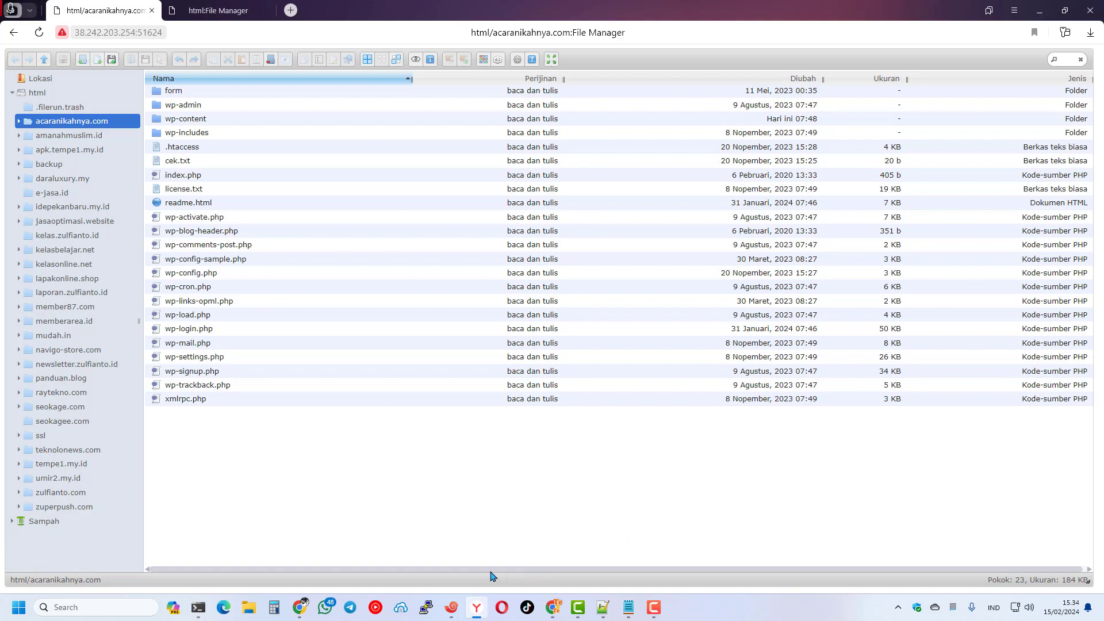
Return to the Xshell session, change to the acaranikahnya.com directory, and list its contents with ls.
{"action": "left_click", "coordinate": [451, 607]}
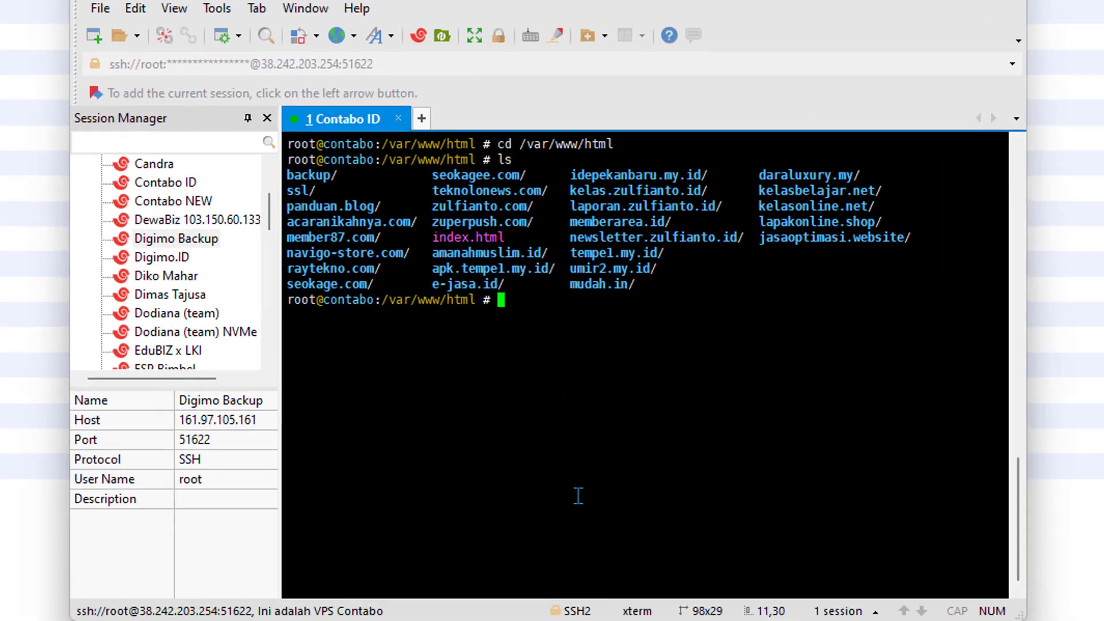
{"action": "type", "text": "cd"}
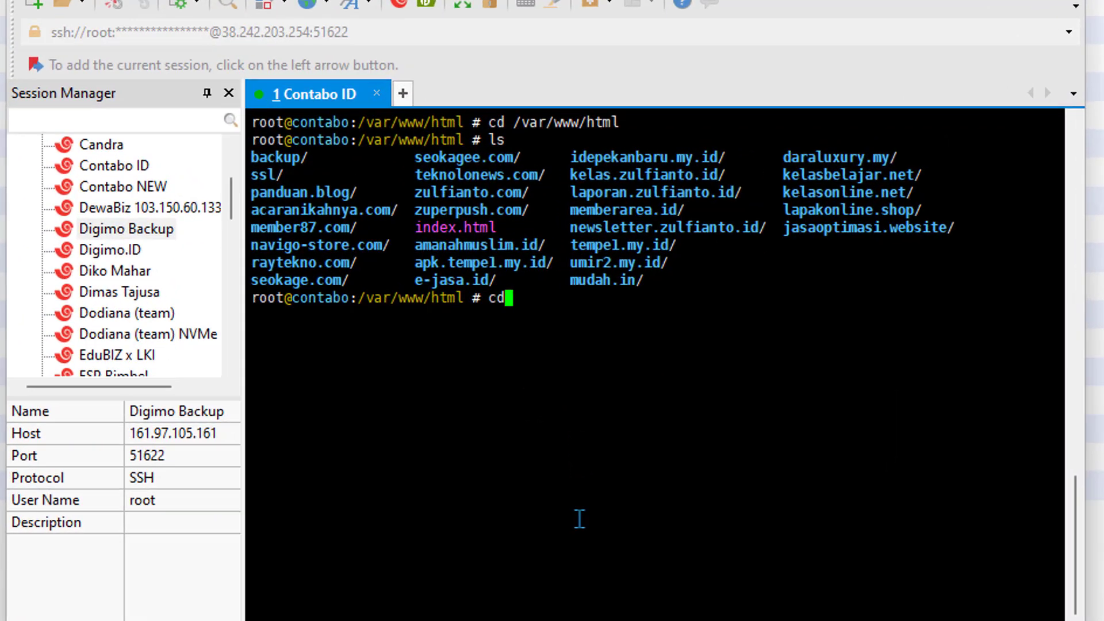
{"action": "type", "text": " acara"}
{"action": "key", "text": "Tab"}
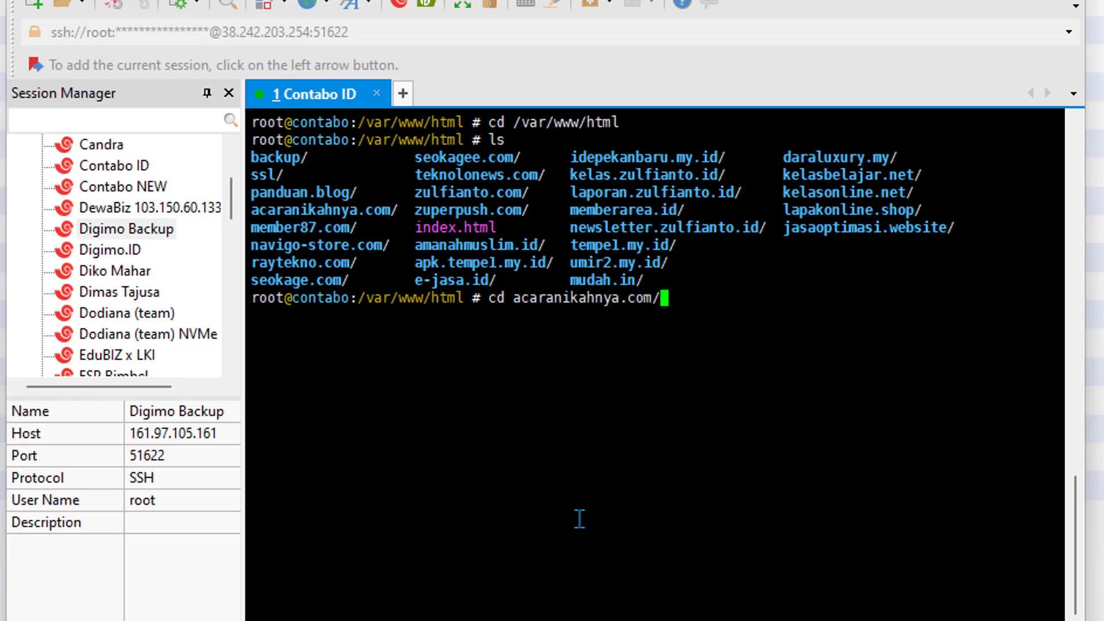
{"action": "key", "text": "Return"}
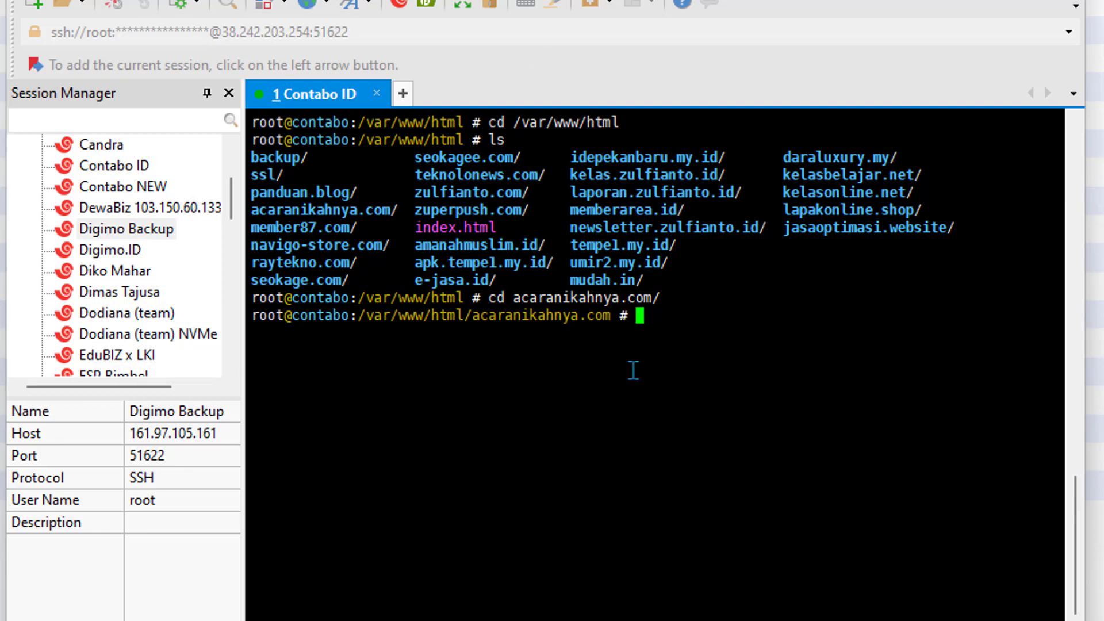
{"action": "type", "text": "ls"}
{"action": "key", "text": "Return"}
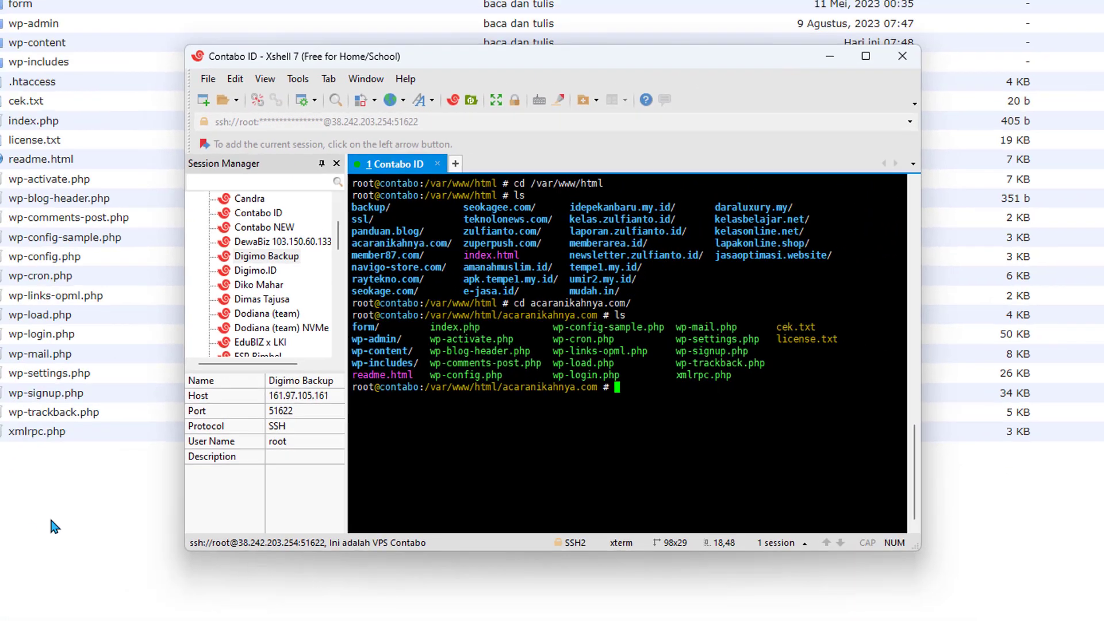
Return to the browser's File Manager and open wp-config.php for editing in ACE Editor.
{"action": "left_click", "coordinate": [191, 464]}
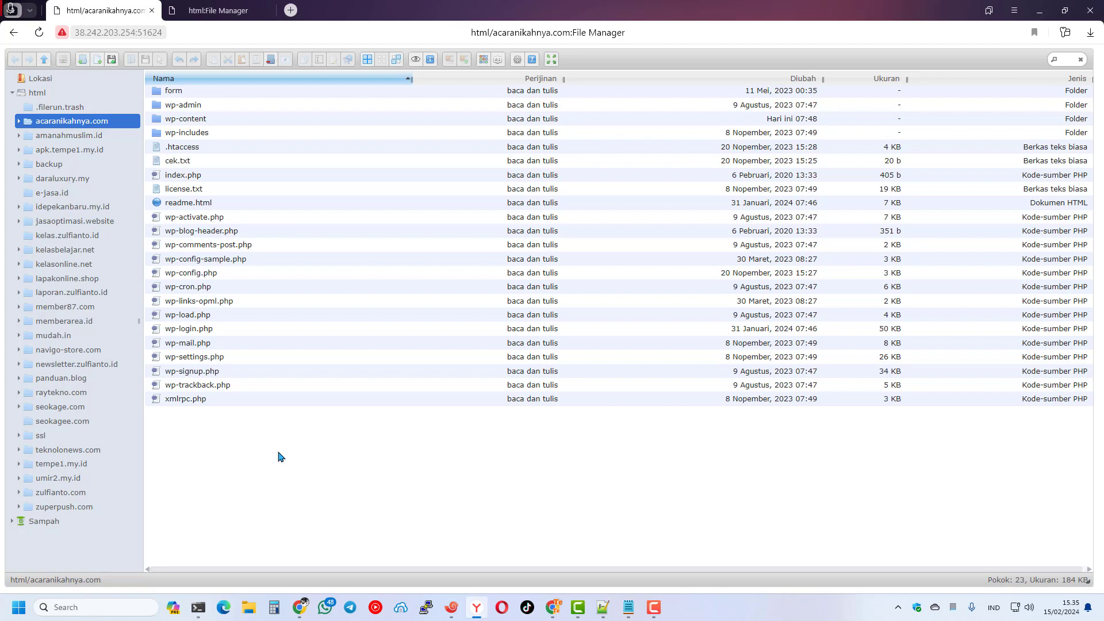
{"action": "left_click", "coordinate": [186, 275]}
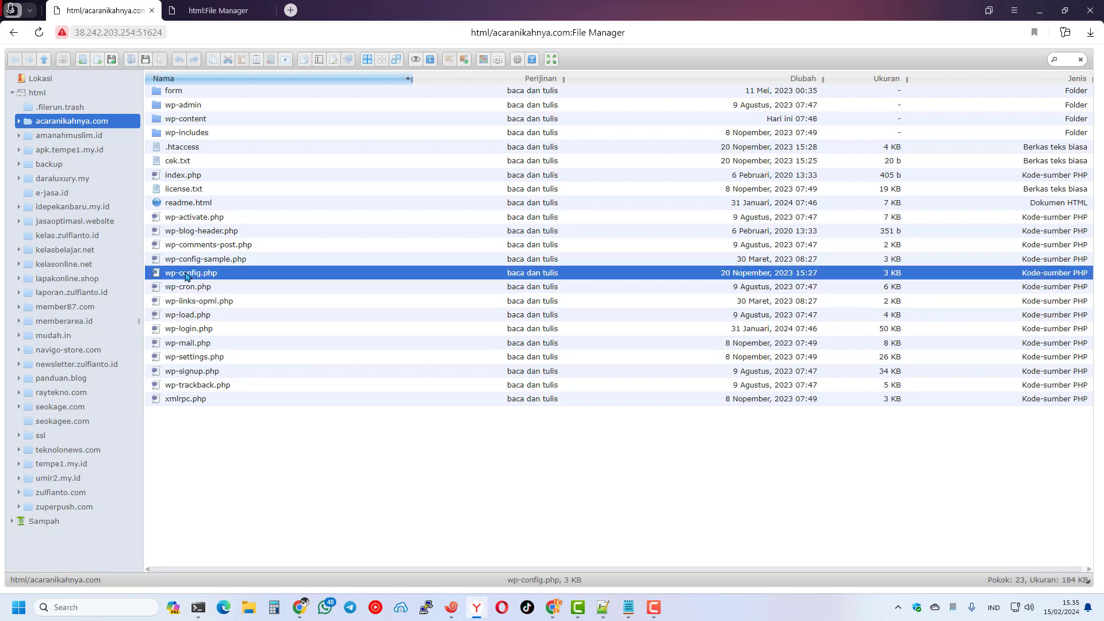
{"action": "right_click", "coordinate": [187, 276]}
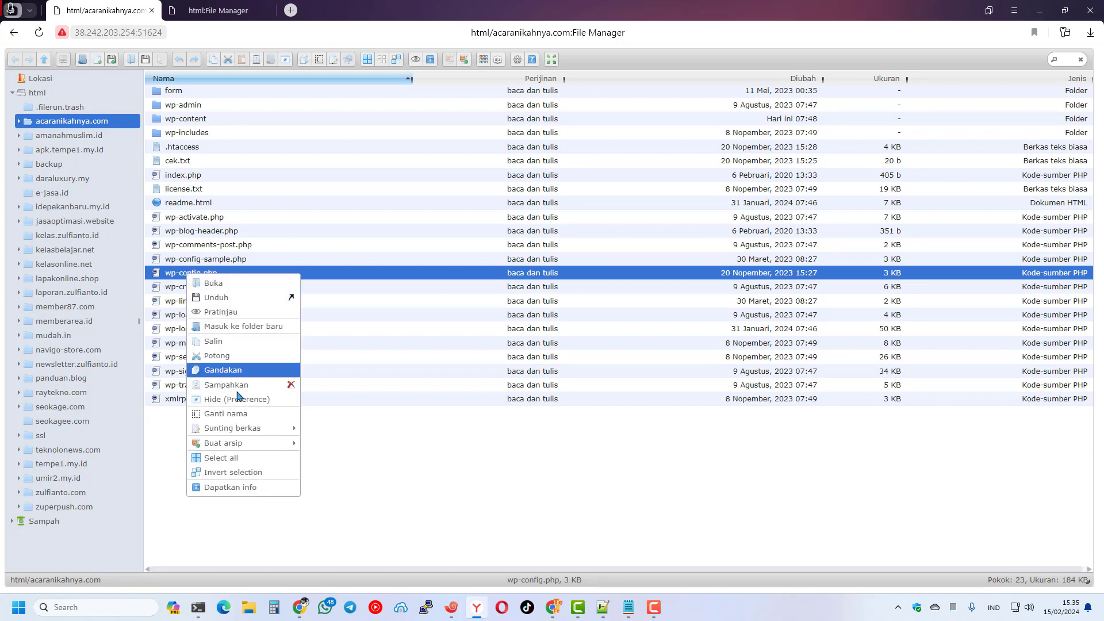
{"action": "mouse_move", "coordinate": [252, 431]}
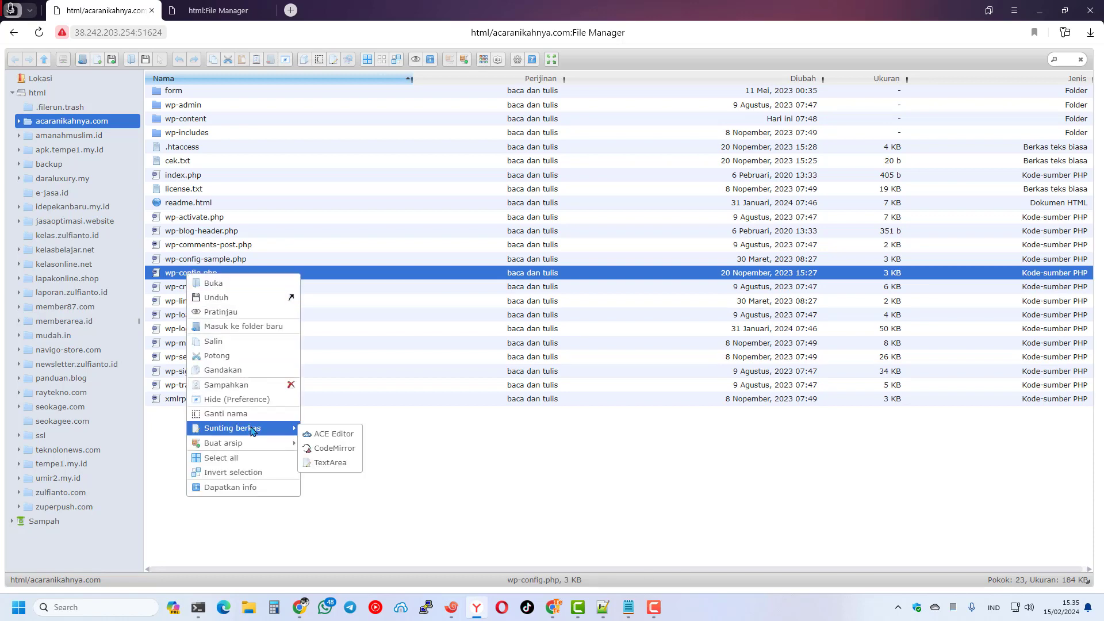
{"action": "left_click", "coordinate": [343, 436]}
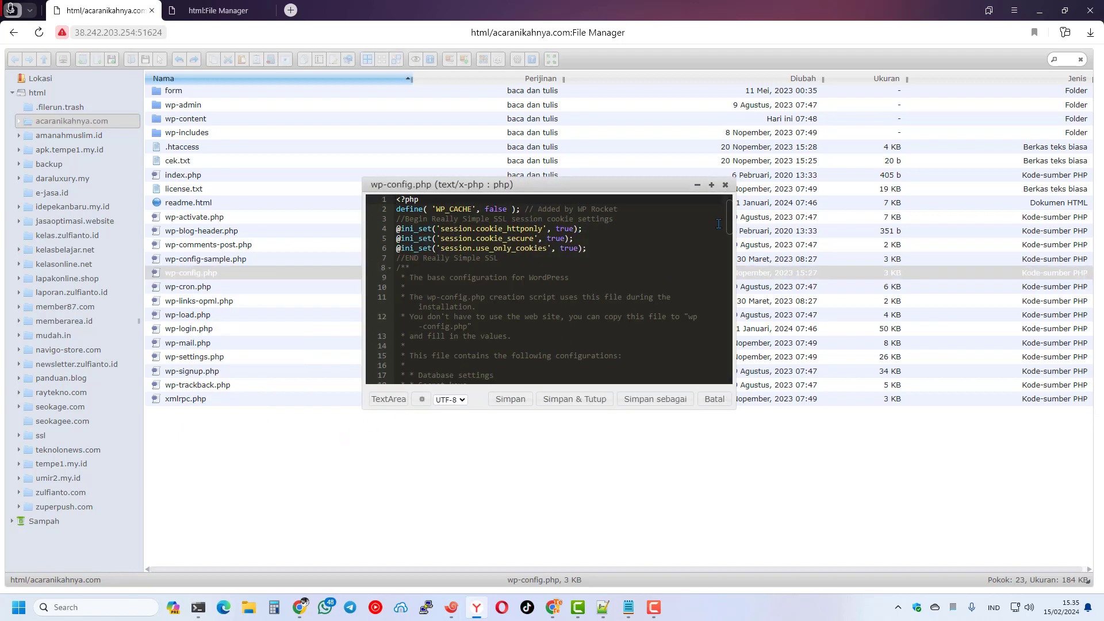
Examine the database name, user and password settings in wp-config.php, and copy the database password.
{"action": "left_click_drag", "start_coordinate": [733, 220], "coordinate": [728, 260]}
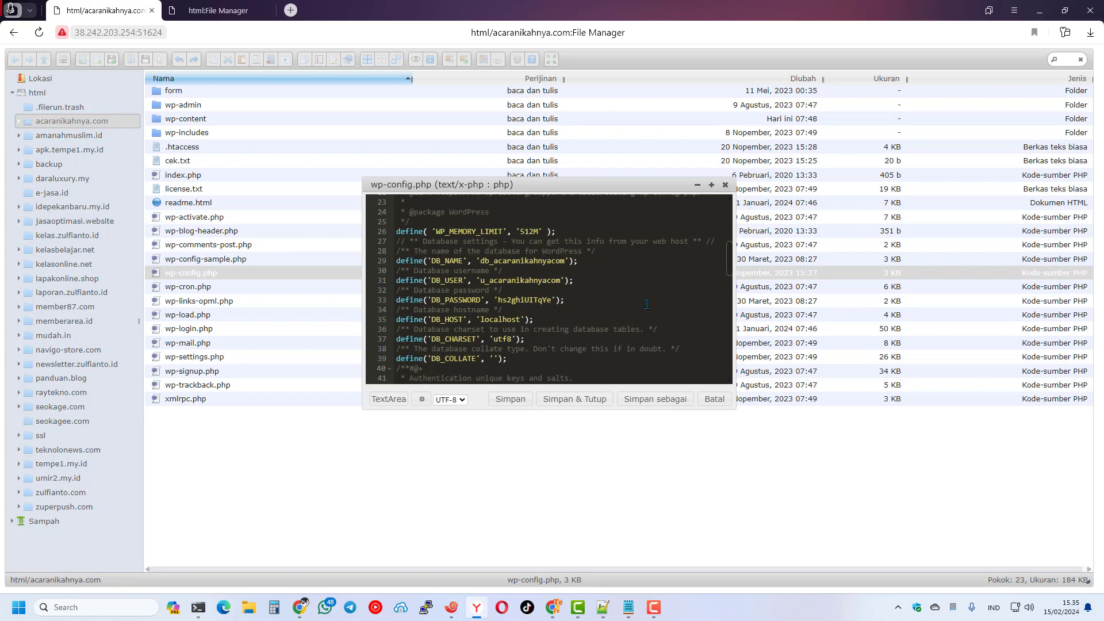
{"action": "double_click", "coordinate": [500, 281]}
{"action": "double_click", "coordinate": [518, 260]}
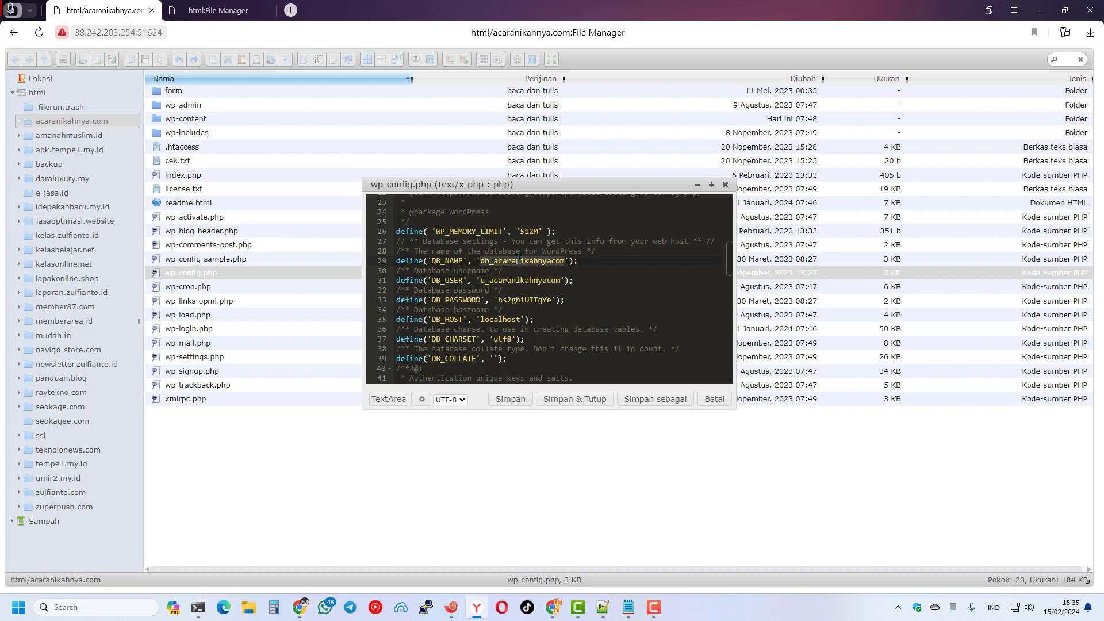
{"action": "double_click", "coordinate": [526, 300]}
{"action": "key", "text": "ctrl+c"}
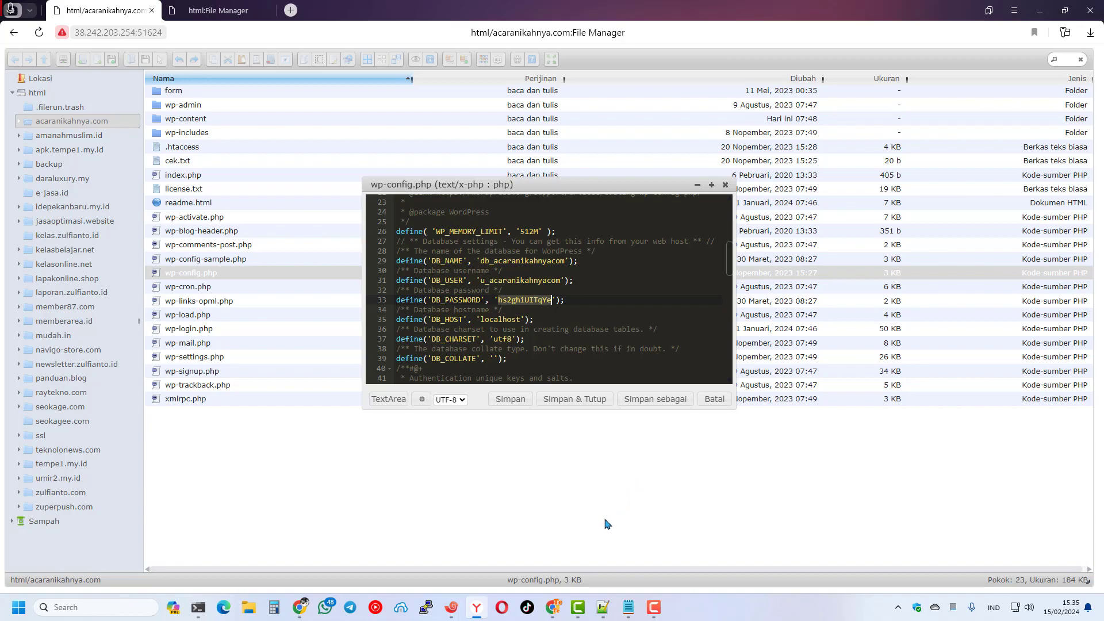
Begin a mysqldump command in the Xshell terminal with -u and the database user u_acaranikahnyacom copied from wp-config.php.
{"action": "left_click", "coordinate": [452, 608]}
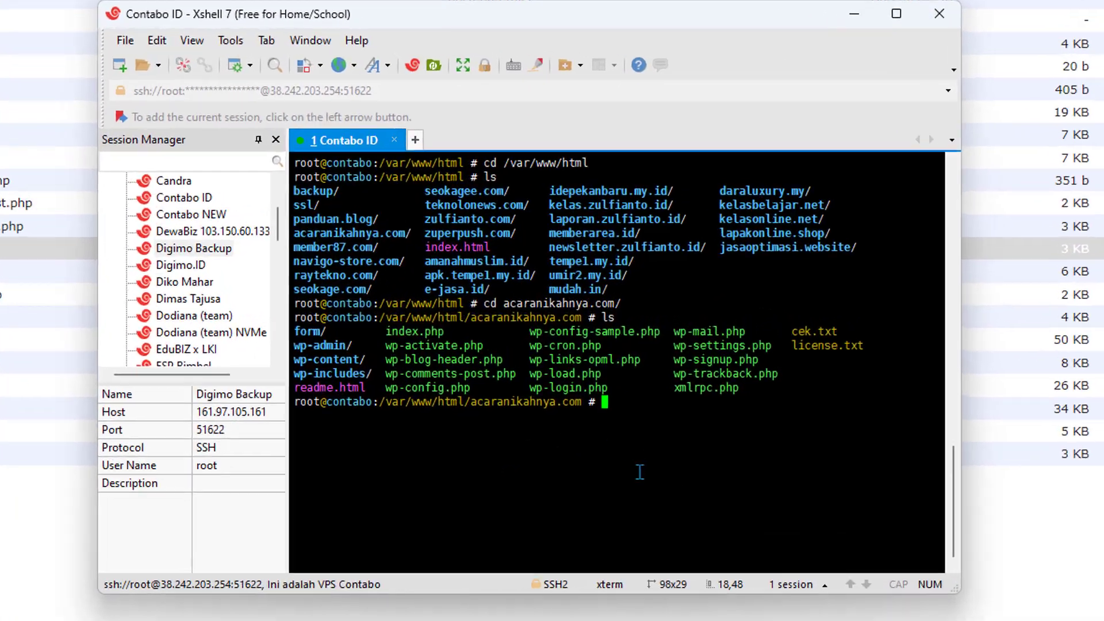
{"action": "type", "text": "mysq"}
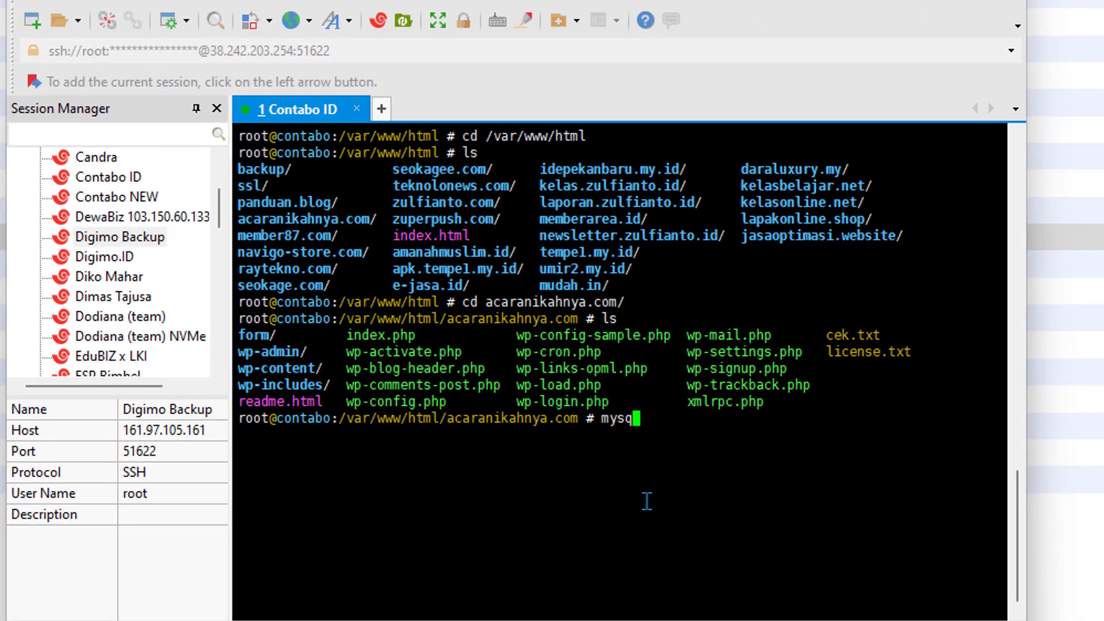
{"action": "type", "text": "ldump -u"}
{"action": "key", "text": "alt+Tab"}
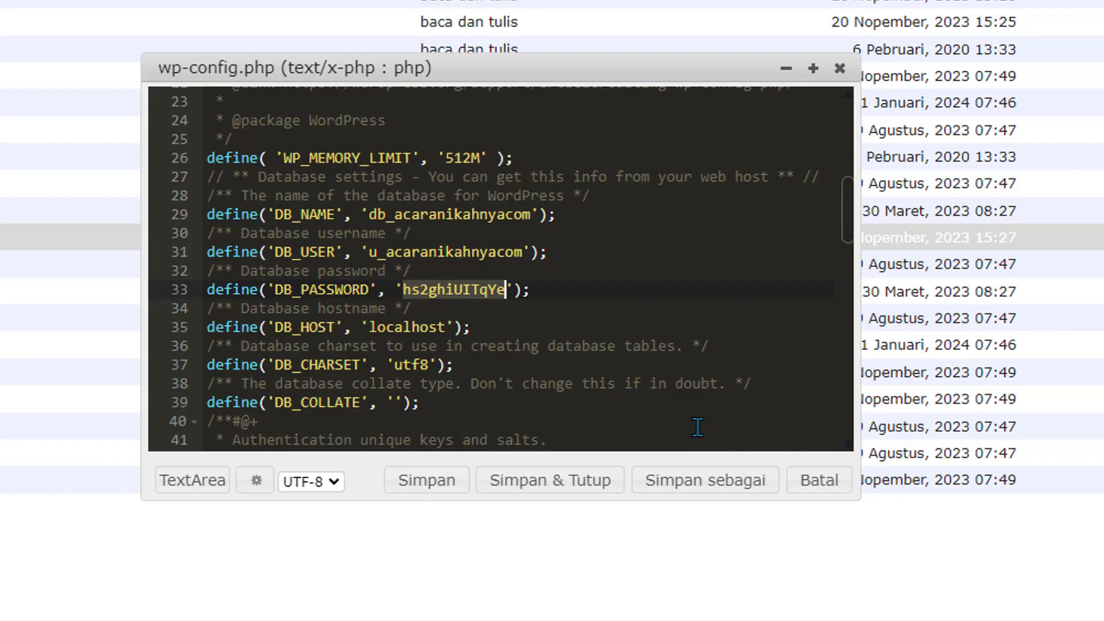
{"action": "left_click", "coordinate": [438, 252]}
{"action": "double_click", "coordinate": [438, 252]}
{"action": "key", "text": "alt+Tab"}
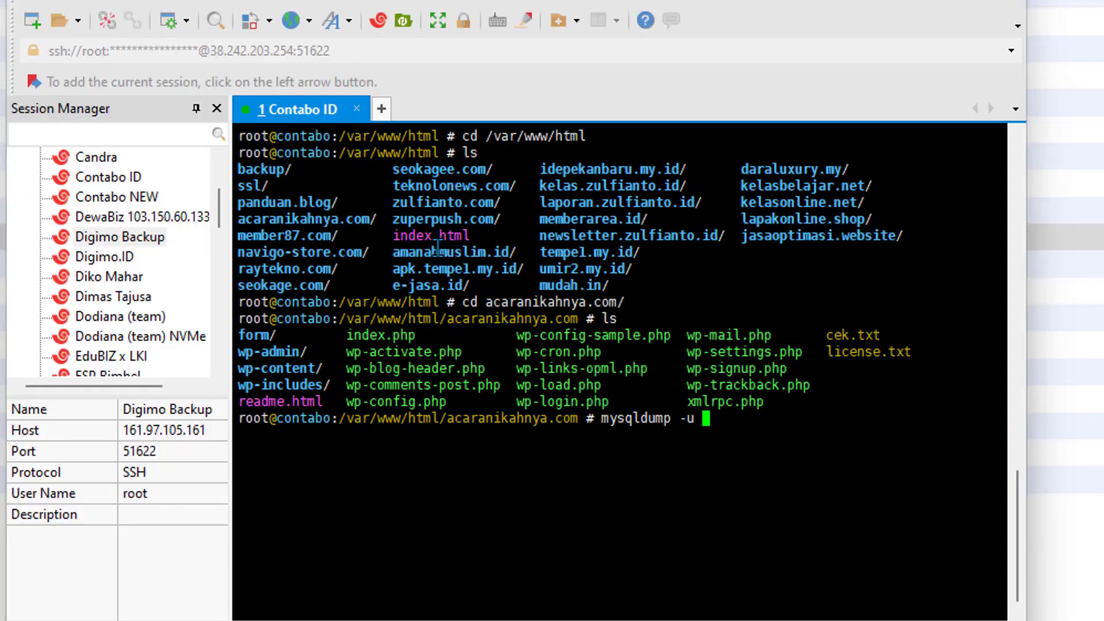
{"action": "right_click", "coordinate": [716, 467]}
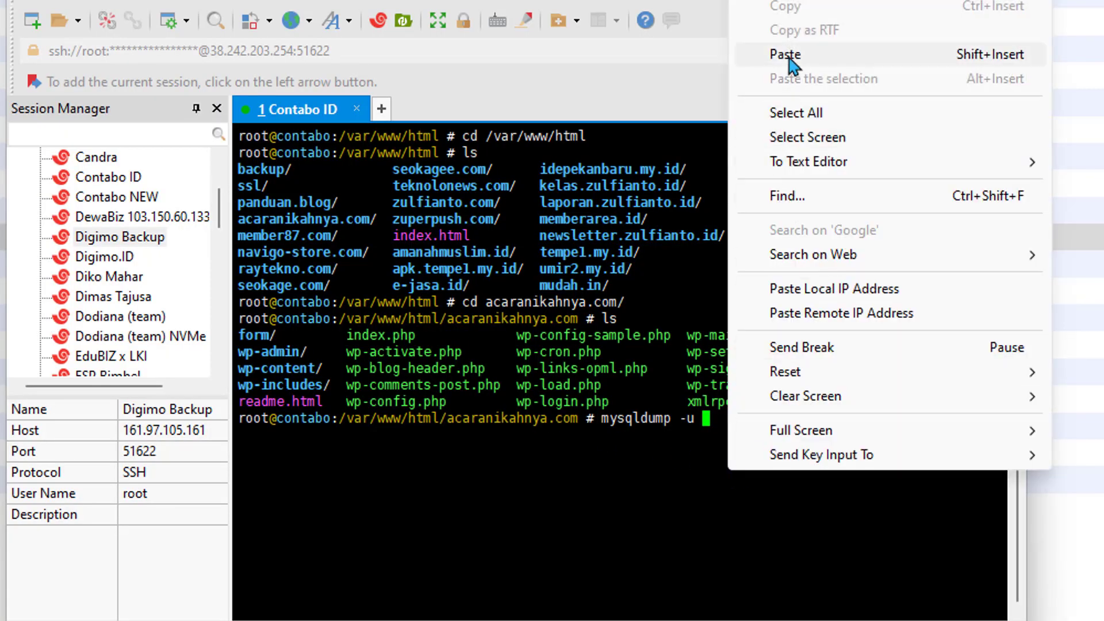
{"action": "left_click", "coordinate": [790, 58]}
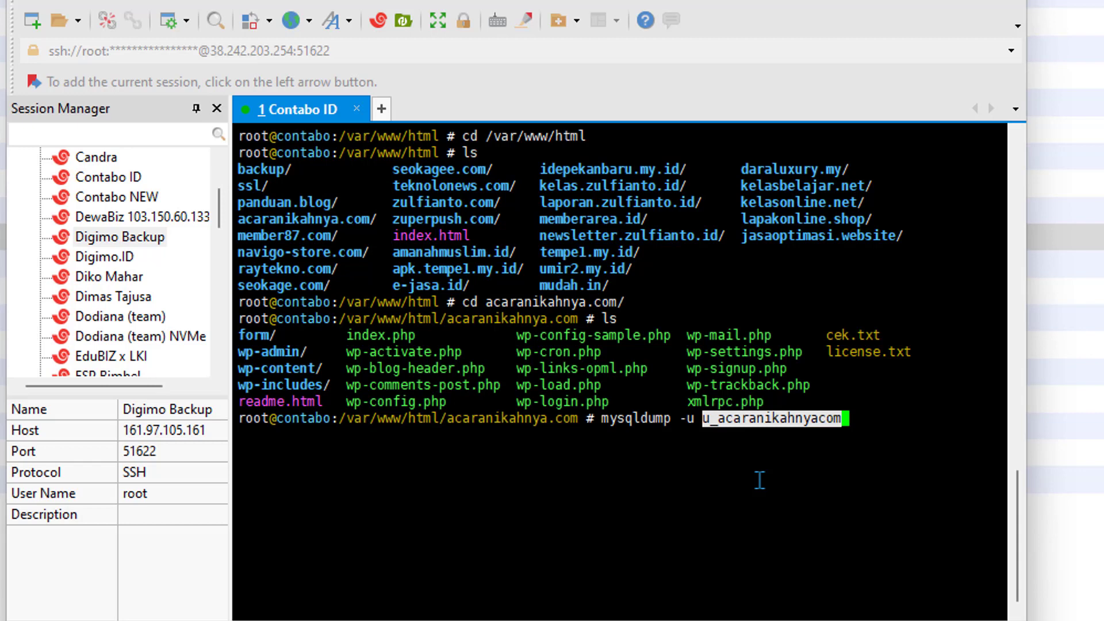
Append the -p option to the mysqldump command, directly followed by the database password copied from wp-config.php.
{"action": "type", "text": "-p"}
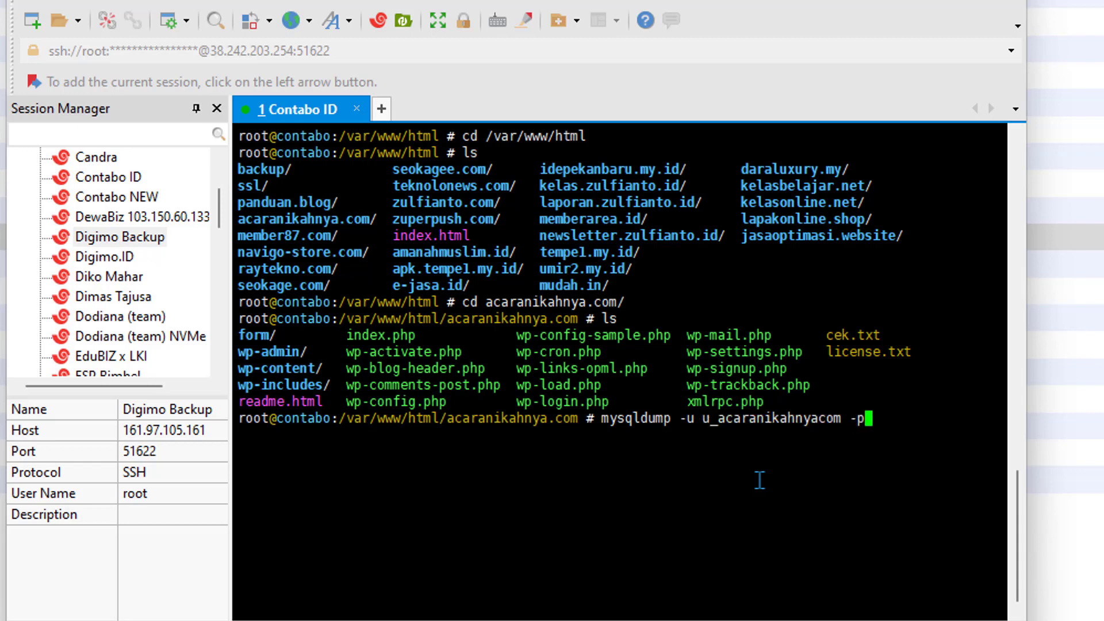
{"action": "key", "text": "alt+Tab"}
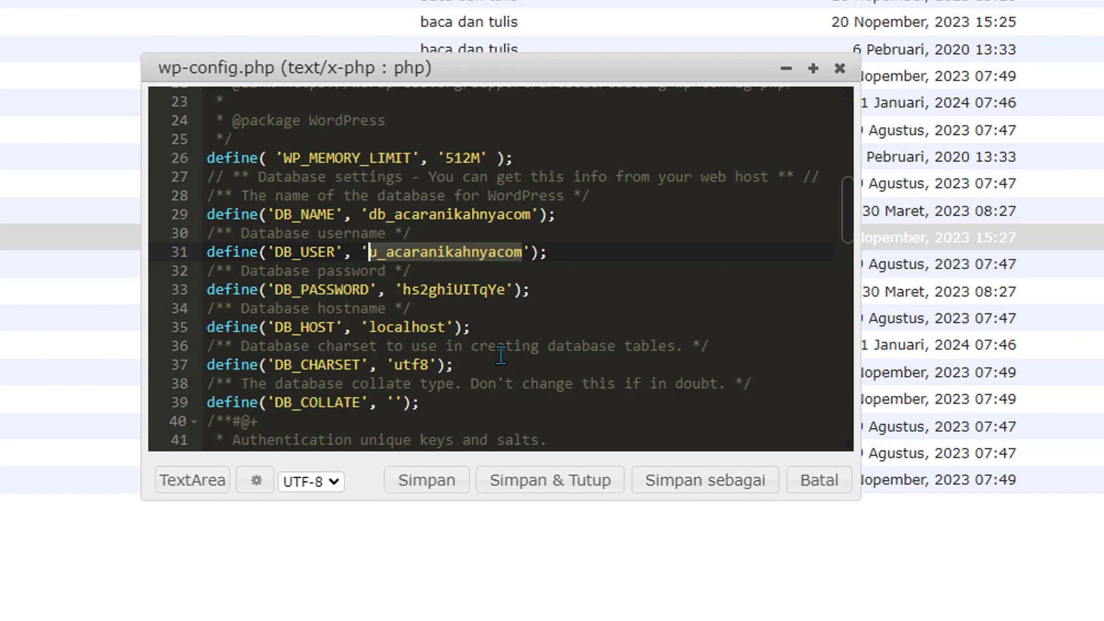
{"action": "double_click", "coordinate": [453, 289]}
{"action": "key", "text": "alt+Tab"}
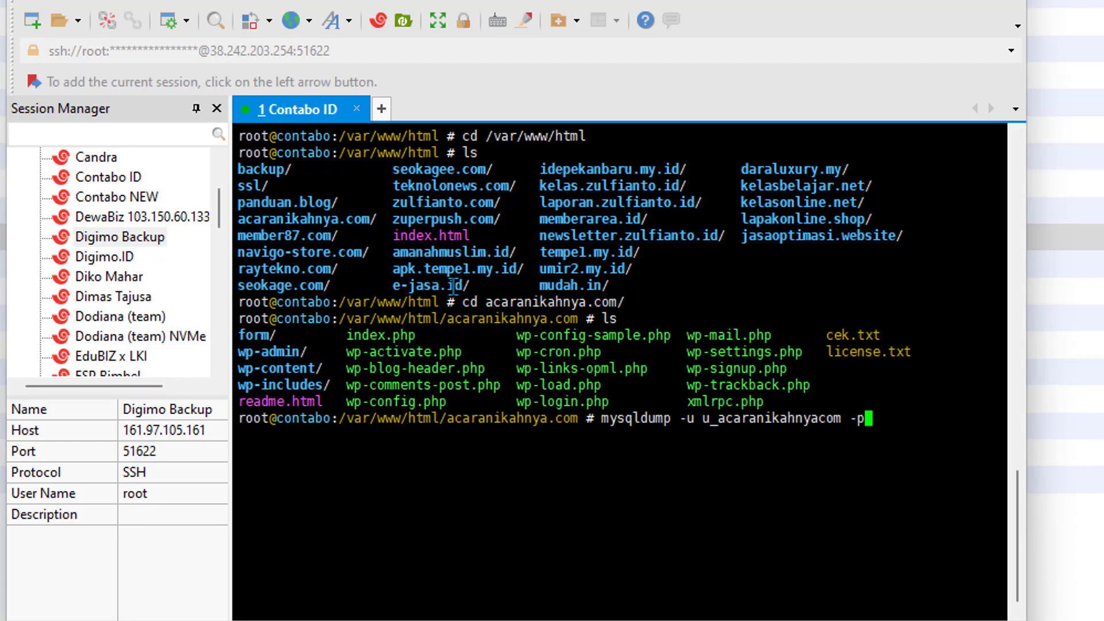
{"action": "right_click", "coordinate": [910, 486]}
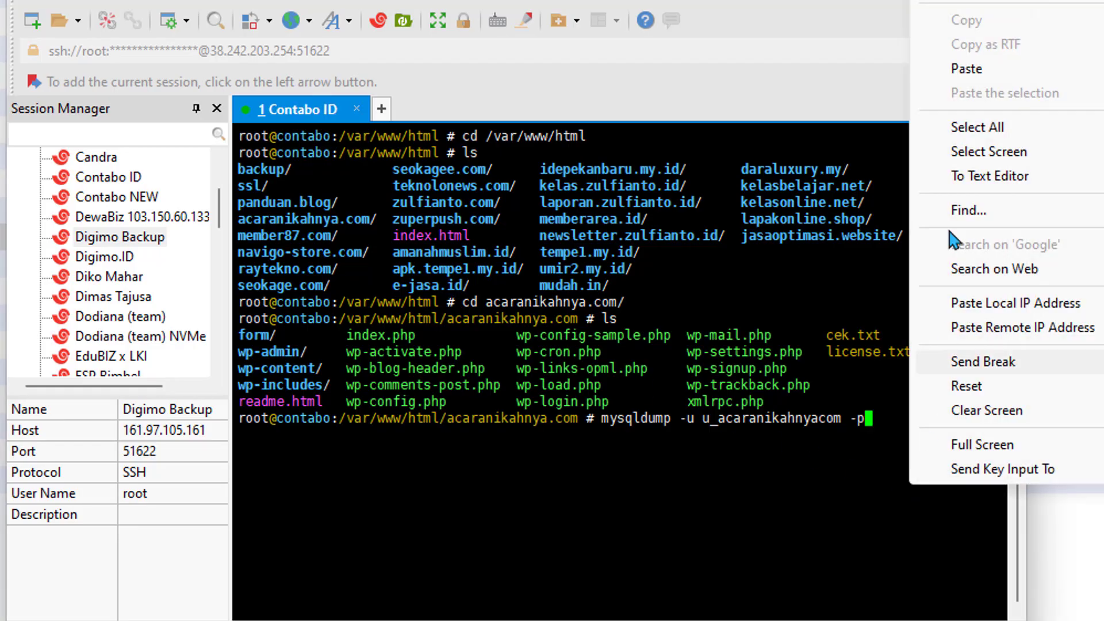
{"action": "left_click", "coordinate": [956, 67]}
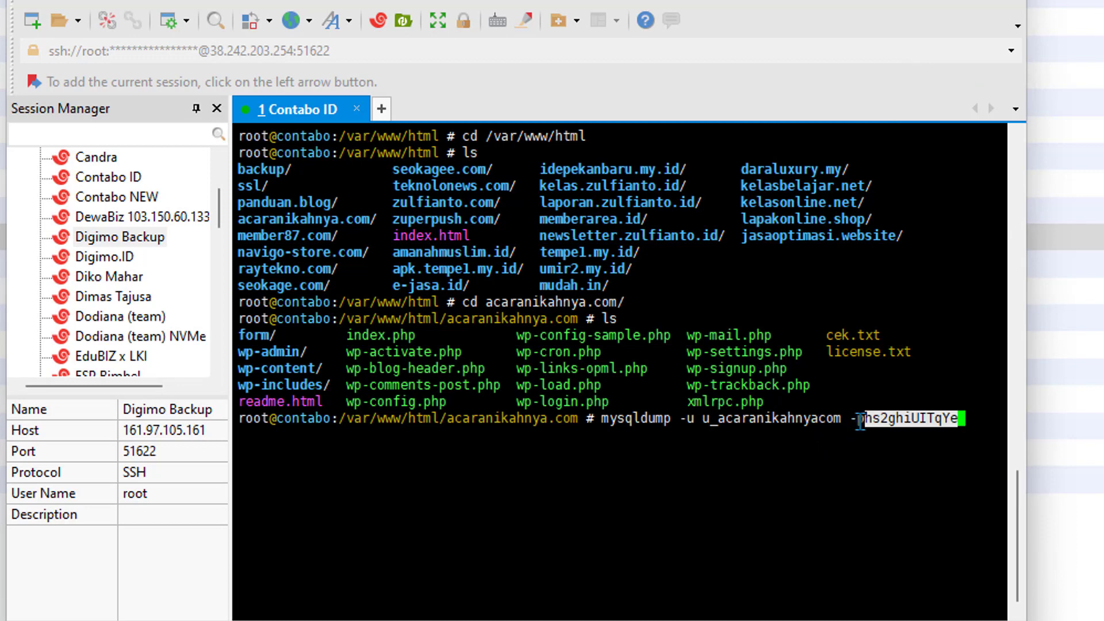
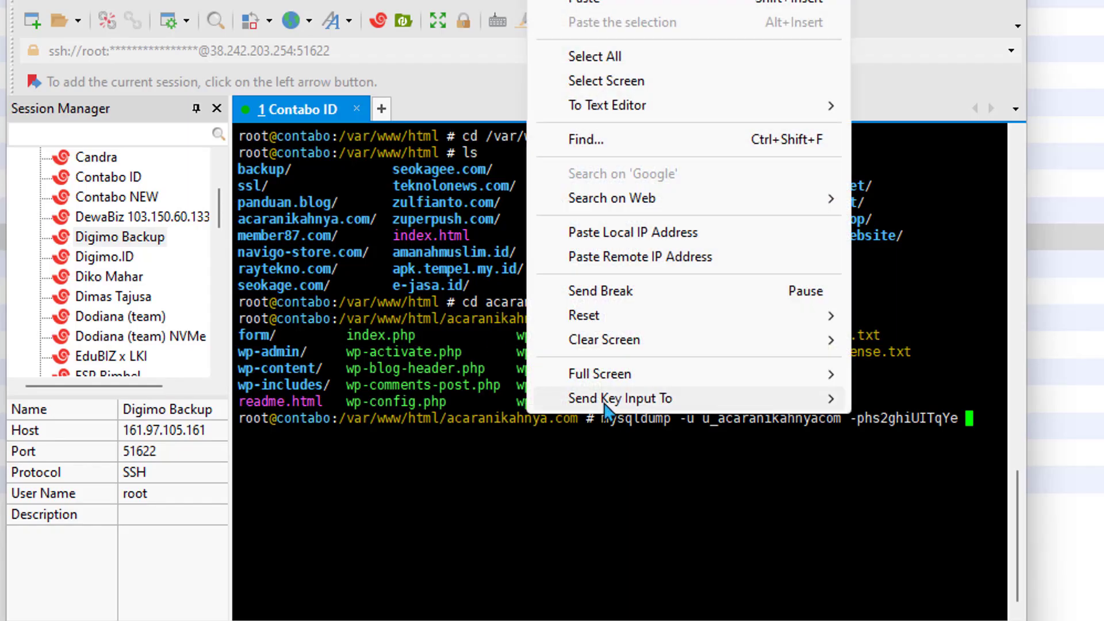
Add the database name db_acaranikahnyacom, redirect the dump to acaranikahnya.sql, and run the mysqldump command.
{"action": "left_click", "coordinate": [608, 2]}
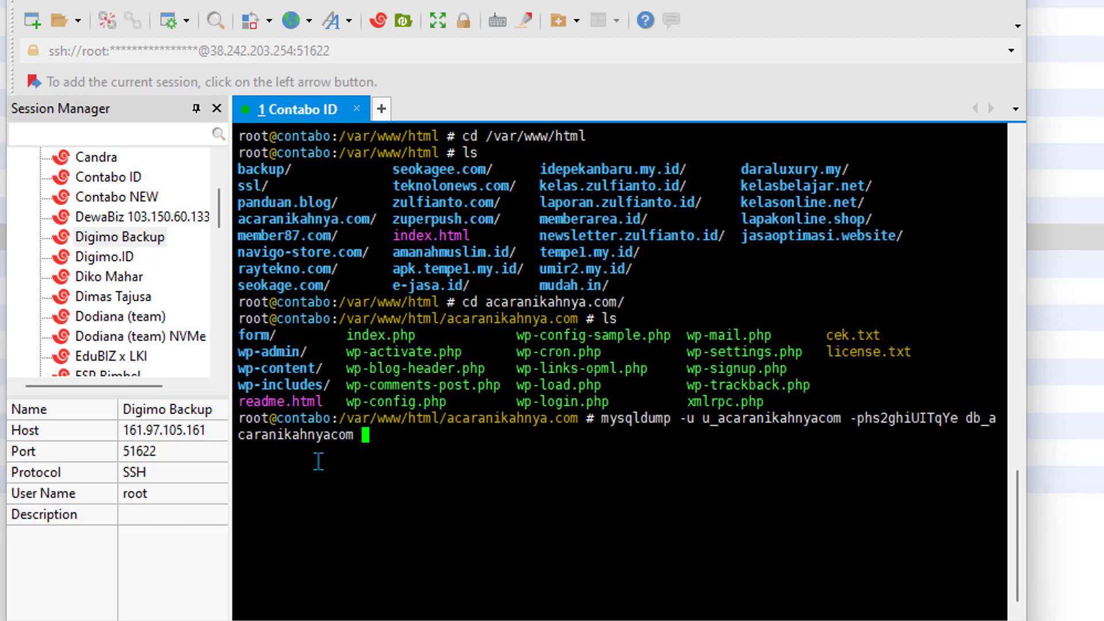
{"action": "type", "text": ">"}
{"action": "type", "text": "acaranikahnya."}
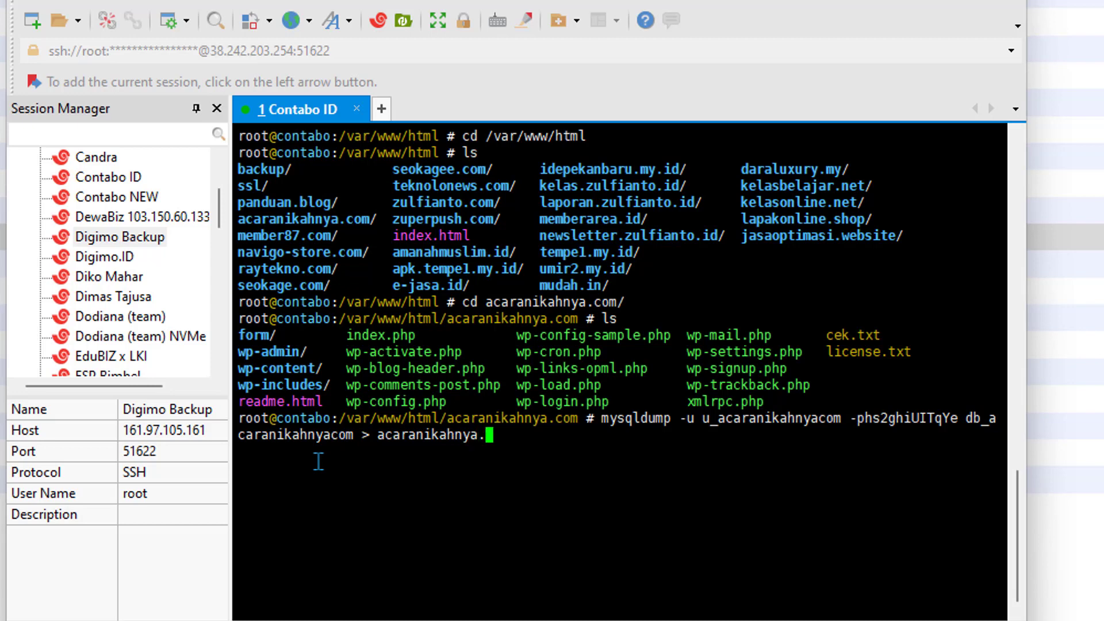
{"action": "type", "text": "sql"}
{"action": "key", "text": "Return"}
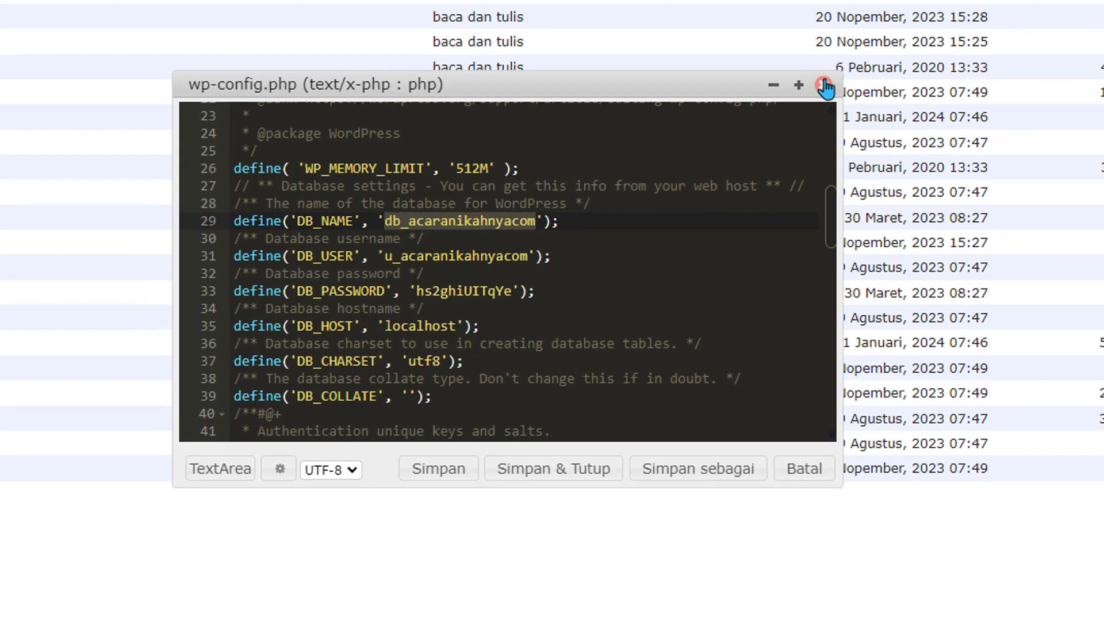
Close the wp-config.php editor, then select acaranikahnya.sql in the reloaded acaranikahnya.com folder listing.
{"action": "left_click", "coordinate": [839, 68]}
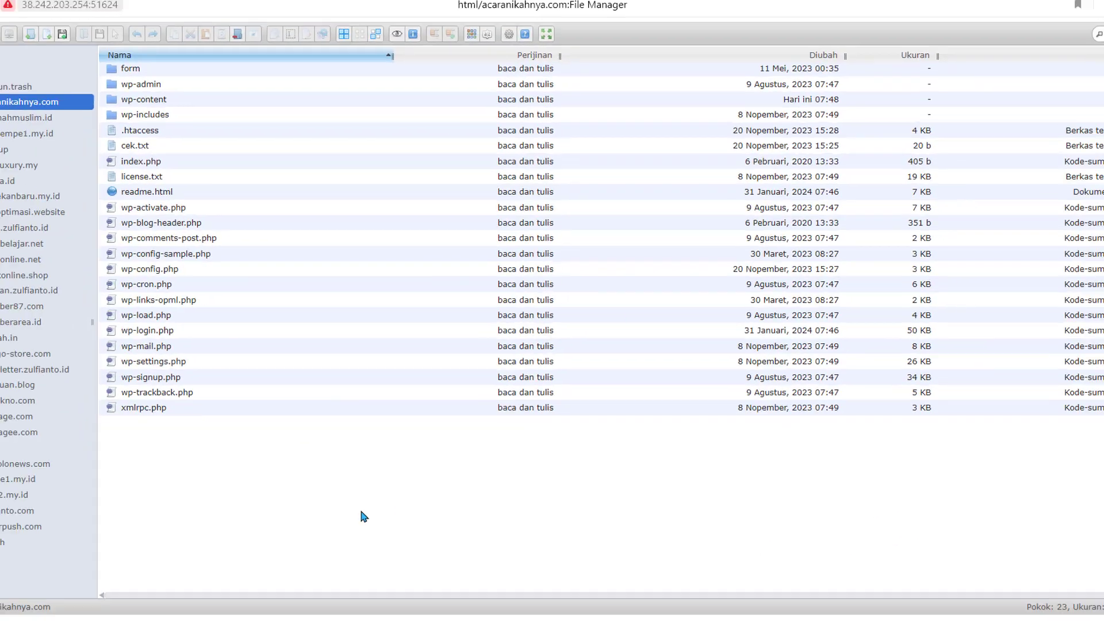
{"action": "right_click", "coordinate": [384, 496]}
{"action": "left_click", "coordinate": [459, 417]}
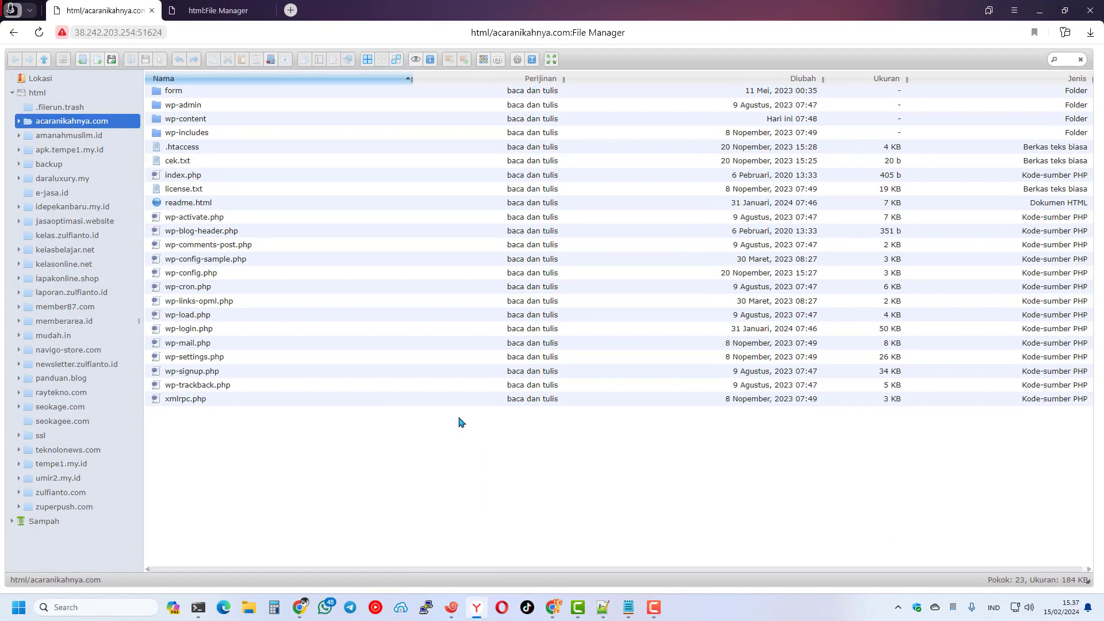
{"action": "left_click", "coordinate": [188, 165]}
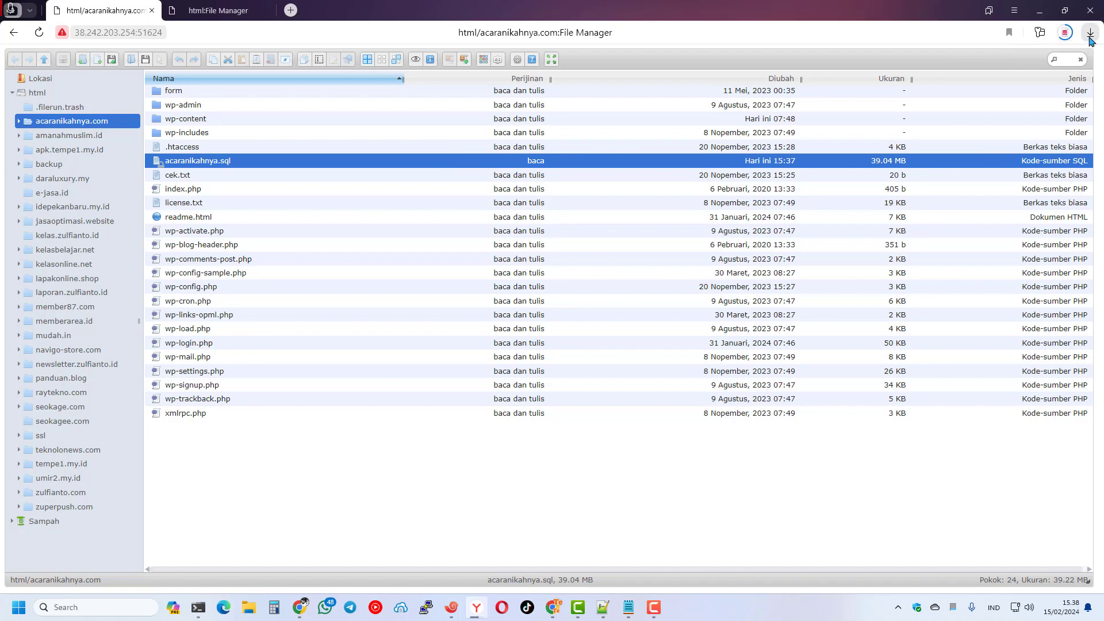
Open the downloaded acaranikahnya.sql from the browser's download list, close it, and show the file in its Downloads folder.
{"action": "left_click", "coordinate": [1090, 37]}
{"action": "left_click", "coordinate": [1015, 85]}
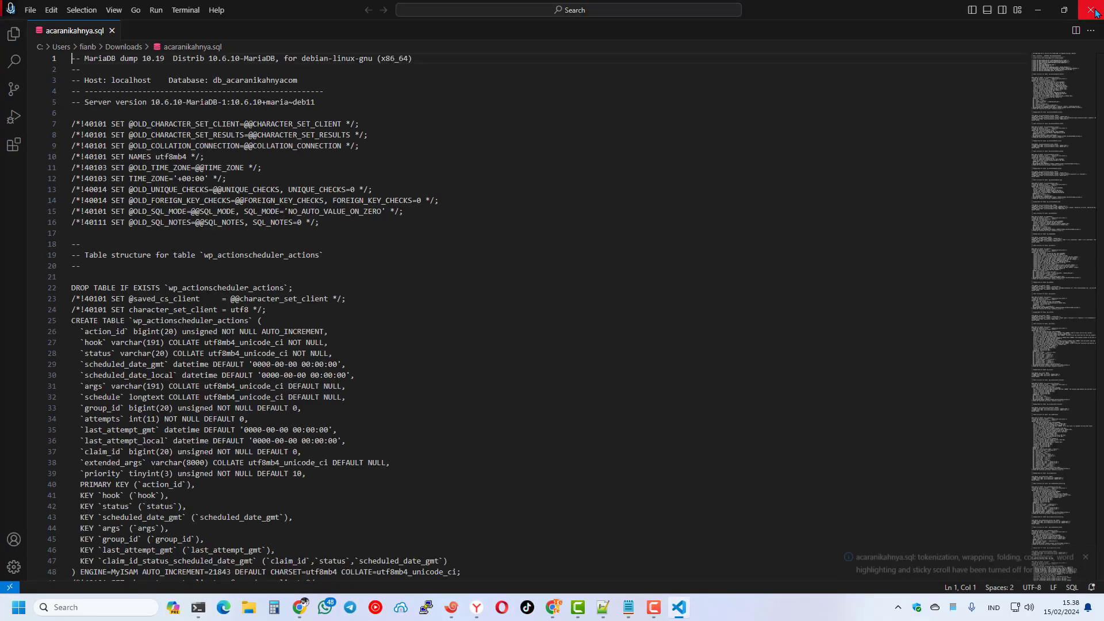
{"action": "left_click", "coordinate": [1091, 10]}
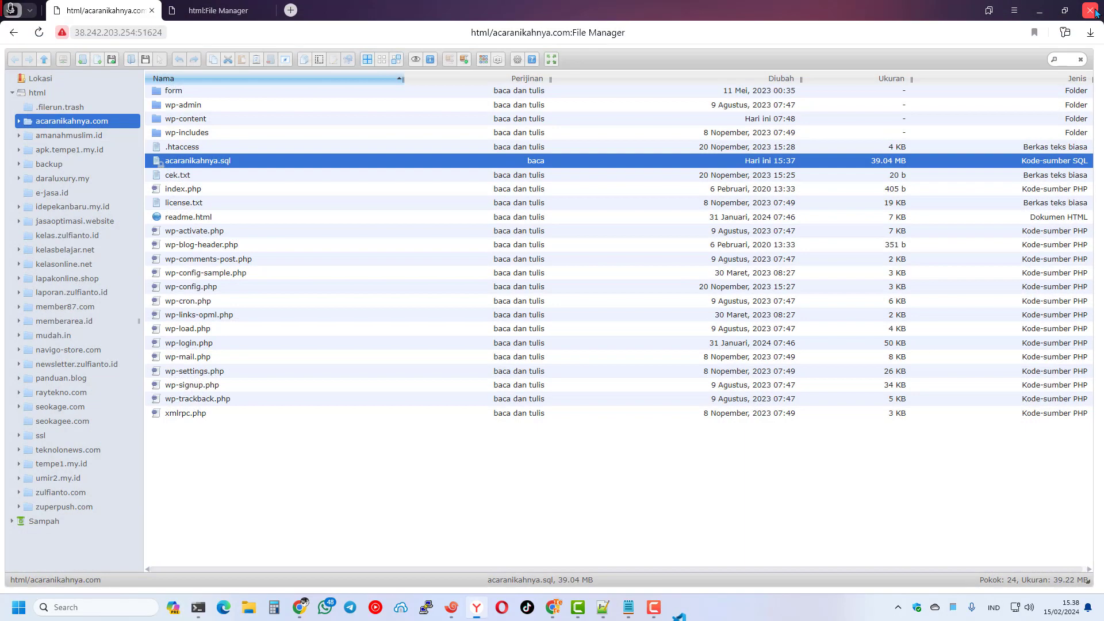
{"action": "left_click", "coordinate": [1092, 33]}
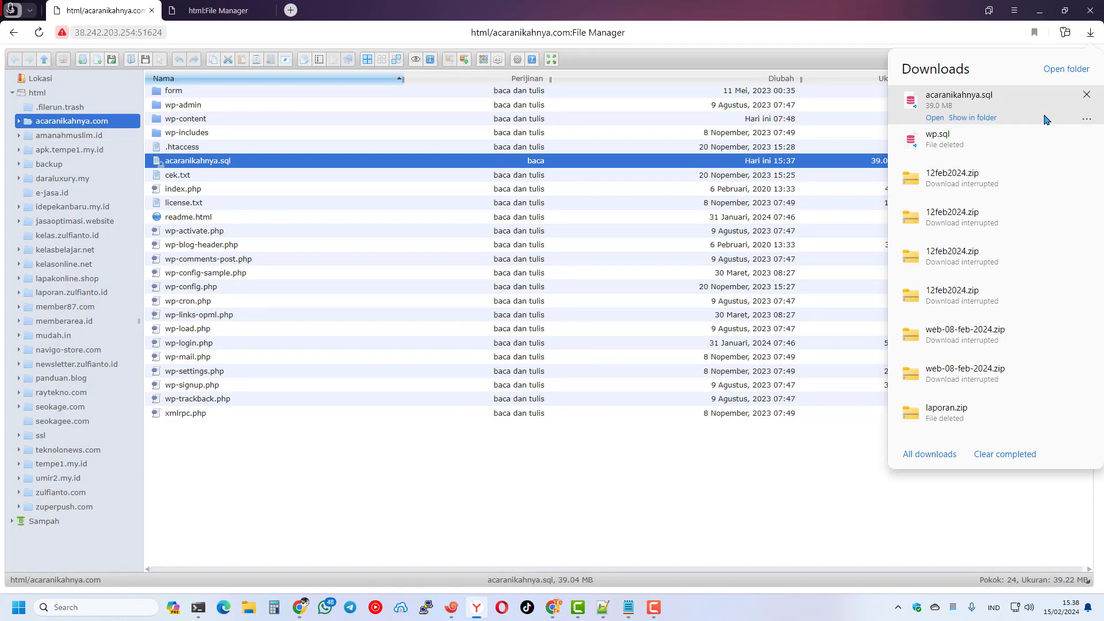
{"action": "left_click", "coordinate": [977, 119]}
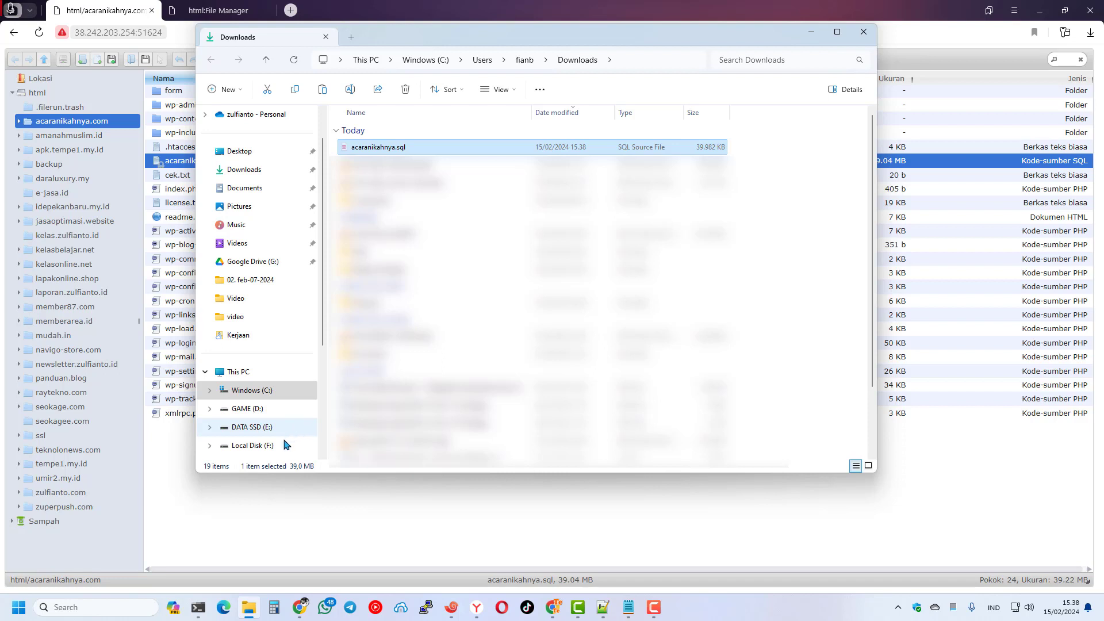
Create a folder named backup VPS on the New Volume (I:) drive and open it.
{"action": "scroll", "coordinate": [281, 447], "scroll_direction": "down", "scroll_amount": 3}
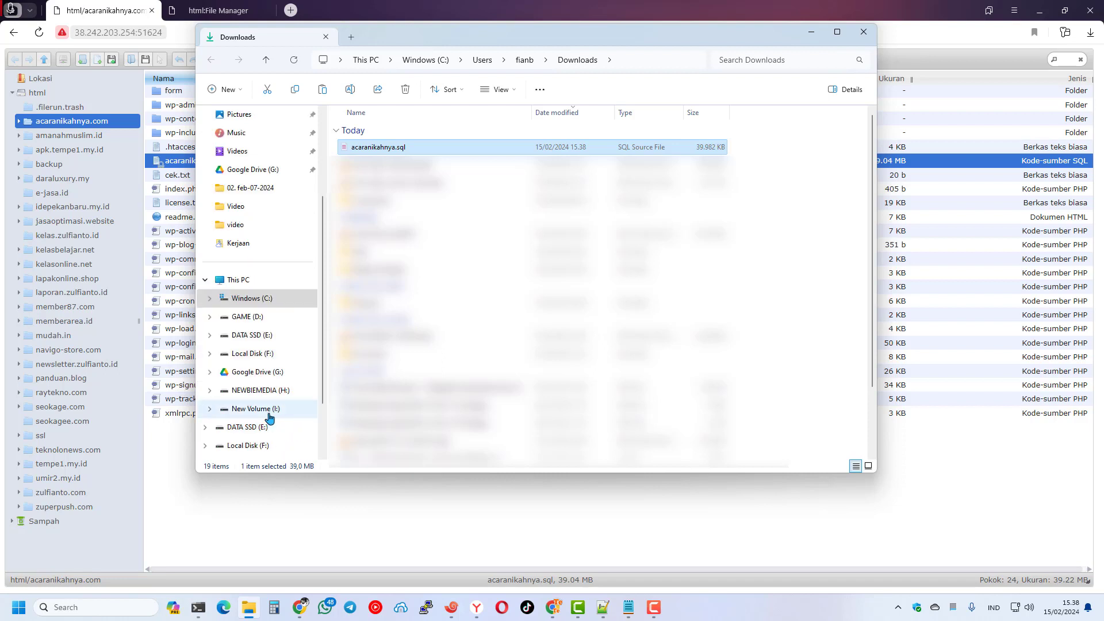
{"action": "left_click", "coordinate": [271, 410]}
{"action": "right_click", "coordinate": [398, 246]}
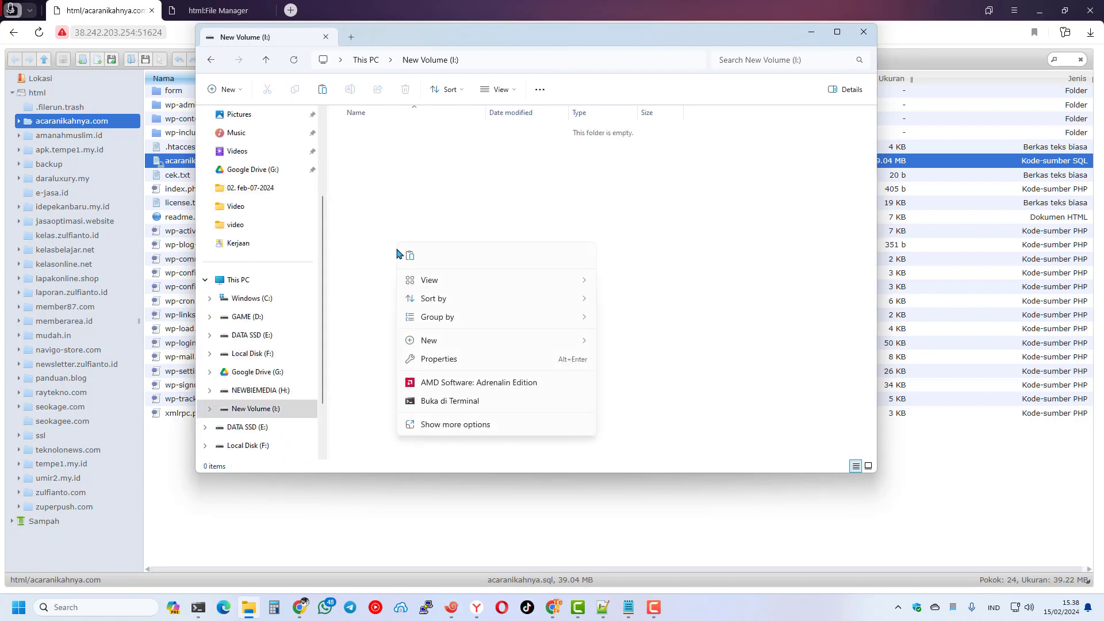
{"action": "left_click", "coordinate": [371, 182]}
{"action": "left_click", "coordinate": [230, 88]}
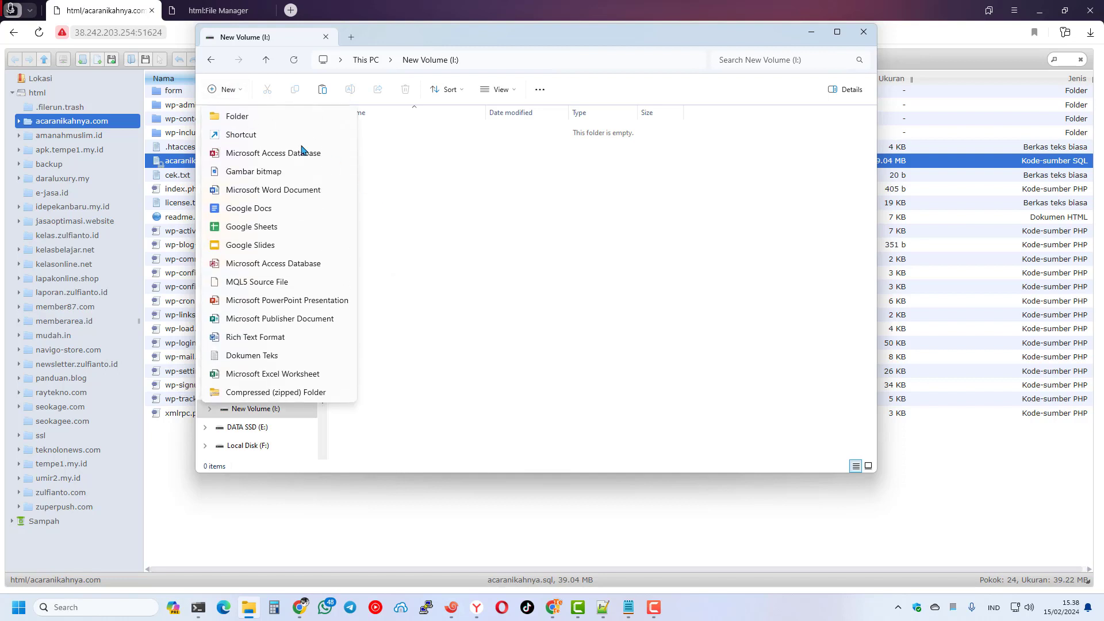
{"action": "left_click", "coordinate": [265, 123]}
{"action": "type", "text": "backu"}
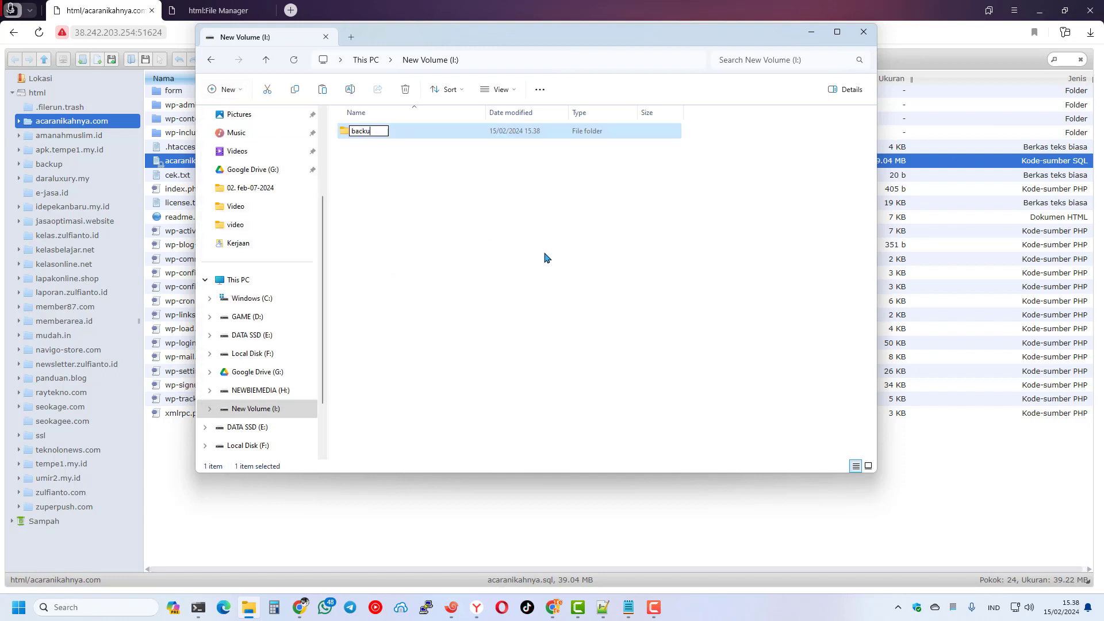
{"action": "type", "text": "p VPS"}
{"action": "key", "text": "Return"}
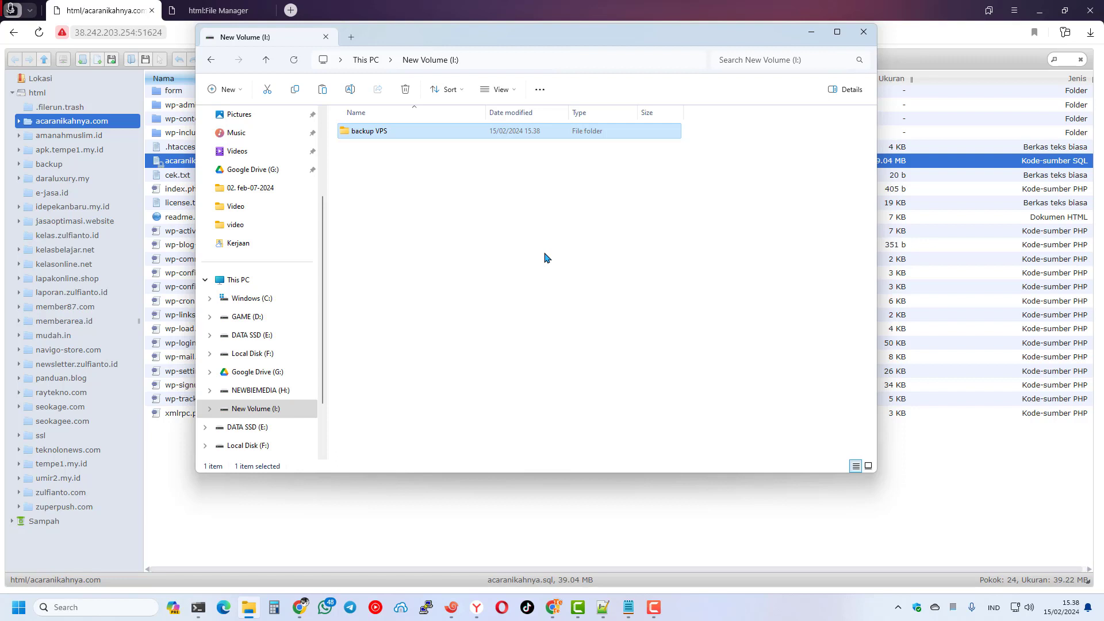
{"action": "key", "text": "Return"}
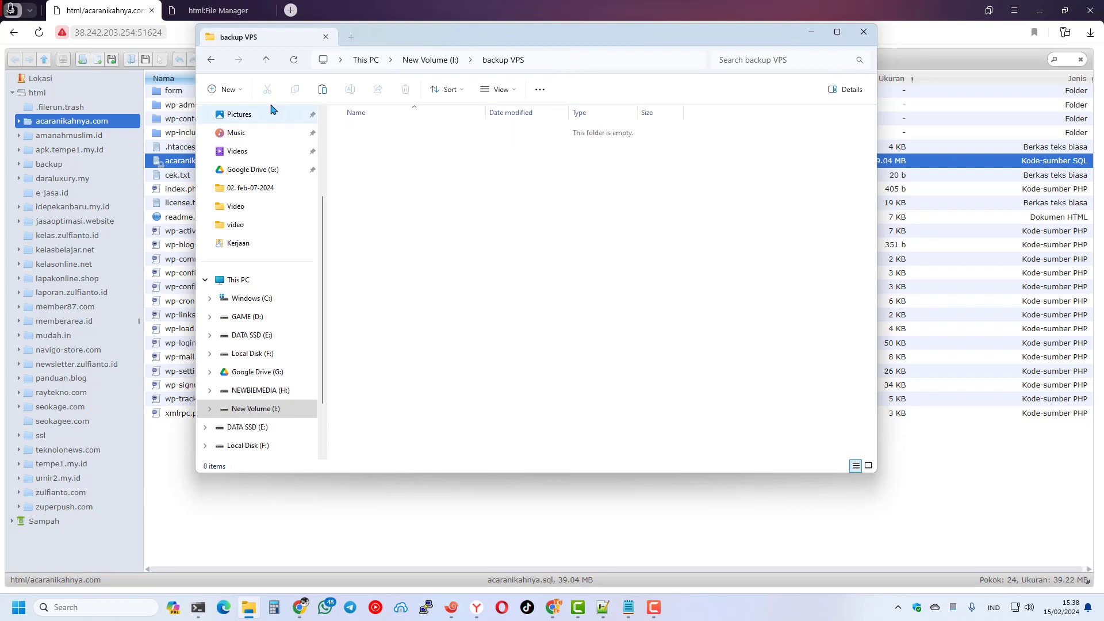
Create and open an acaranikahnya.com folder inside backup VPS, and paste acaranikahnya.sql into it.
{"action": "left_click", "coordinate": [226, 89]}
{"action": "left_click", "coordinate": [247, 116]}
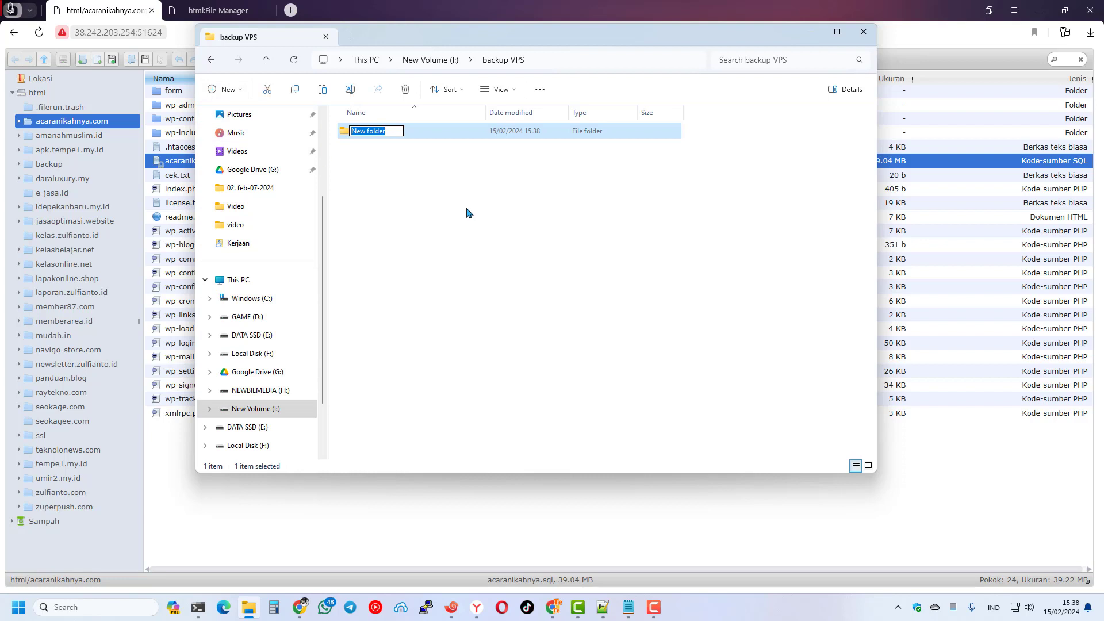
{"action": "type", "text": "acaranikahnya.com"}
{"action": "key", "text": "Return"}
{"action": "key", "text": "Return"}
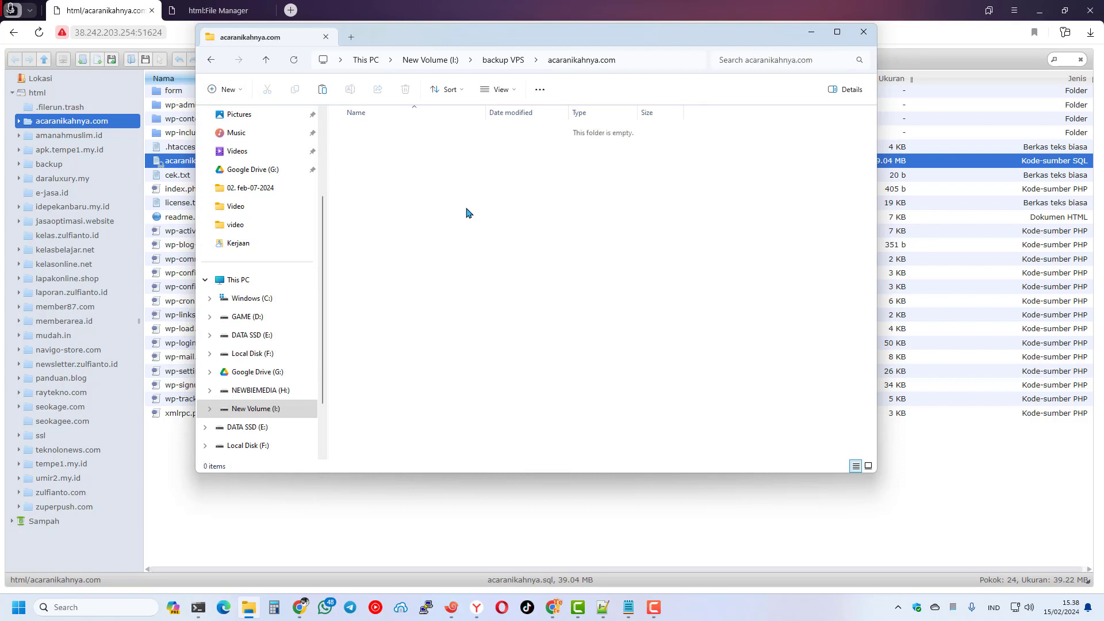
{"action": "key", "text": "ctrl+v"}
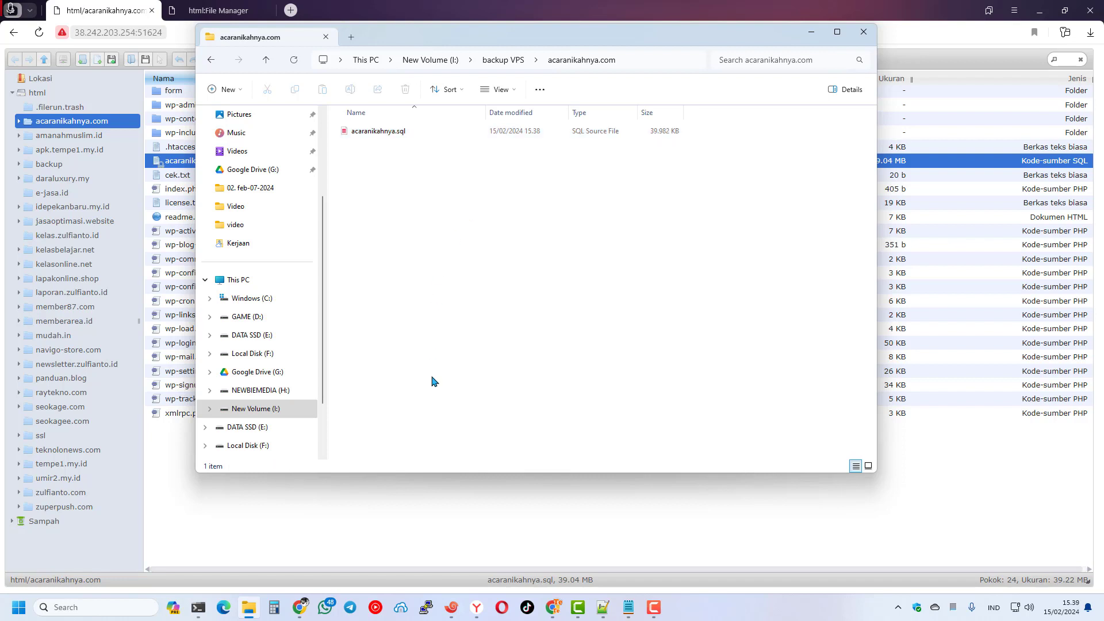
Return to the web File Manager and examine the wp-content and uploads folders of acaranikahnya.com, ending at the site's root folder.
{"action": "left_click", "coordinate": [344, 518]}
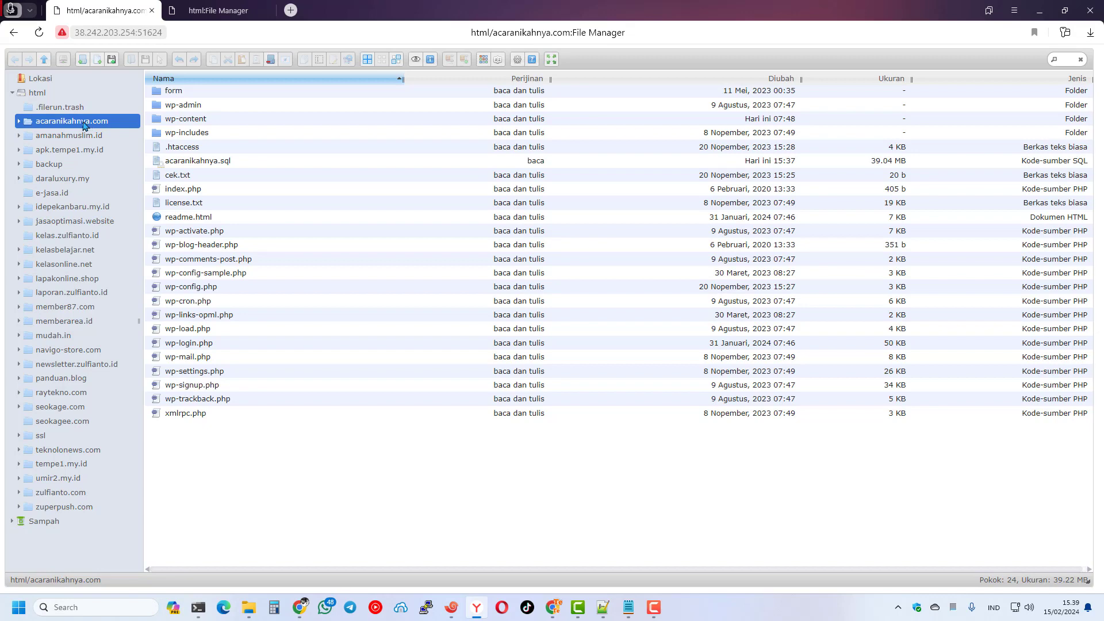
{"action": "left_click", "coordinate": [19, 121]}
{"action": "left_click", "coordinate": [68, 164]}
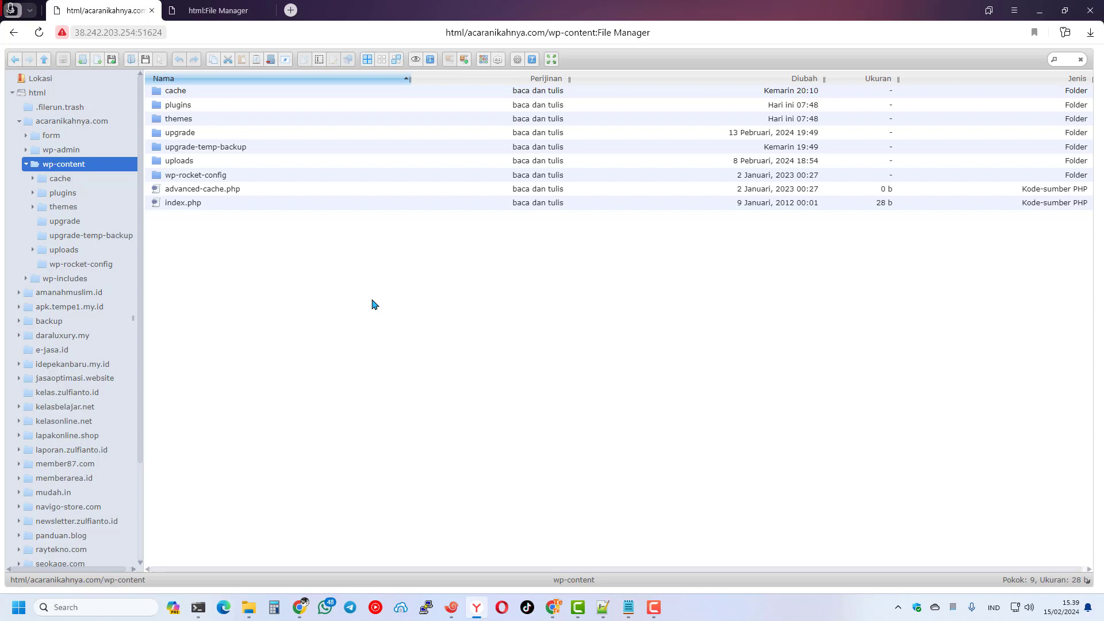
{"action": "left_click", "coordinate": [271, 165]}
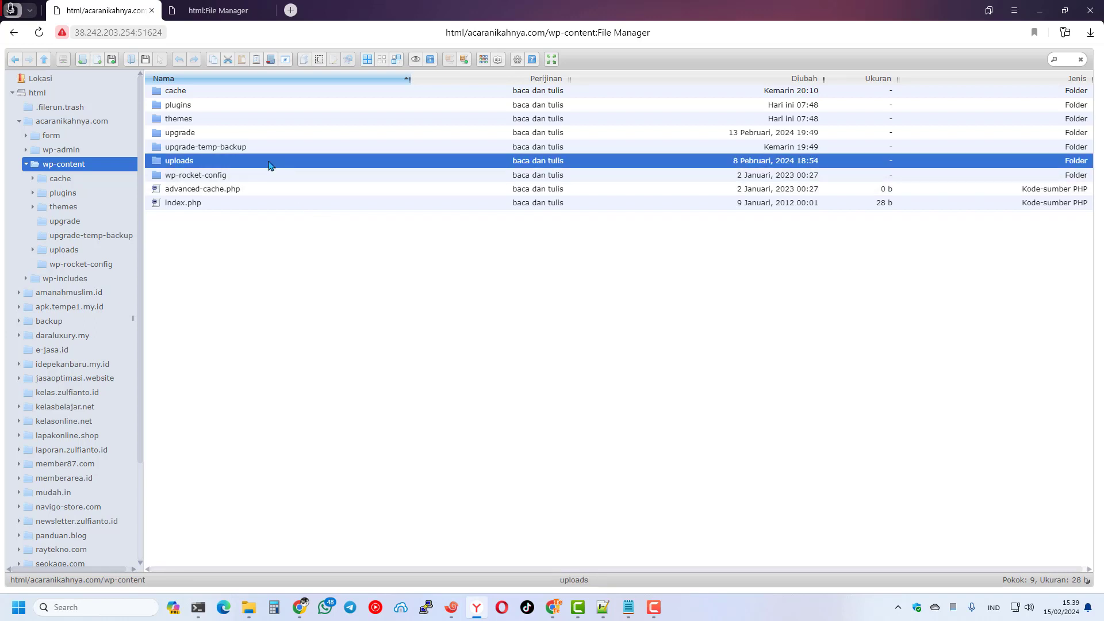
{"action": "left_click", "coordinate": [70, 223]}
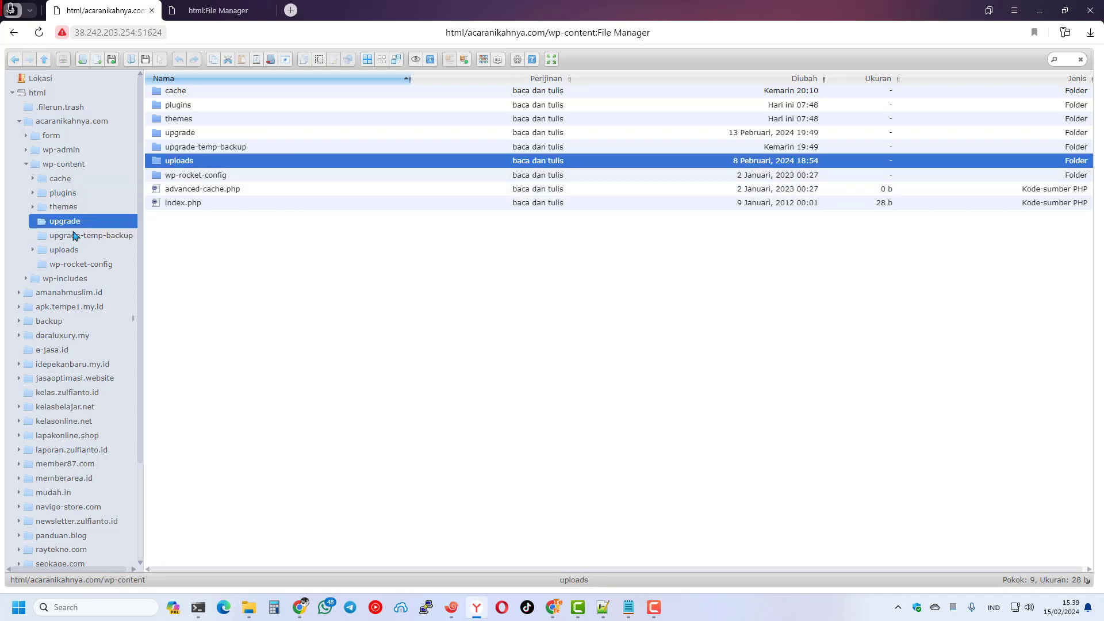
{"action": "left_click", "coordinate": [71, 251]}
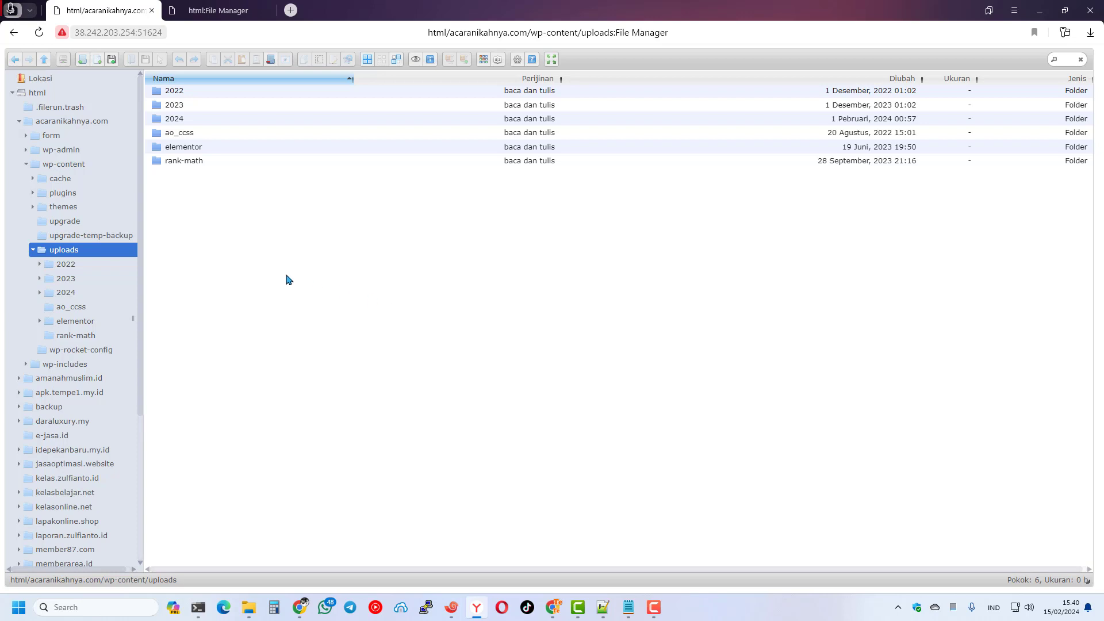
{"action": "left_click", "coordinate": [26, 166]}
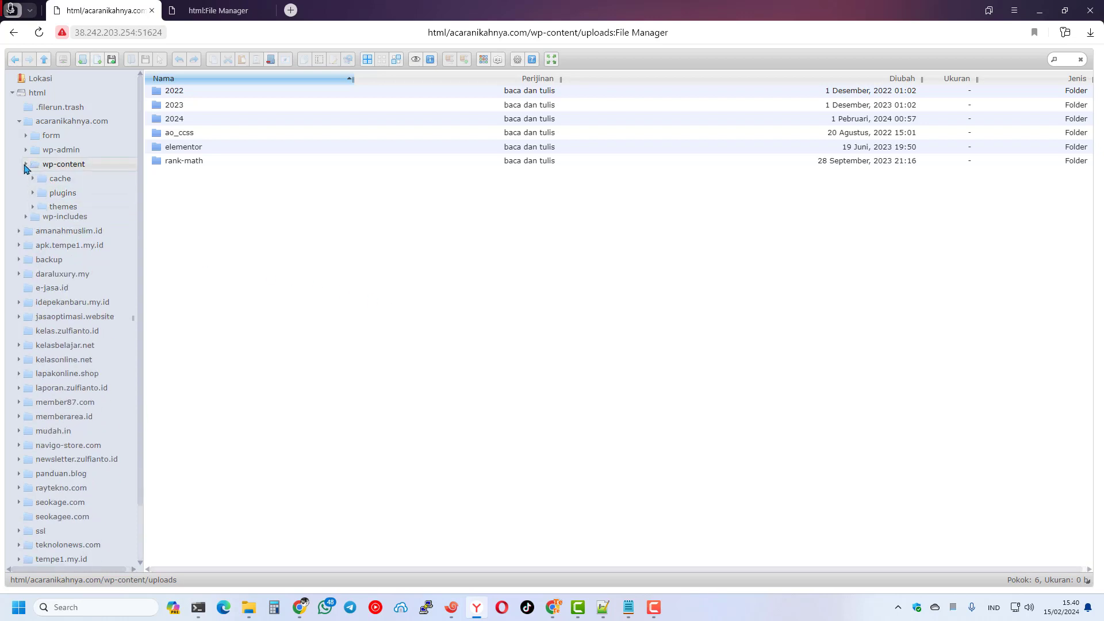
{"action": "left_click", "coordinate": [58, 121]}
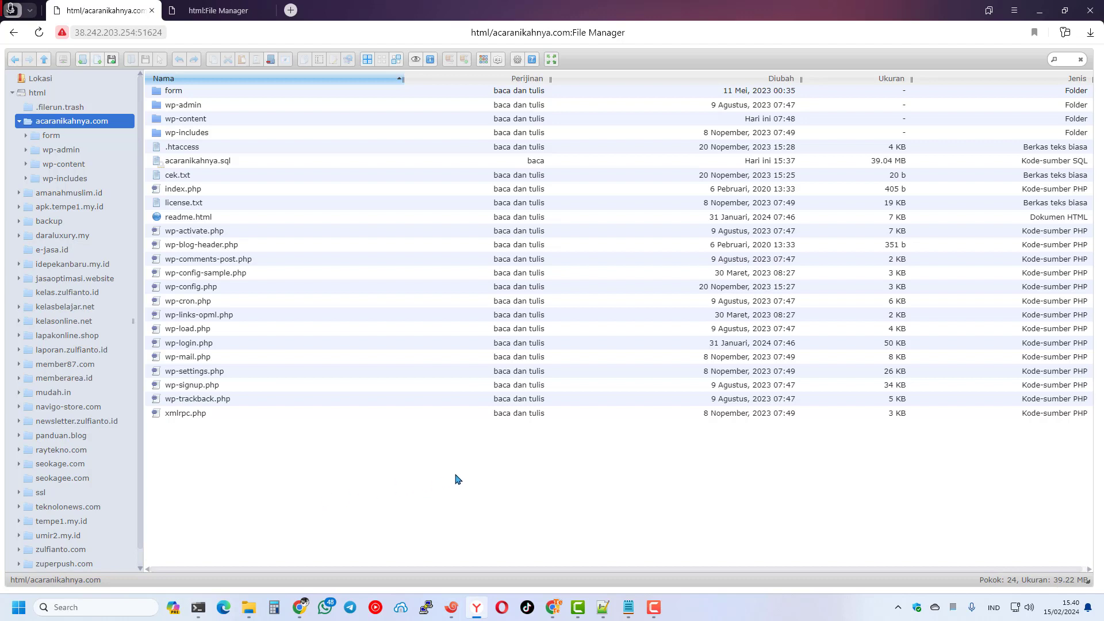
Compress everything inside the wp-content folder into a ZIP archive named wp-content-acaranikahnya.zip.
{"action": "left_click", "coordinate": [69, 168]}
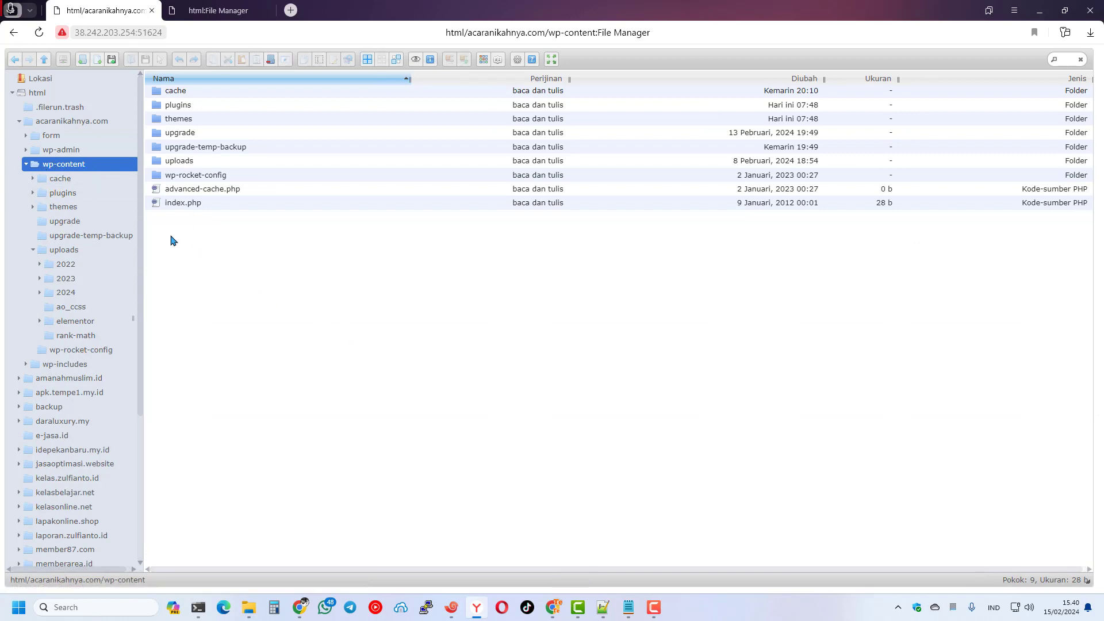
{"action": "left_click_drag", "start_coordinate": [165, 232], "coordinate": [265, 86]}
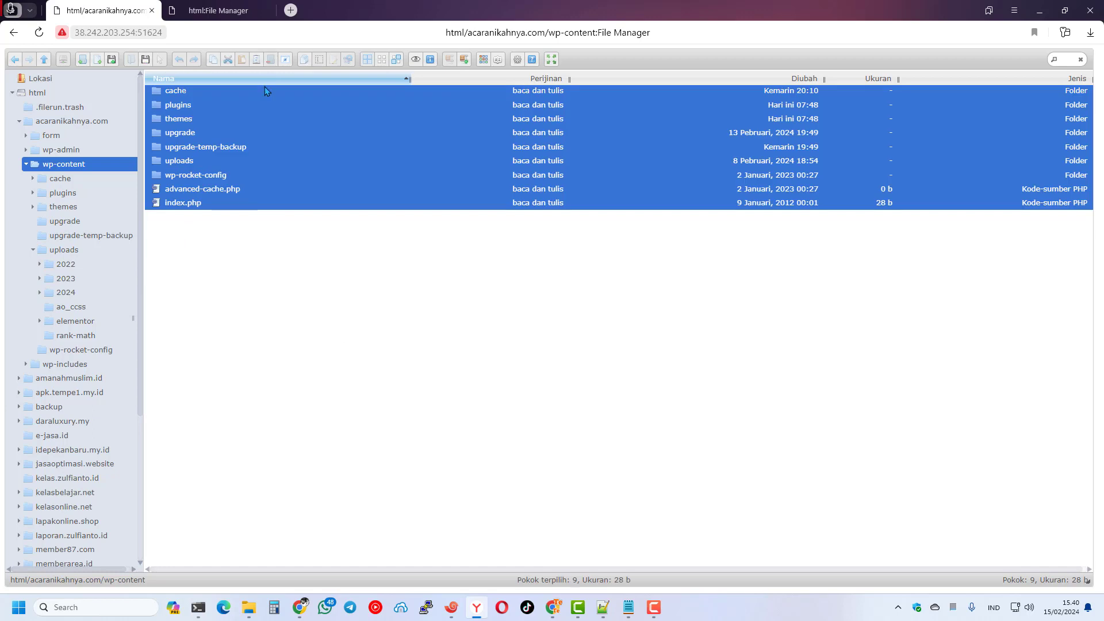
{"action": "right_click", "coordinate": [176, 96]}
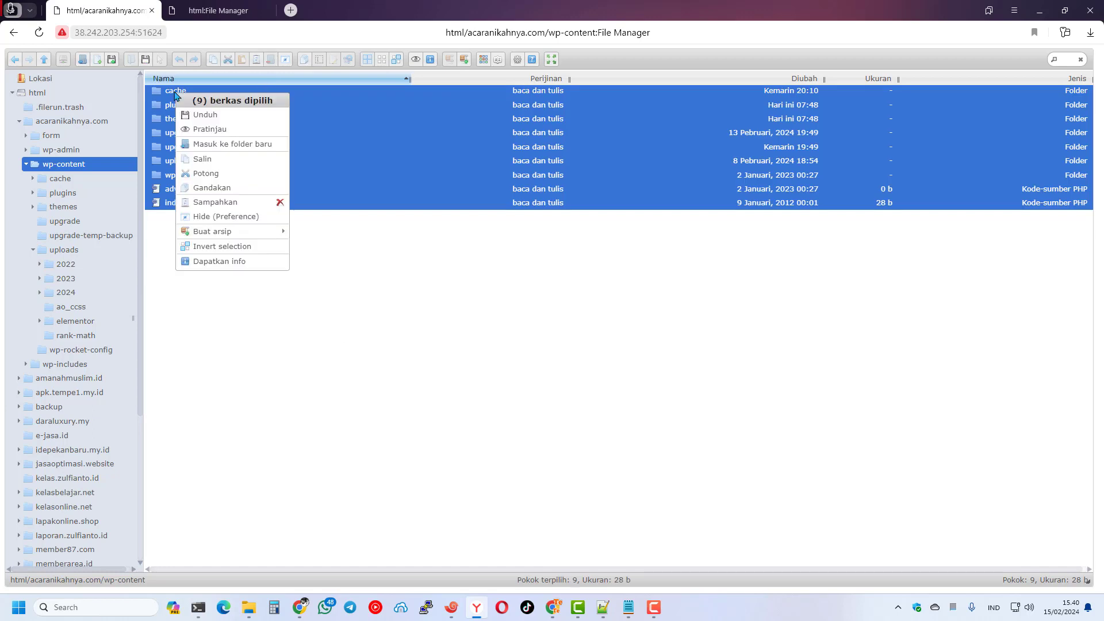
{"action": "mouse_move", "coordinate": [230, 237]}
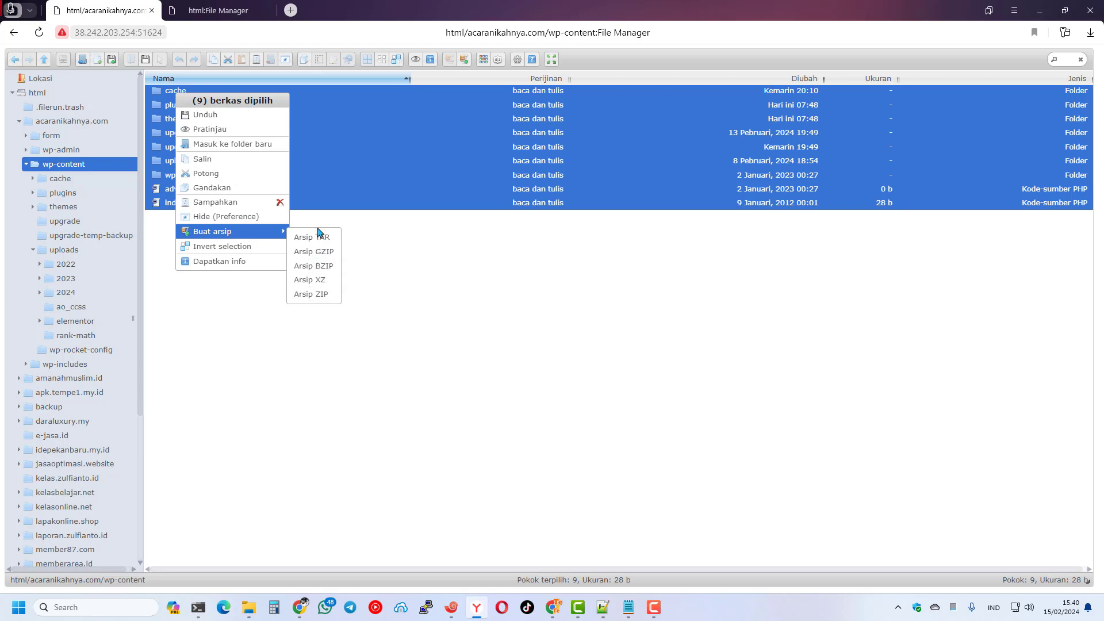
{"action": "left_click", "coordinate": [314, 295]}
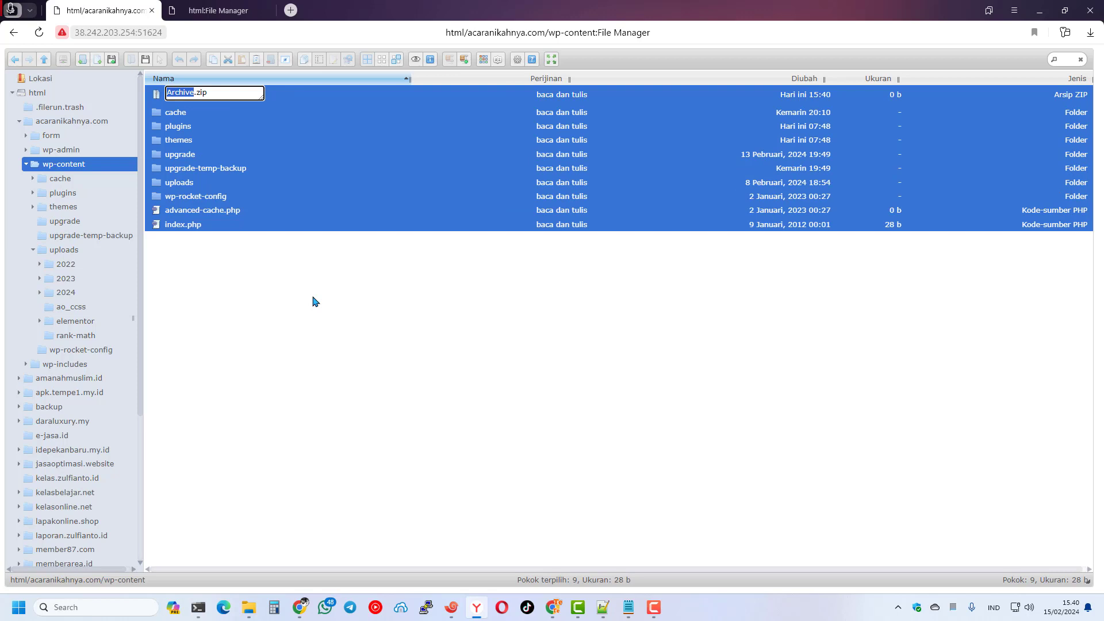
{"action": "type", "text": "wp-content-acaranikahnya"}
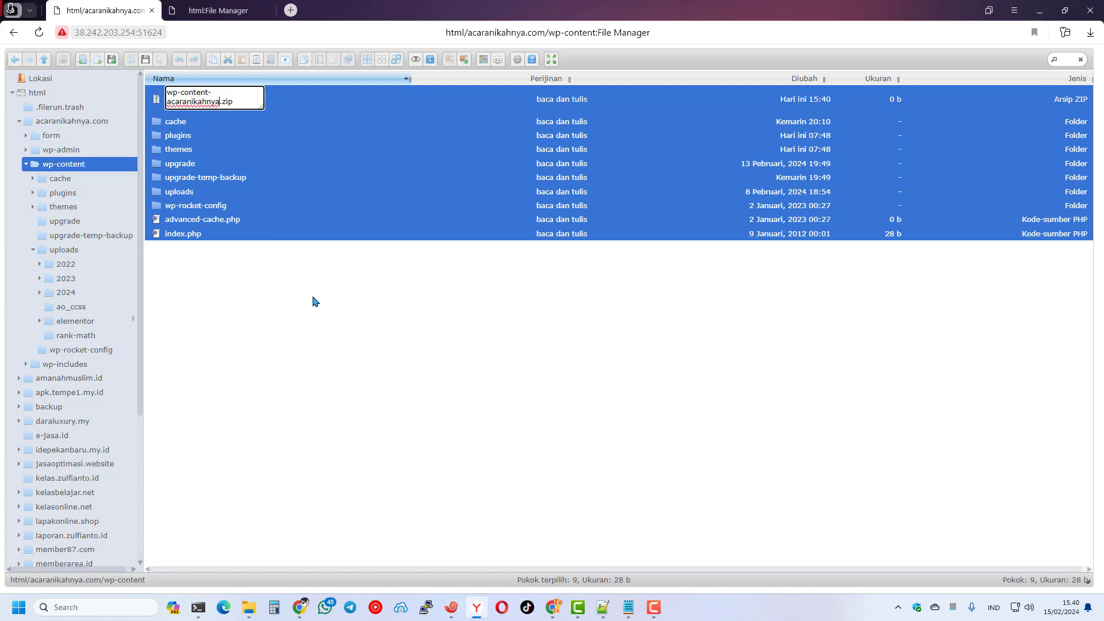
{"action": "key", "text": "Return"}
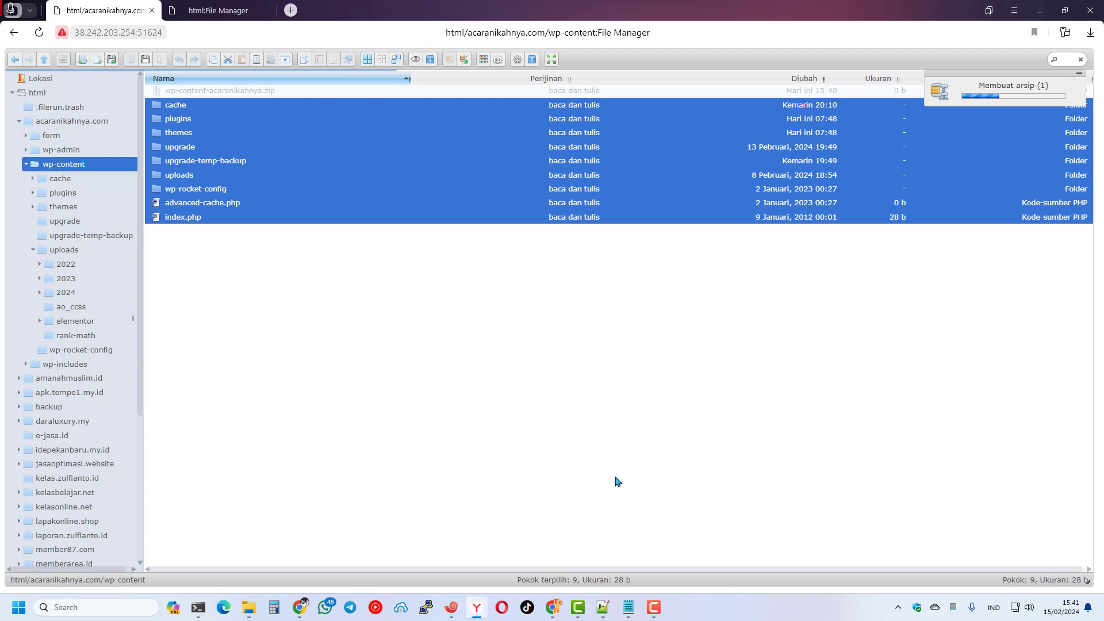
Switch to the Xshell terminal, change into the wp-content/ directory and list its contents.
{"action": "left_click", "coordinate": [451, 607]}
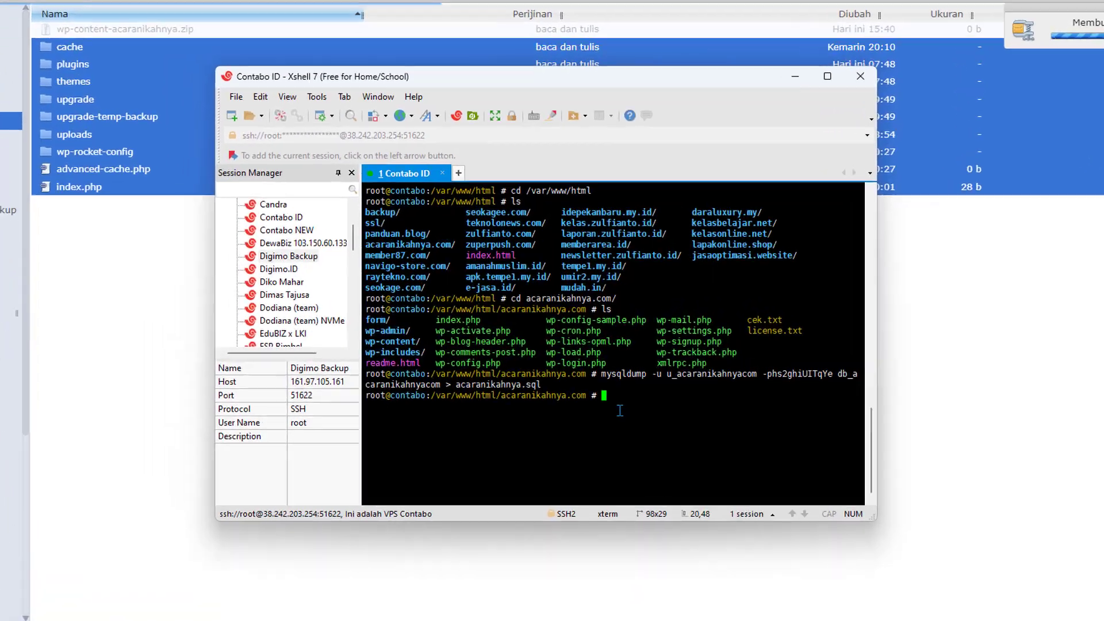
{"action": "type", "text": "cd"}
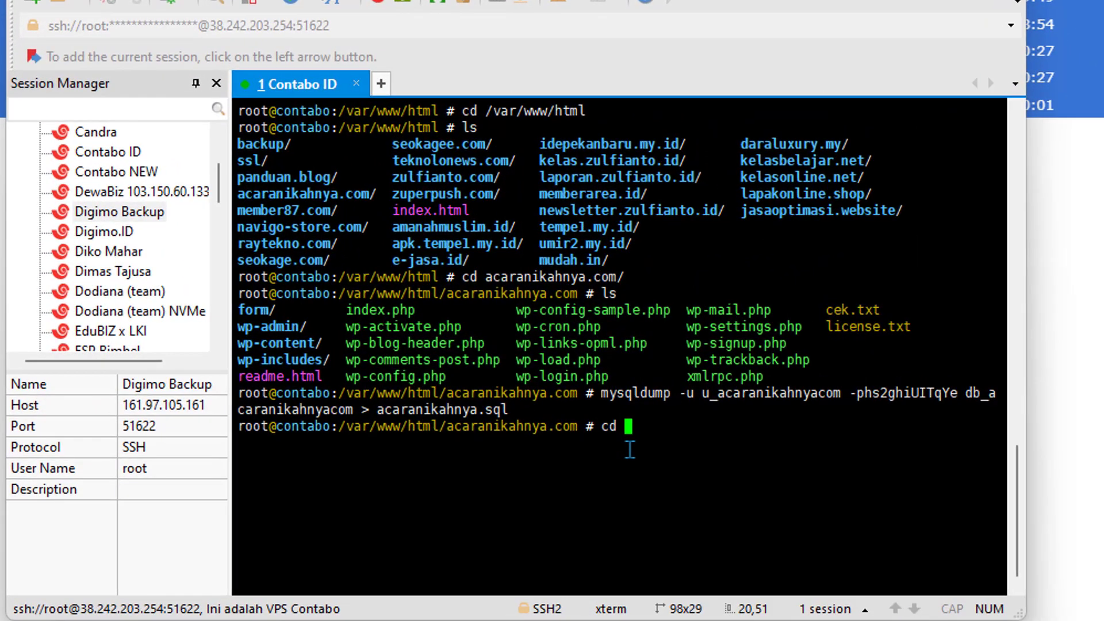
{"action": "type", "text": " wp-content/"}
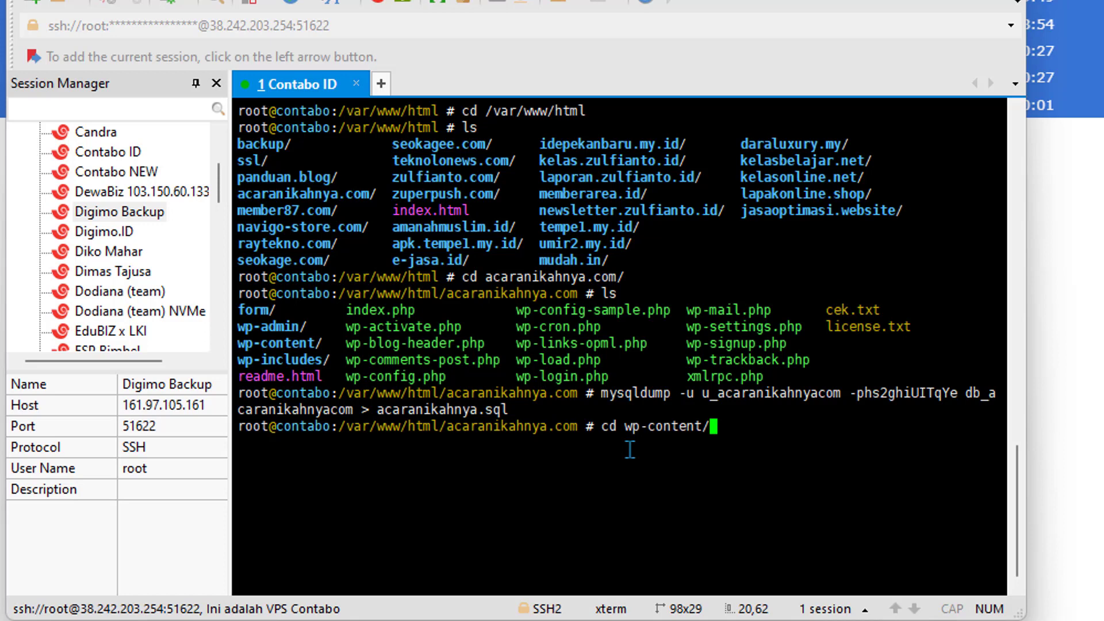
{"action": "key", "text": "Return"}
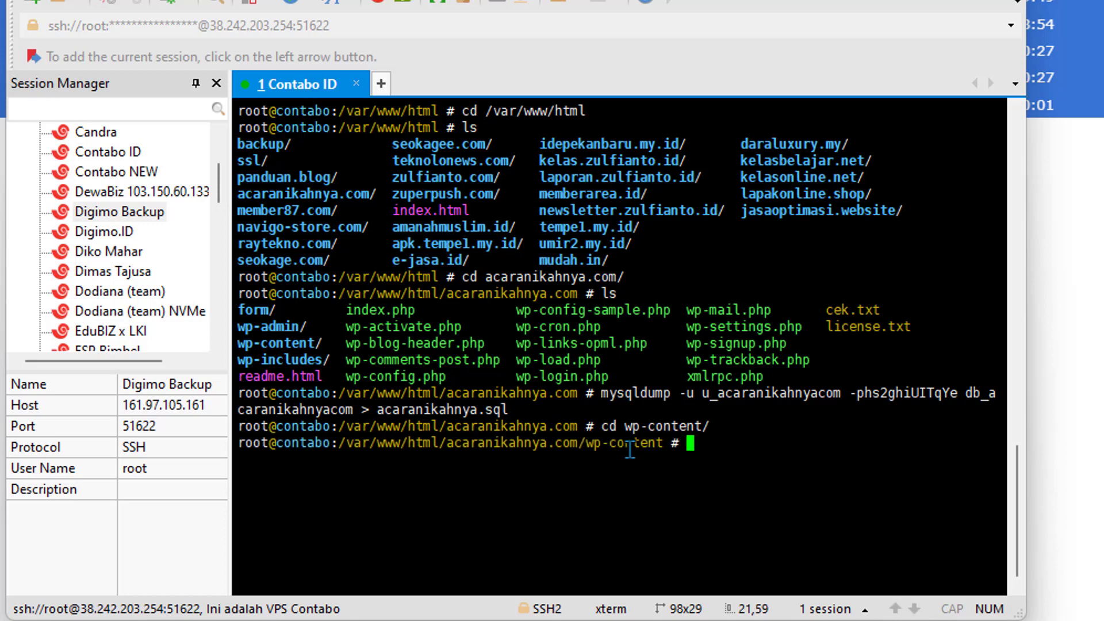
{"action": "type", "text": "ls"}
{"action": "key", "text": "Return"}
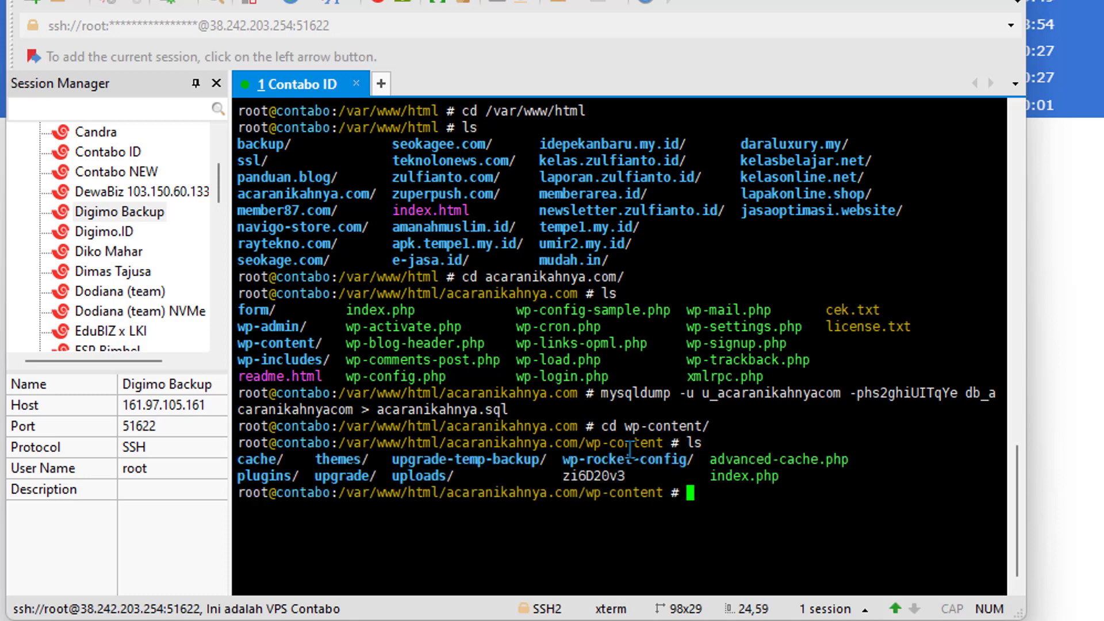
Archive everything in the wp-content directory by running zip -r wp-content-nikah.zip *.
{"action": "type", "text": "zip -"}
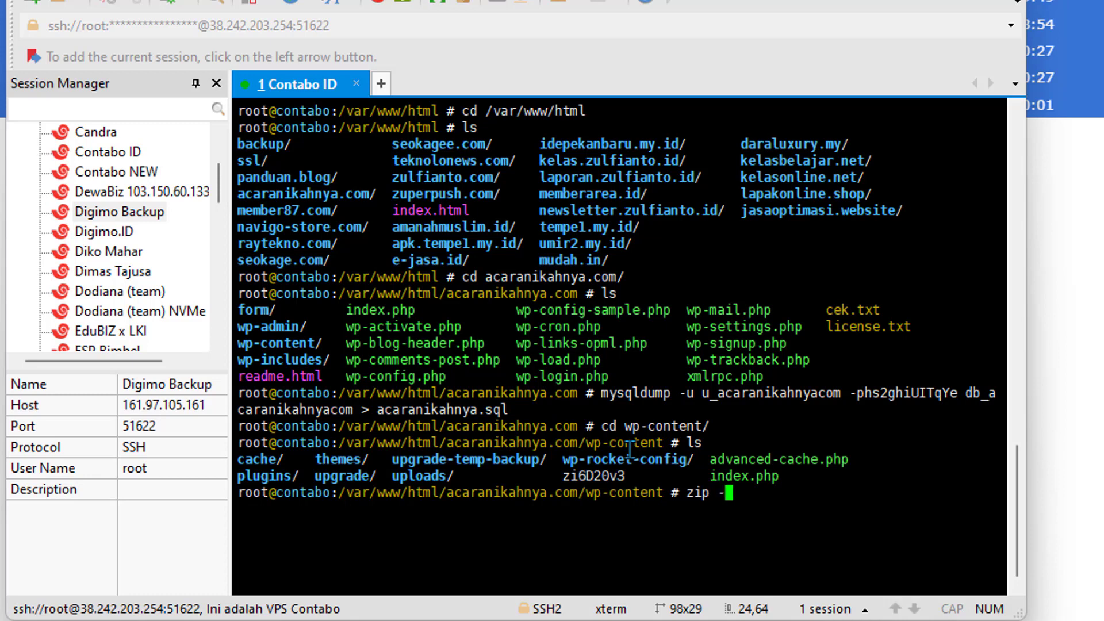
{"action": "type", "text": "r"}
{"action": "type", "text": " wp-content"}
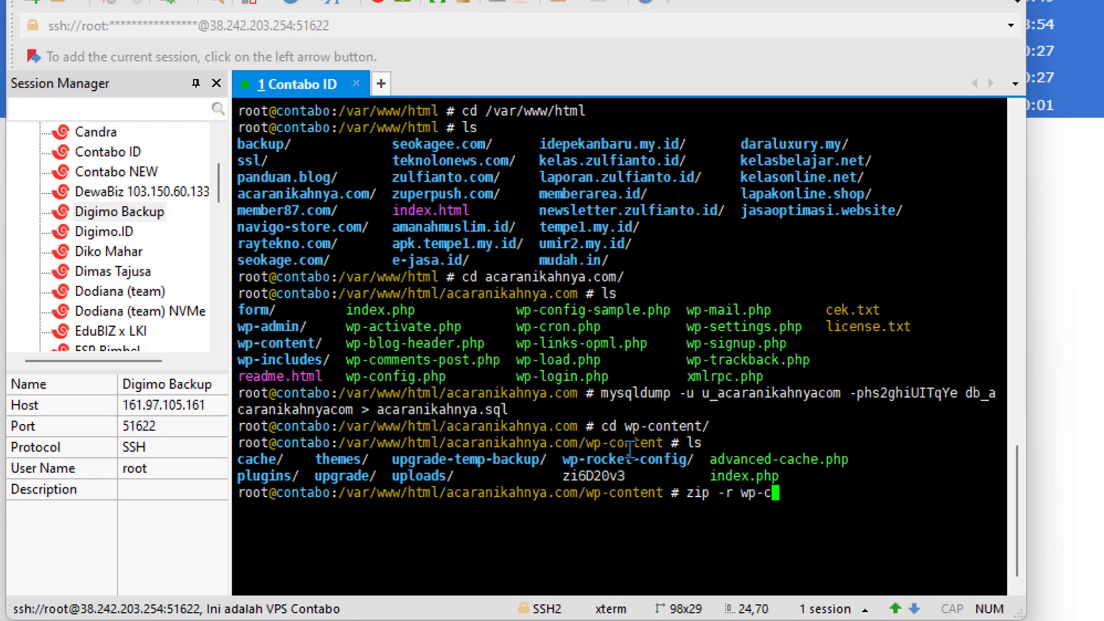
{"action": "type", "text": "-"}
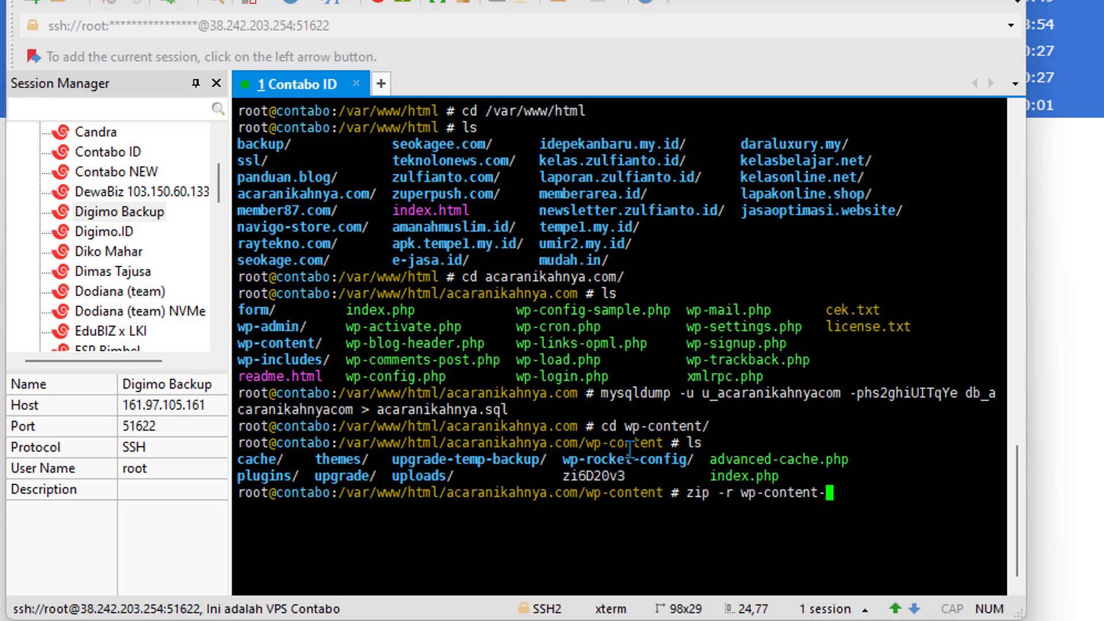
{"action": "type", "text": "nikha"}
{"action": "key", "text": "BackSpace"}
{"action": "key", "text": "BackSpace"}
{"action": "type", "text": "ah.zip"}
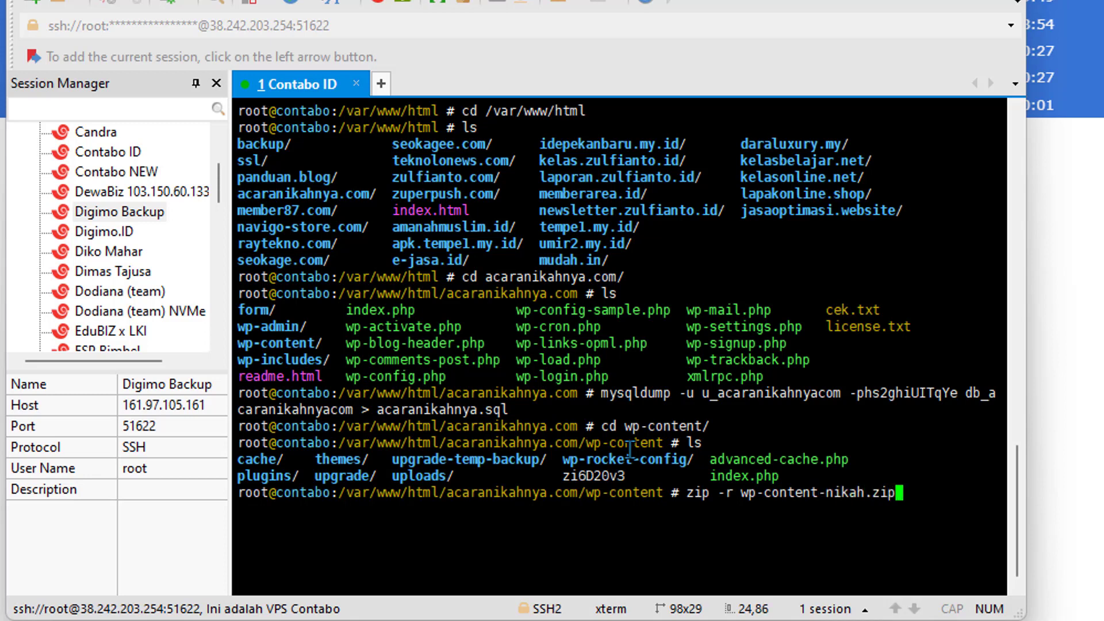
{"action": "type", "text": " *"}
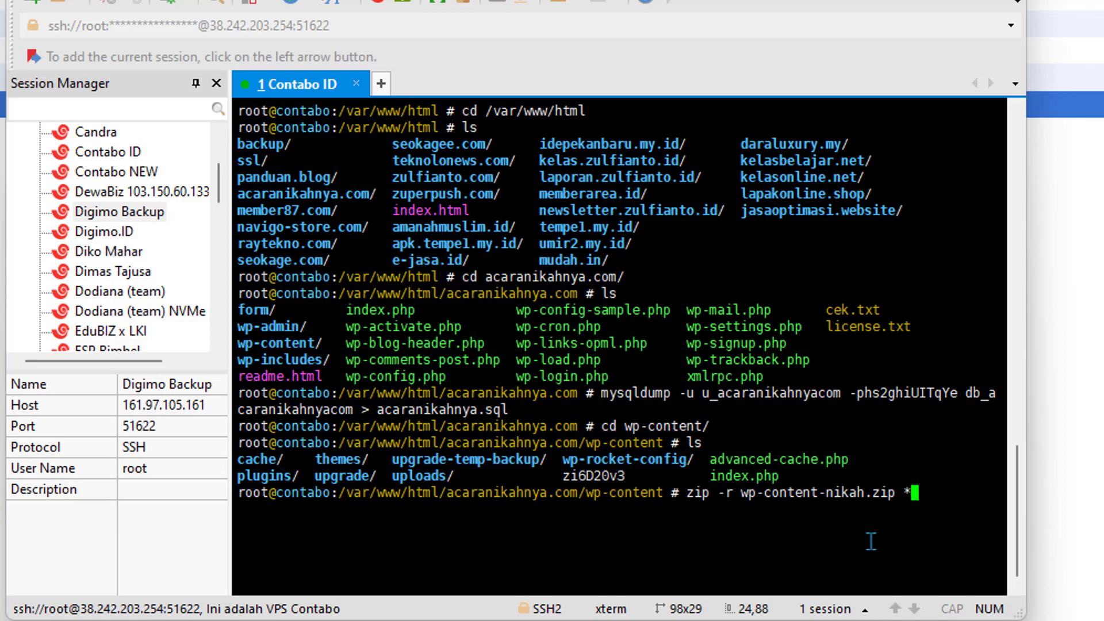
{"action": "key", "text": "Return"}
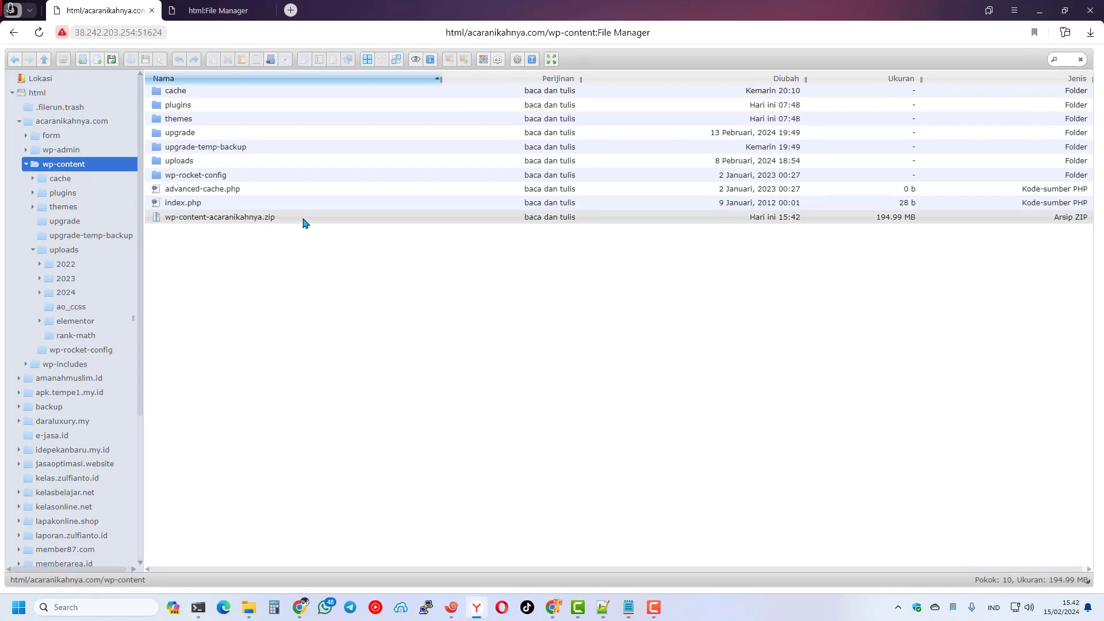
Check the zip command's output in Xshell and compare wp-content-acaranikahnya.zip with wp-content-nikah.zip in the web File Manager.
{"action": "left_click", "coordinate": [304, 223]}
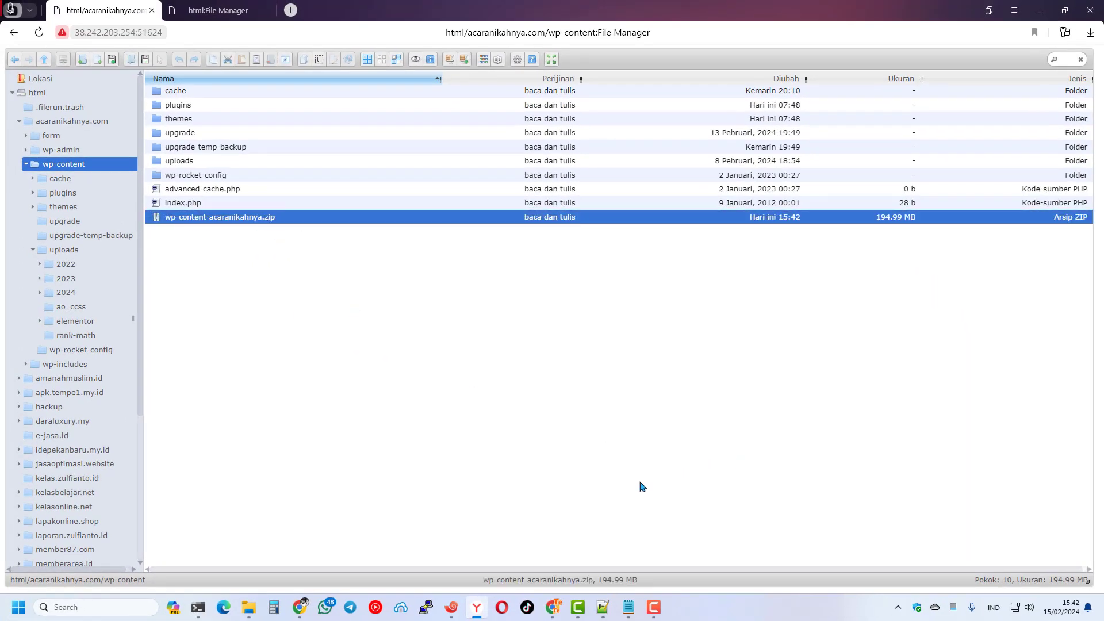
{"action": "left_click", "coordinate": [452, 607]}
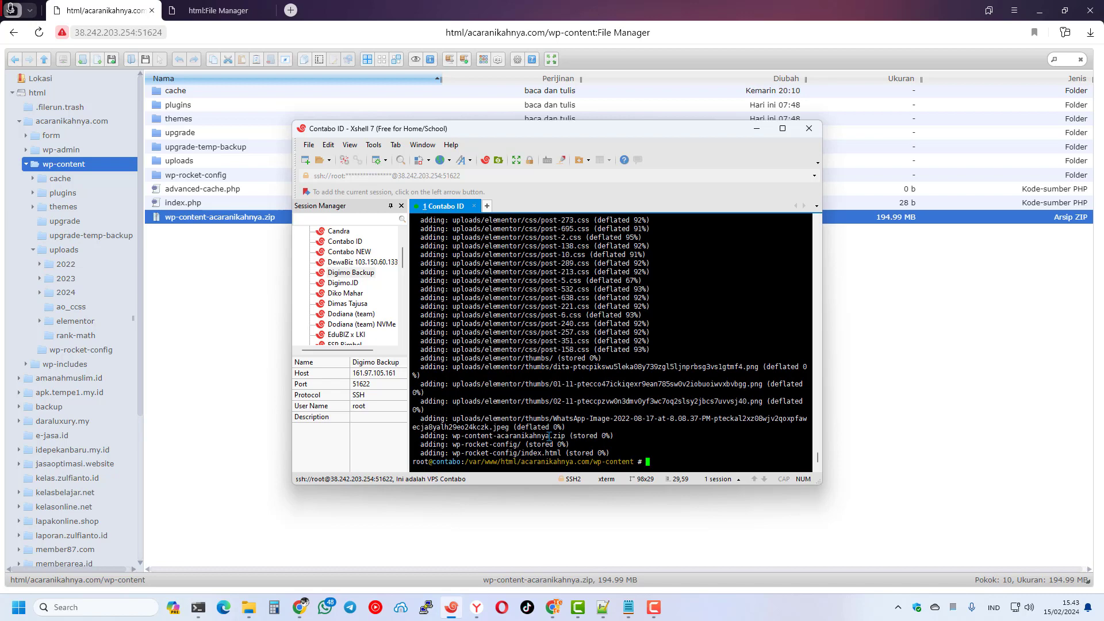
{"action": "left_click", "coordinate": [924, 431]}
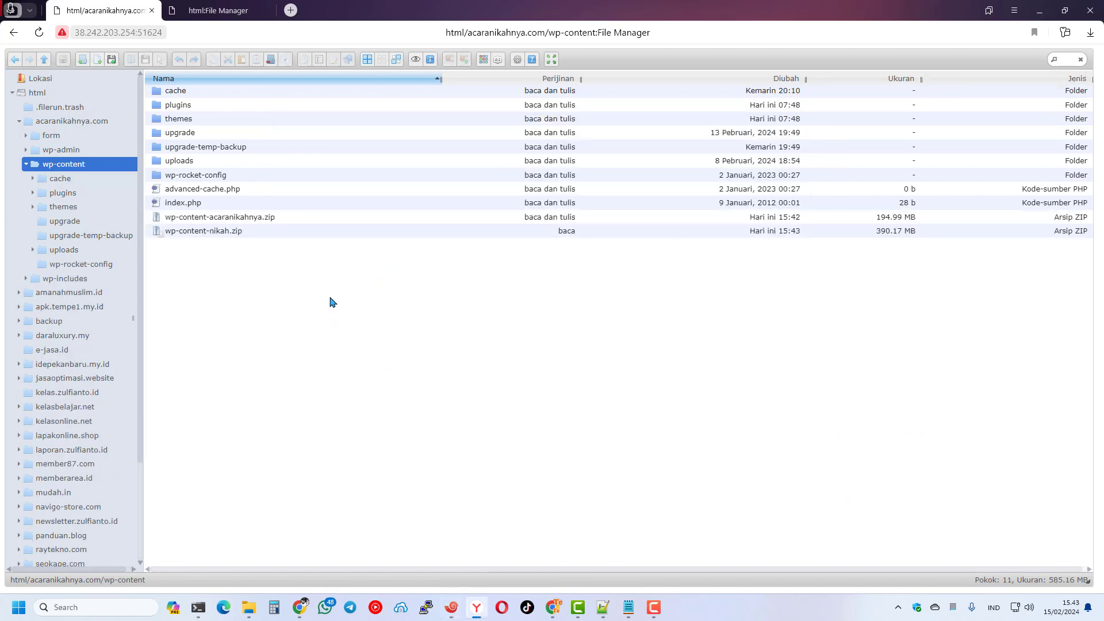
{"action": "left_click", "coordinate": [302, 218]}
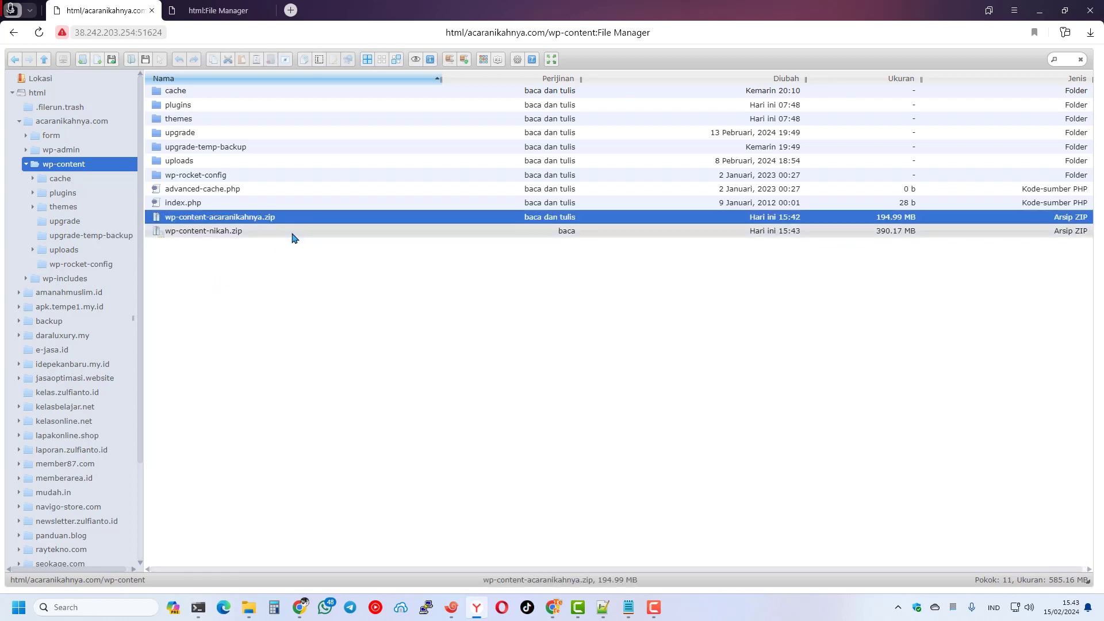
{"action": "left_click", "coordinate": [291, 233]}
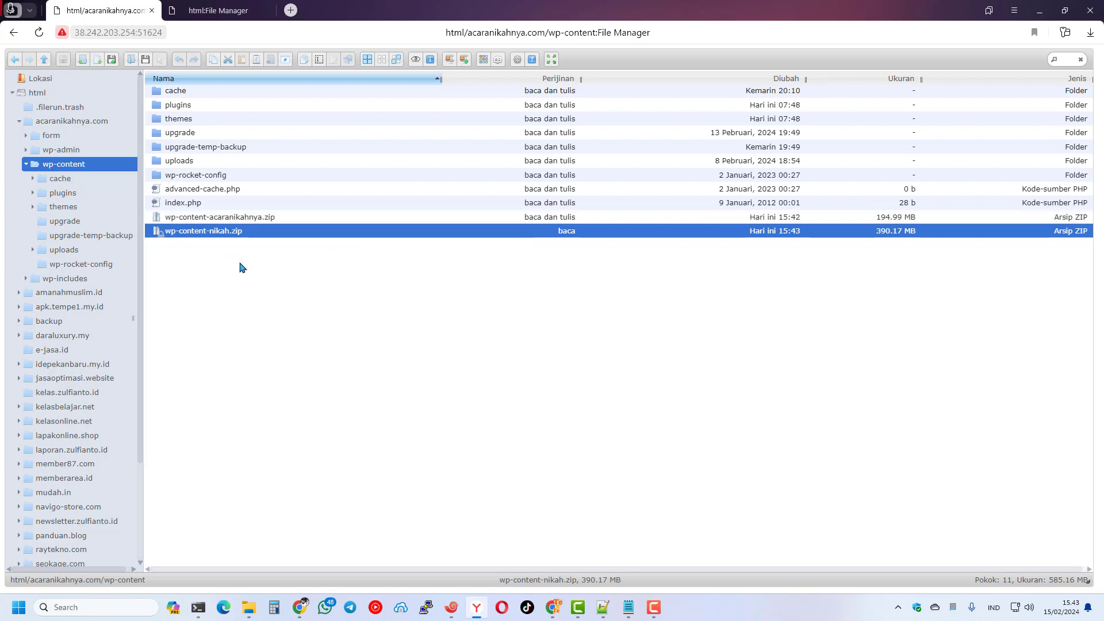
View the local acaranikahnya.com backup folder in File Explorer, then return to the web File Manager.
{"action": "mouse_move", "coordinate": [252, 614]}
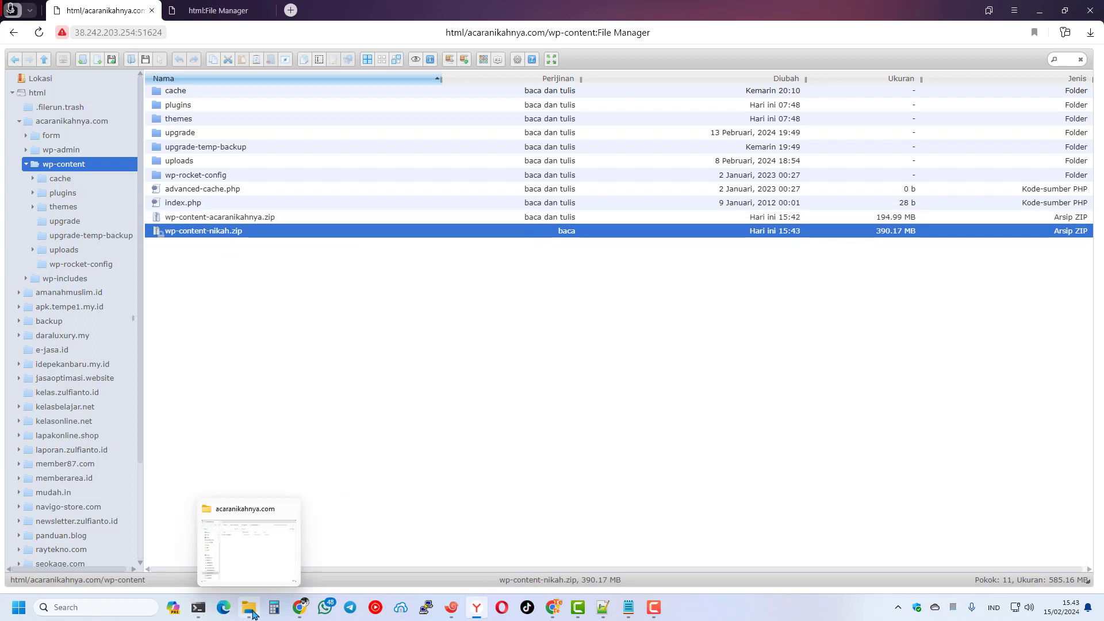
{"action": "left_click", "coordinate": [248, 550]}
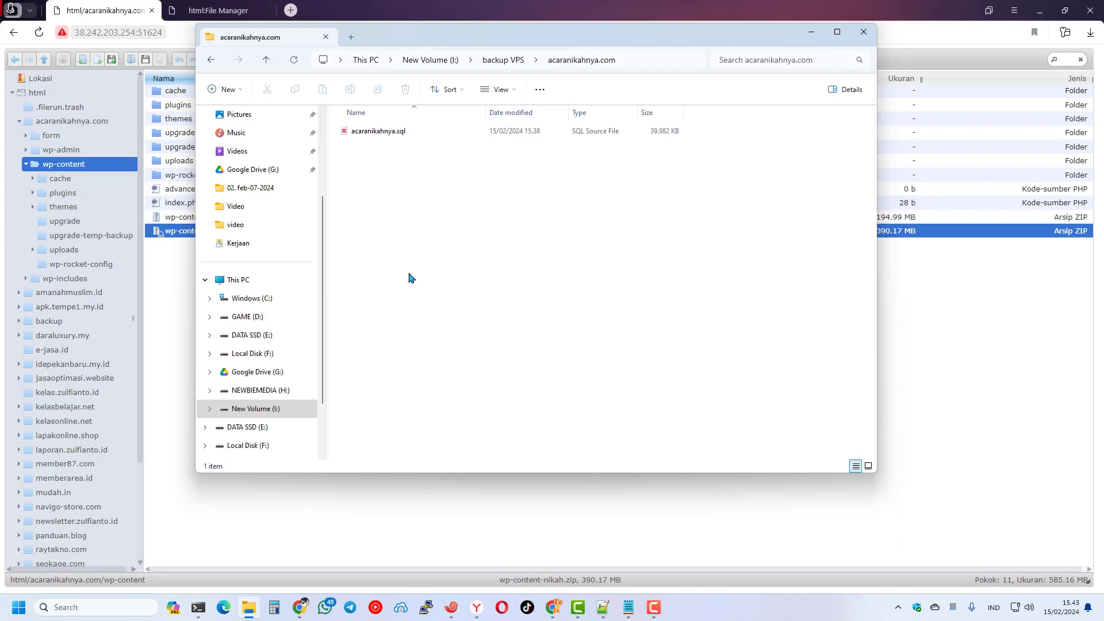
{"action": "left_click", "coordinate": [421, 516]}
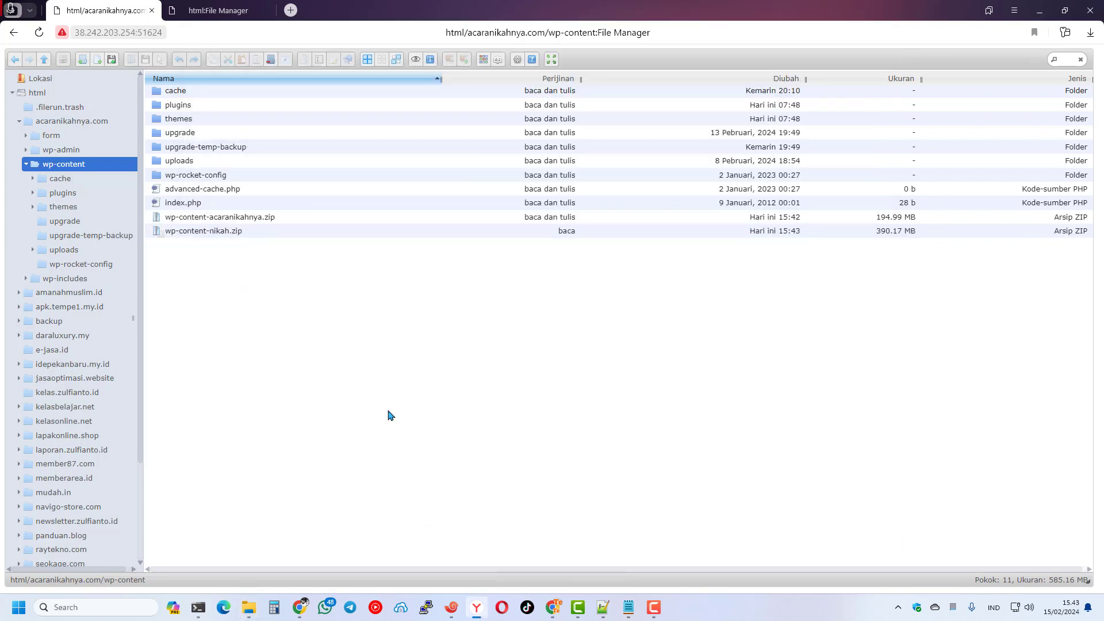
Open the acaranikahnya.com root folder in the File Manager, then switch to Xshell, move up to that directory and clear the terminal.
{"action": "left_click", "coordinate": [80, 123]}
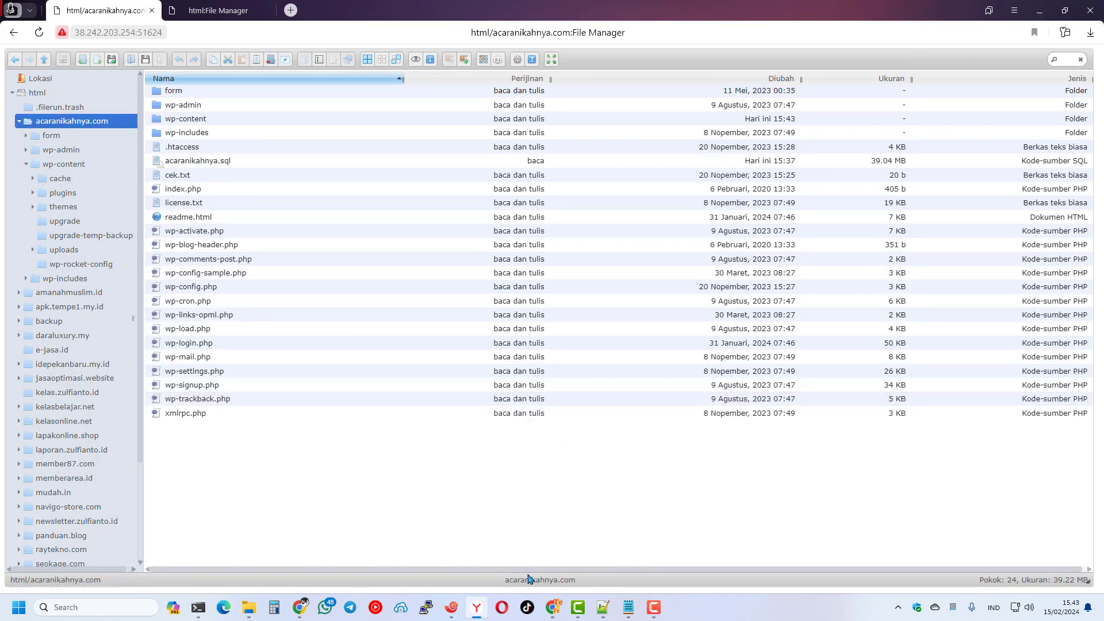
{"action": "left_click", "coordinate": [451, 609]}
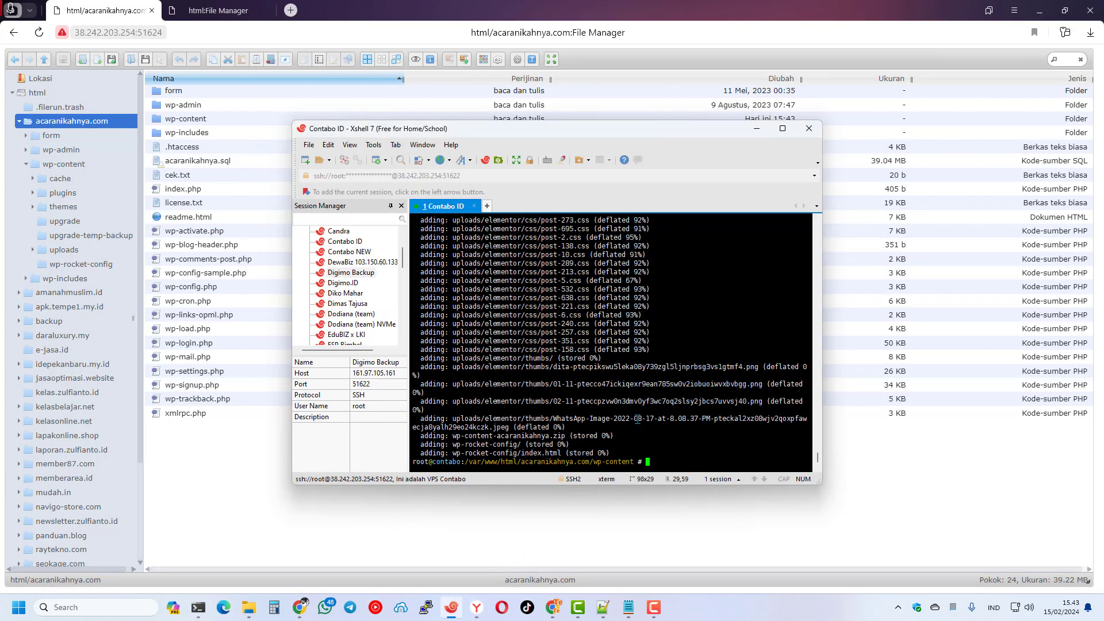
{"action": "type", "text": "cd .."}
{"action": "key", "text": "Return"}
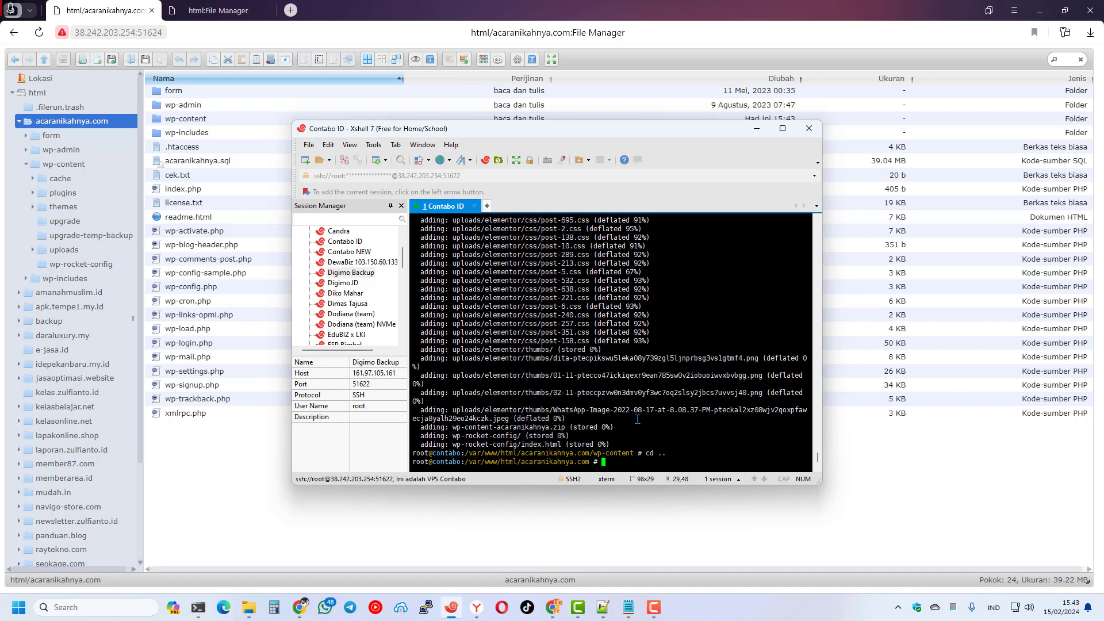
{"action": "type", "text": "clear"}
{"action": "key", "text": "Return"}
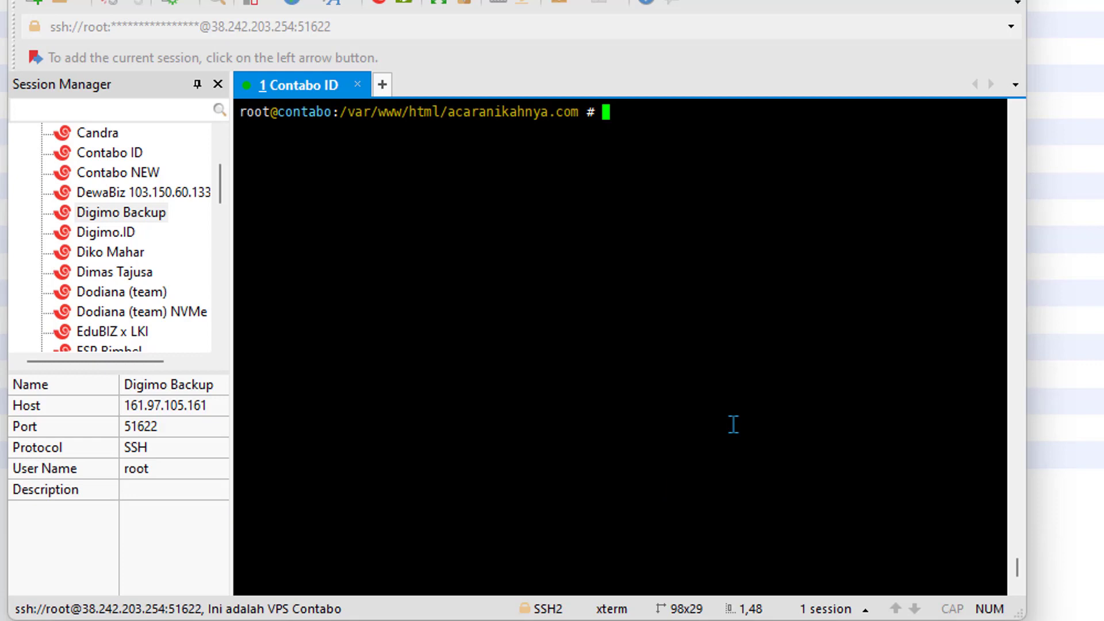
Enter zip -r web.zip * without running it, and highlight all the site root's files in the File Manager to show what it covers.
{"action": "type", "text": "zip -r"}
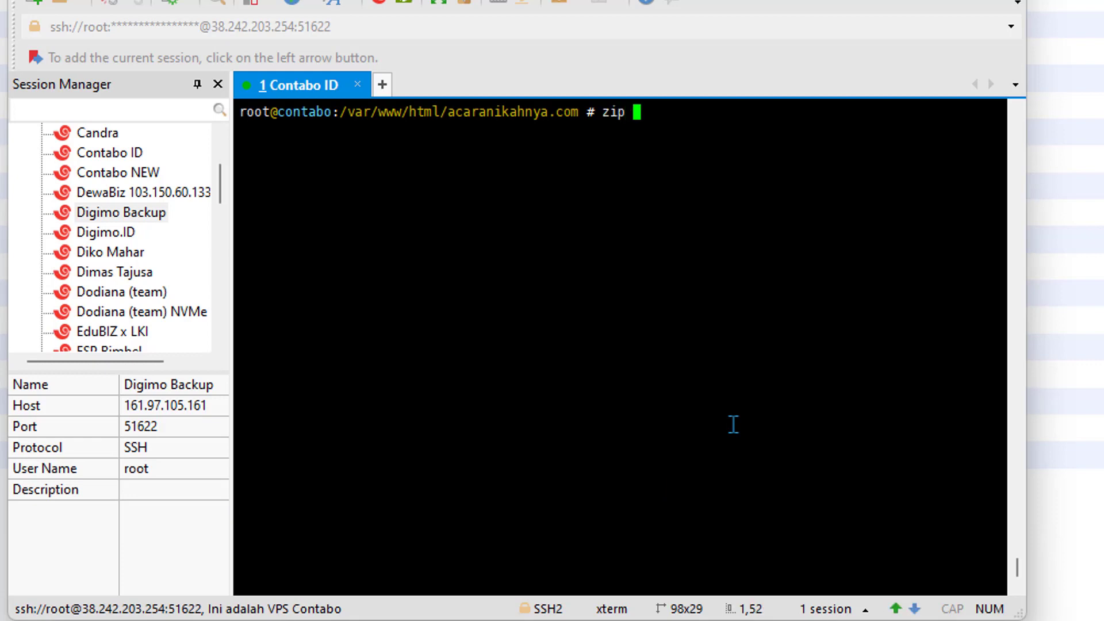
{"action": "type", "text": " web.zip *"}
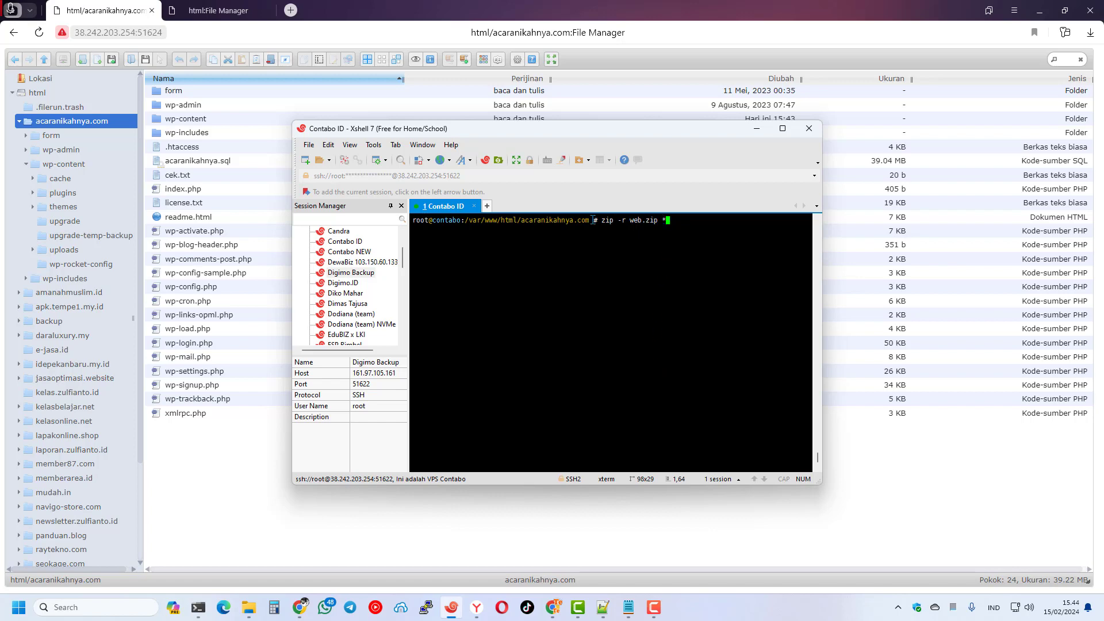
{"action": "left_click", "coordinate": [194, 505]}
{"action": "left_click_drag", "start_coordinate": [162, 453], "coordinate": [422, 69]}
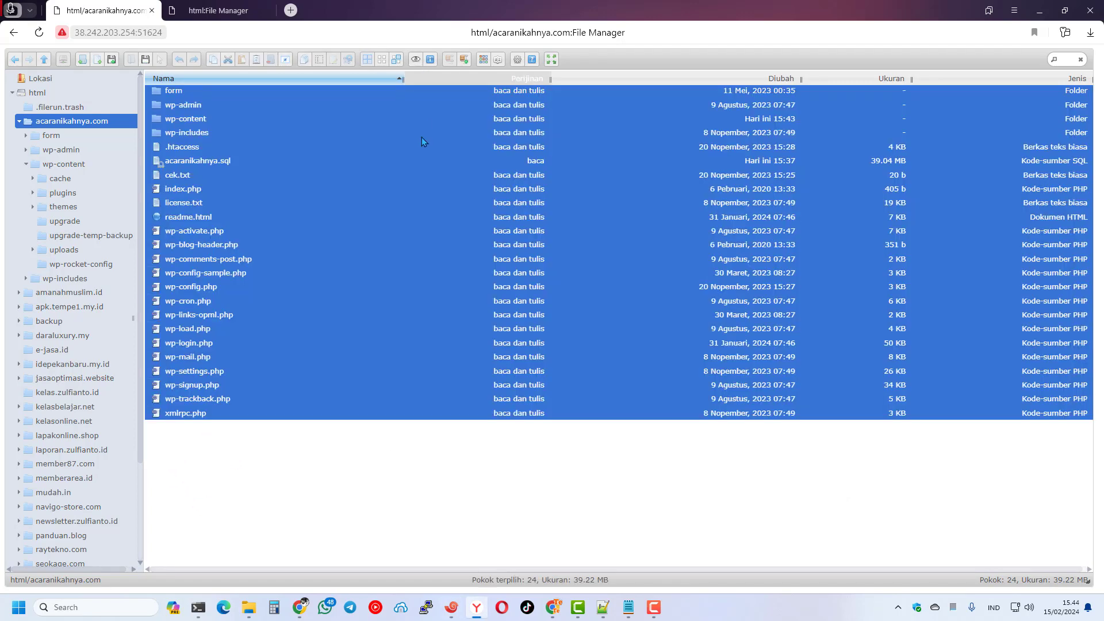
{"action": "left_click", "coordinate": [411, 504]}
Examine the wp-content and uploads folders, including the full image list in uploads/2022/08, and return to wp-content.
{"action": "left_click", "coordinate": [63, 163]}
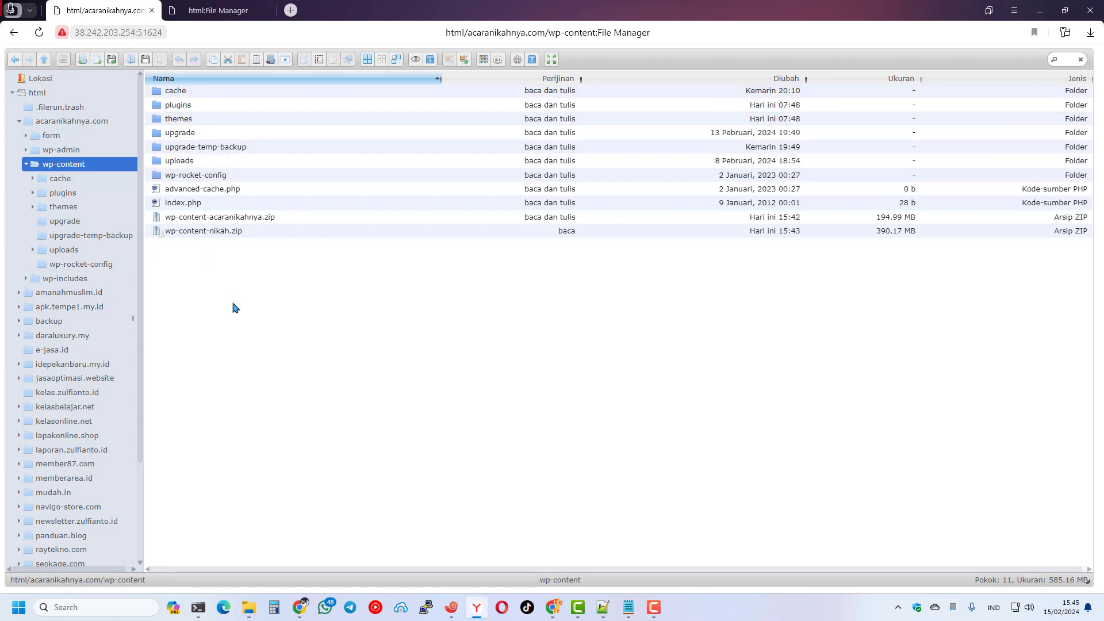
{"action": "left_click", "coordinate": [66, 250]}
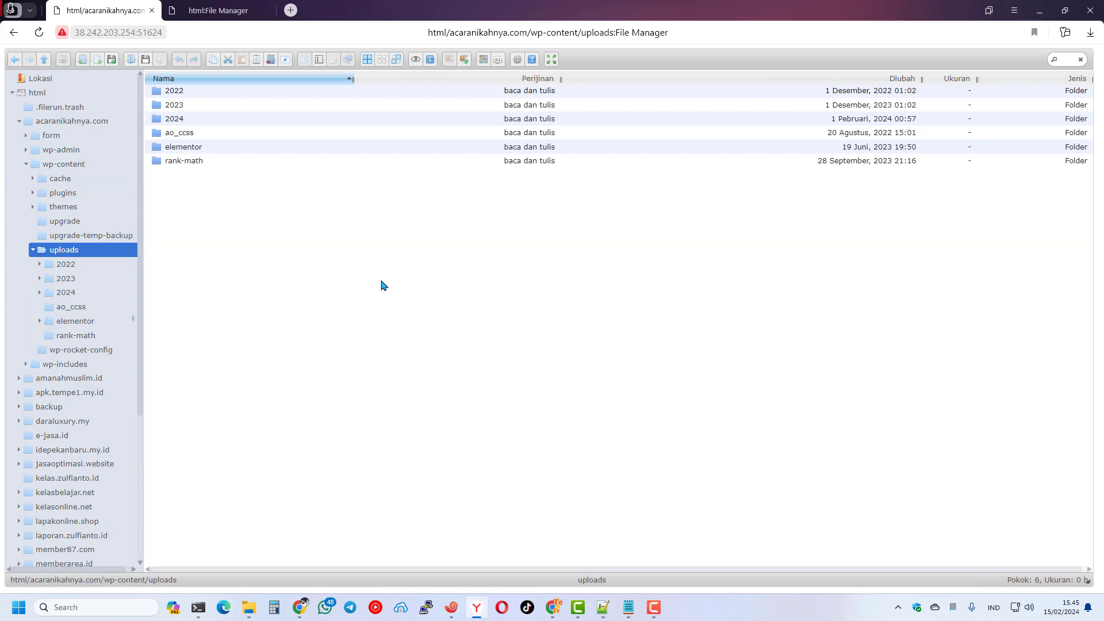
{"action": "left_click", "coordinate": [81, 269]}
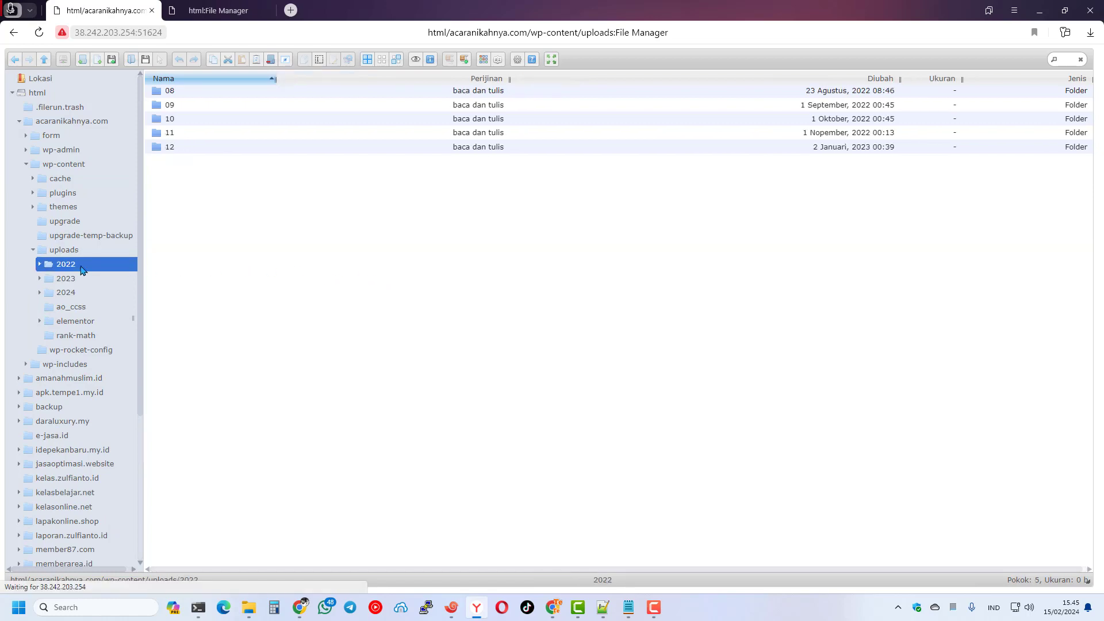
{"action": "left_click", "coordinate": [82, 279]}
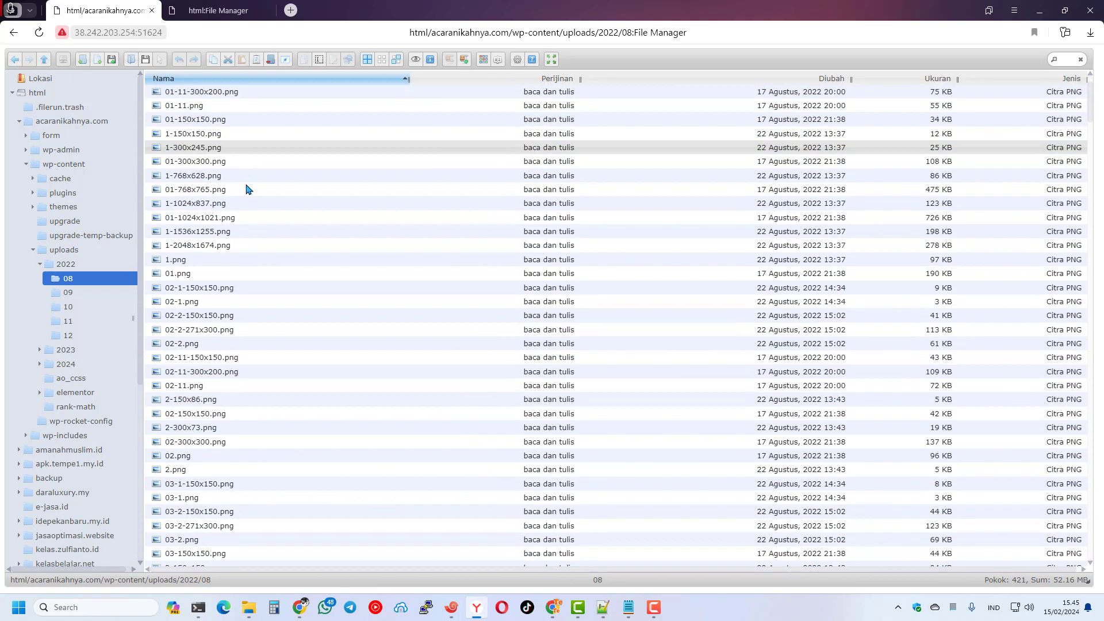
{"action": "scroll", "coordinate": [248, 189], "scroll_direction": "down", "scroll_amount": 20}
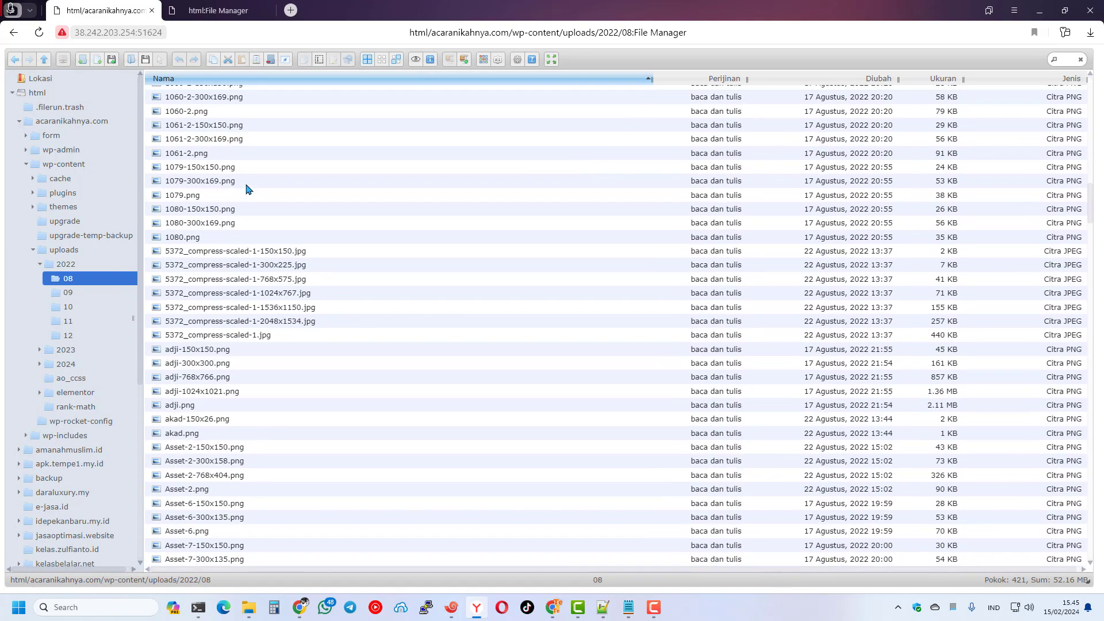
{"action": "scroll", "coordinate": [248, 189], "scroll_direction": "down", "scroll_amount": 20}
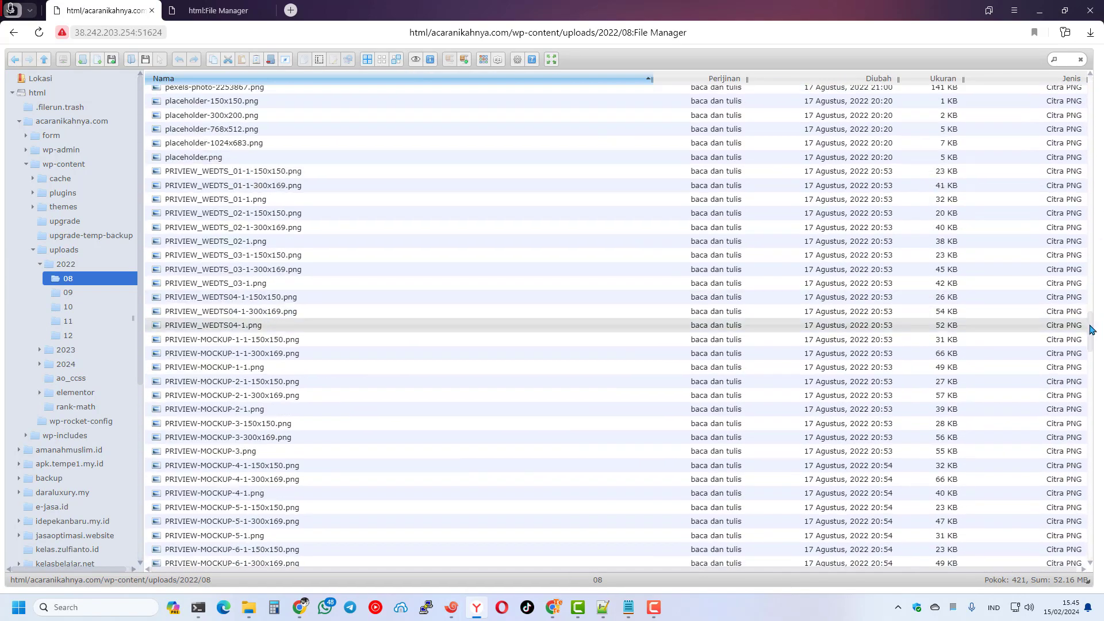
{"action": "scroll", "coordinate": [523, 357], "scroll_direction": "down", "scroll_amount": 20}
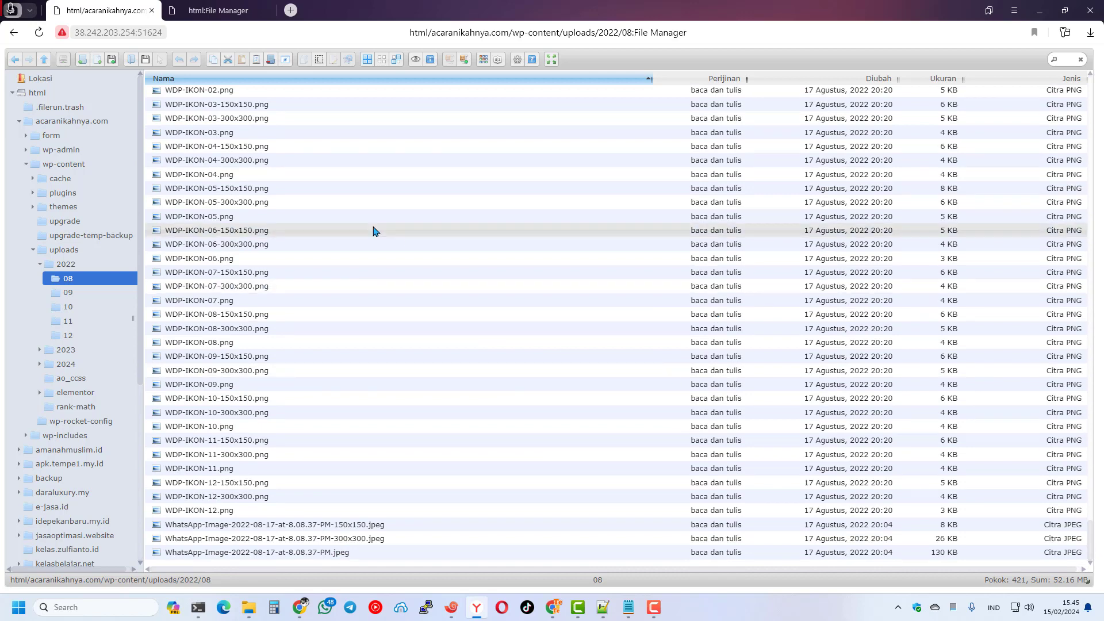
{"action": "left_click", "coordinate": [33, 250]}
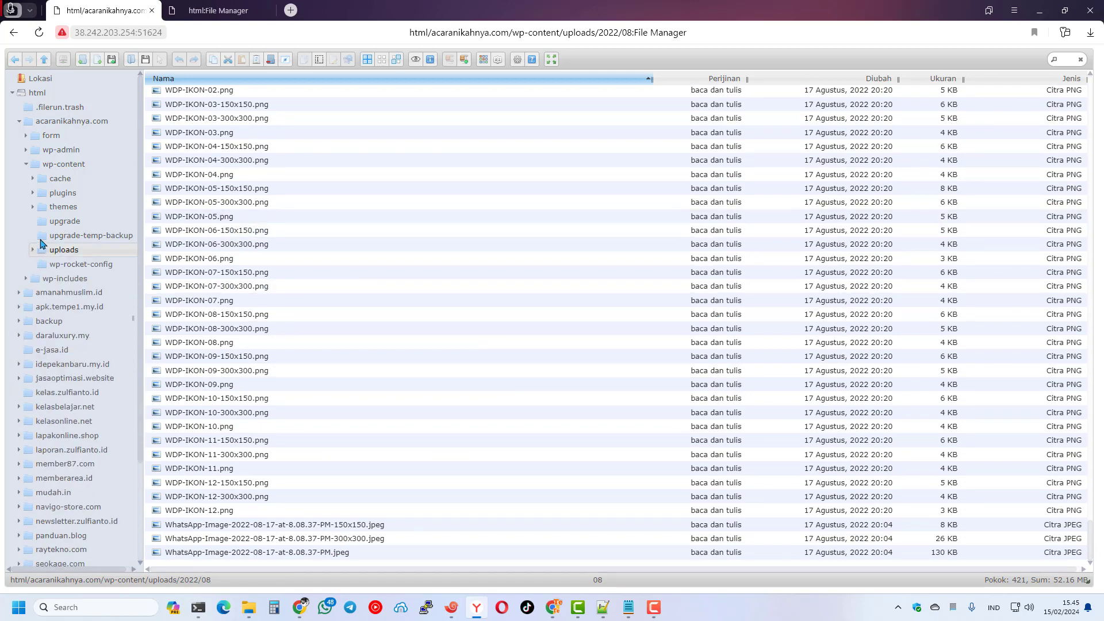
{"action": "left_click", "coordinate": [60, 163]}
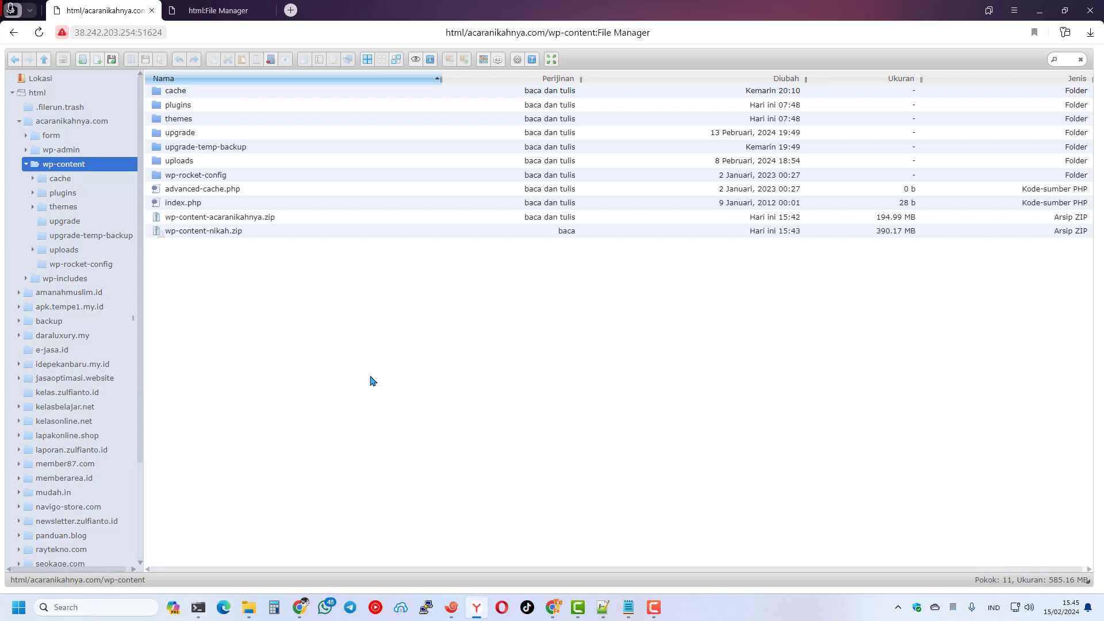
Reopen uploads/2022/08 to review the image size variants, then collapse the uploads folder.
{"action": "left_click", "coordinate": [86, 252]}
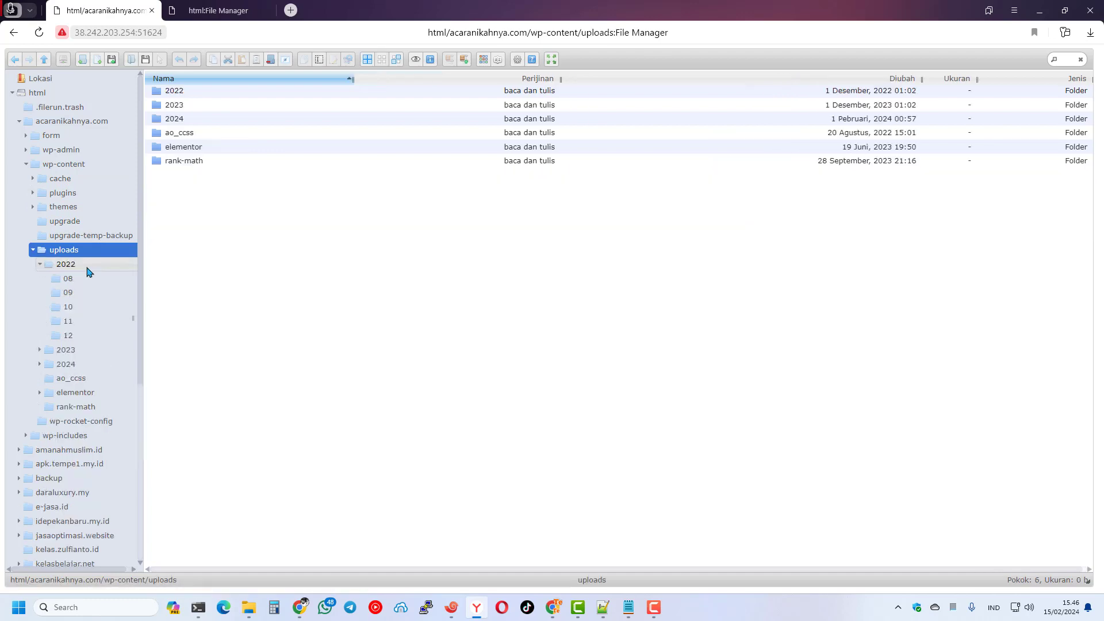
{"action": "left_click", "coordinate": [87, 265]}
{"action": "left_click", "coordinate": [68, 279]}
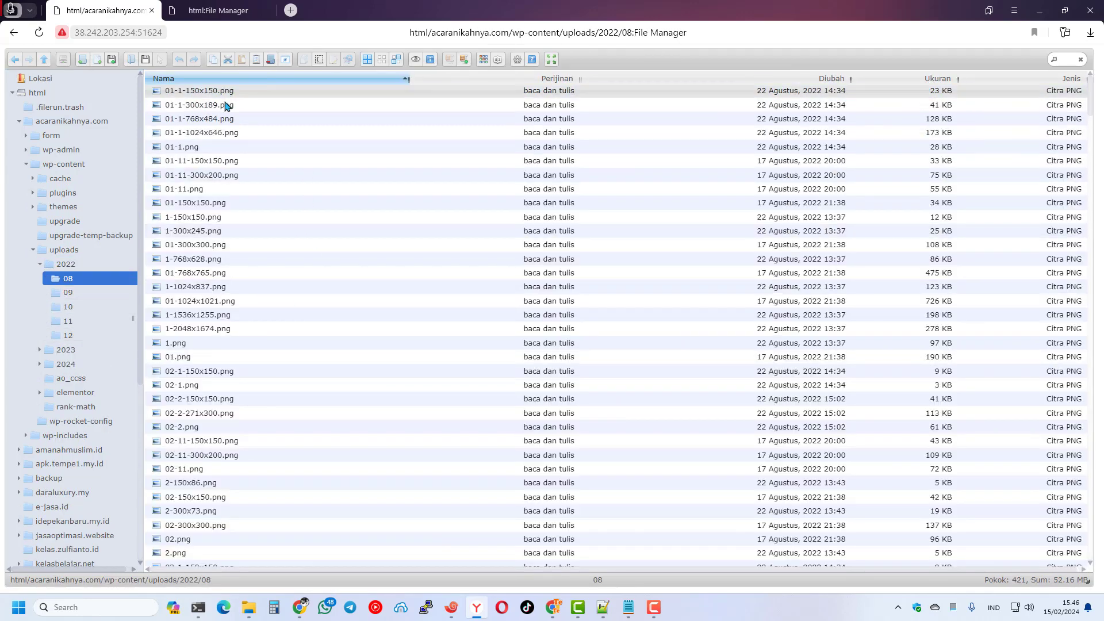
{"action": "scroll", "coordinate": [262, 300], "scroll_direction": "down", "scroll_amount": 10}
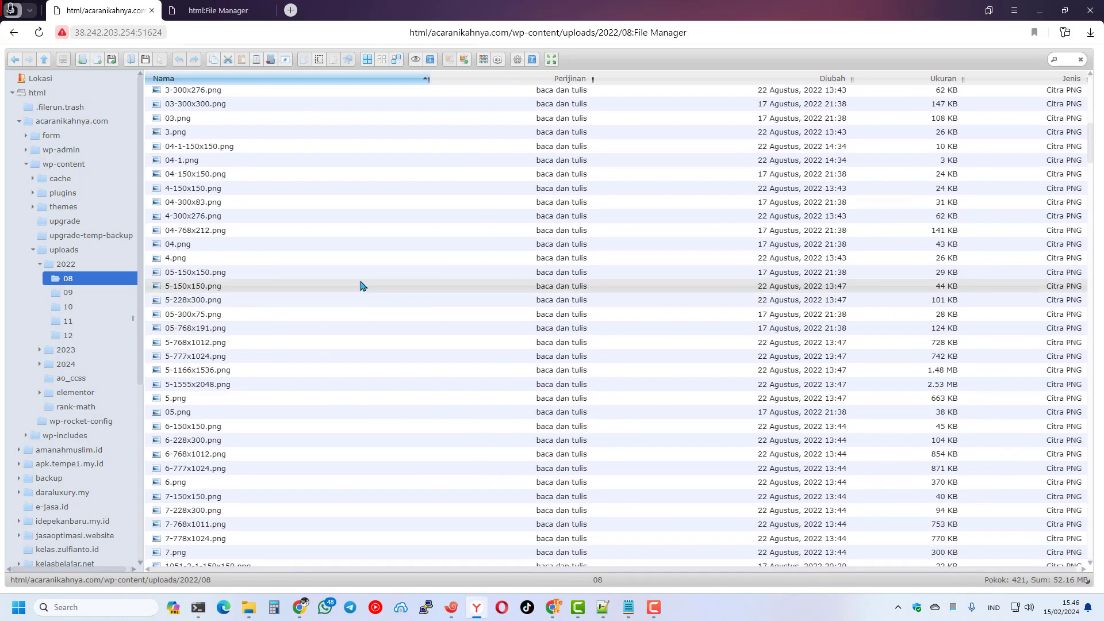
{"action": "scroll", "coordinate": [361, 282], "scroll_direction": "up", "scroll_amount": 10}
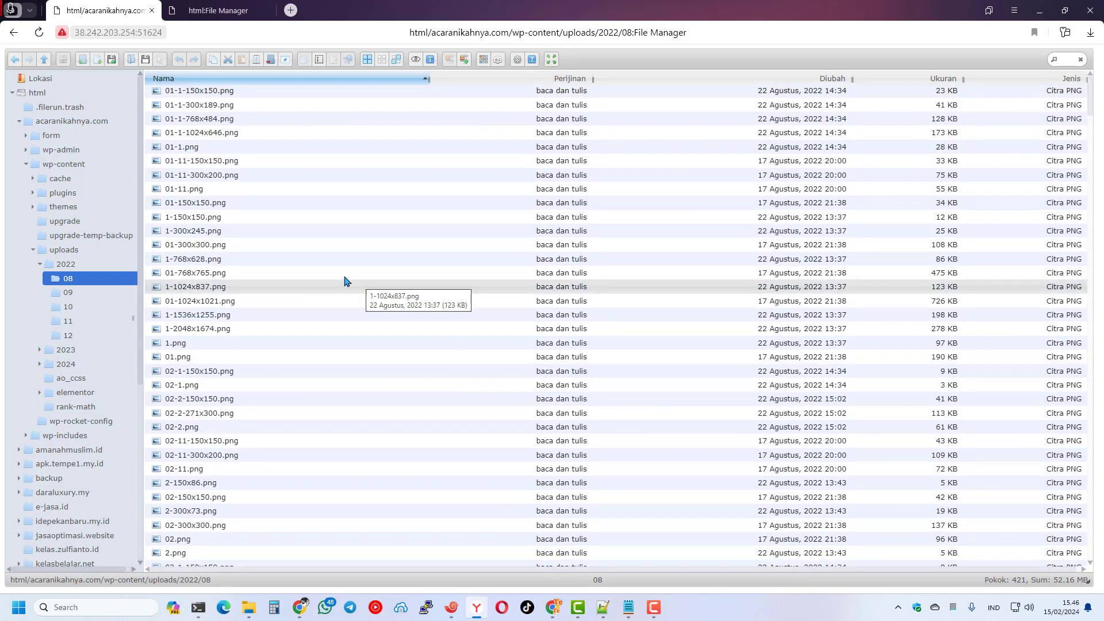
{"action": "left_click", "coordinate": [35, 257]}
{"action": "left_click", "coordinate": [34, 252]}
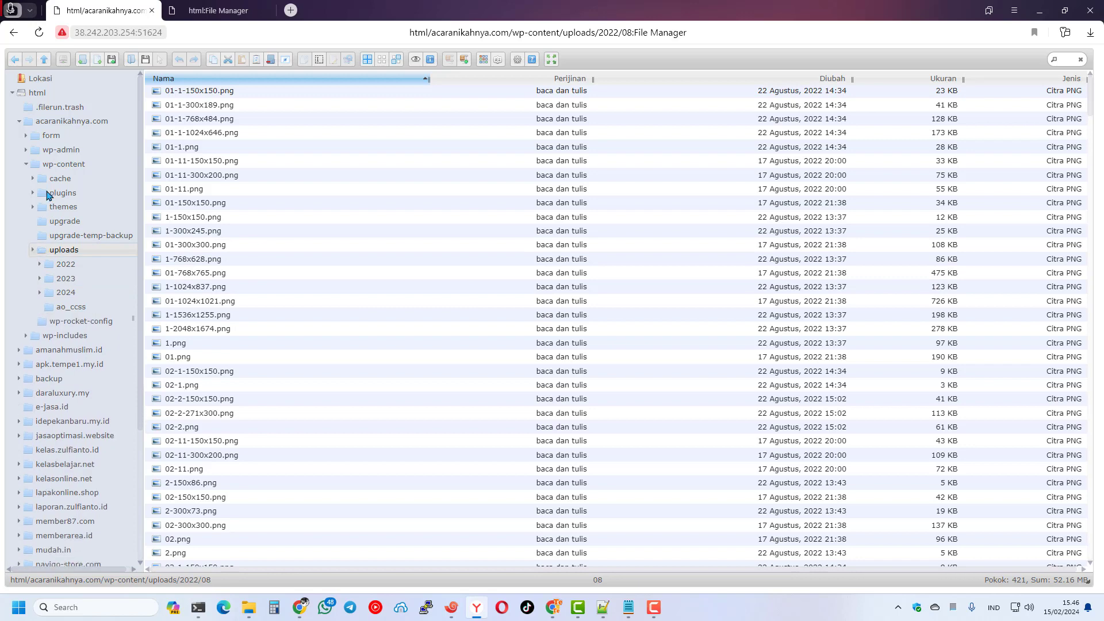
Reopen the acaranikahnya.com root folder, and switch to Notepad to highlight the SSH port in the VPS access notes.
{"action": "left_click", "coordinate": [63, 122]}
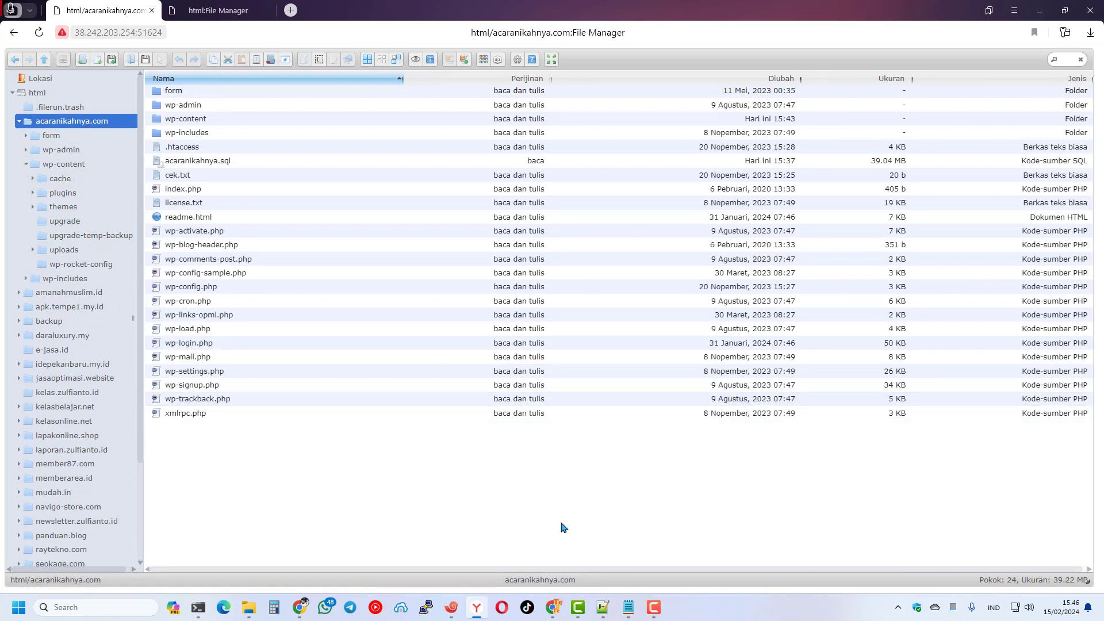
{"action": "left_click", "coordinate": [628, 608]}
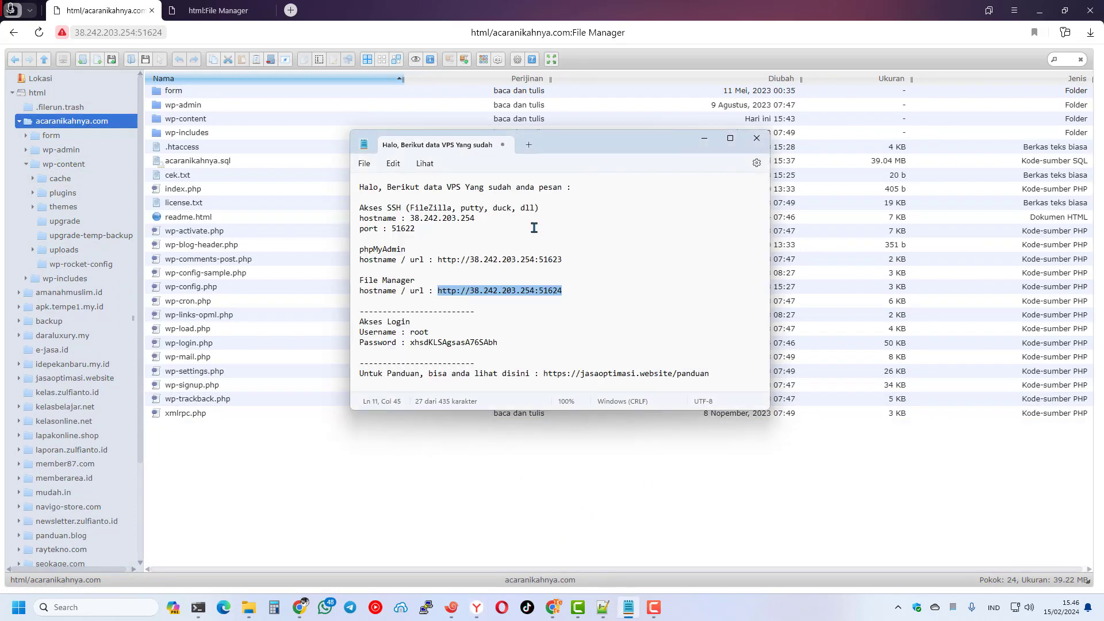
{"action": "left_click_drag", "start_coordinate": [475, 218], "coordinate": [396, 230]}
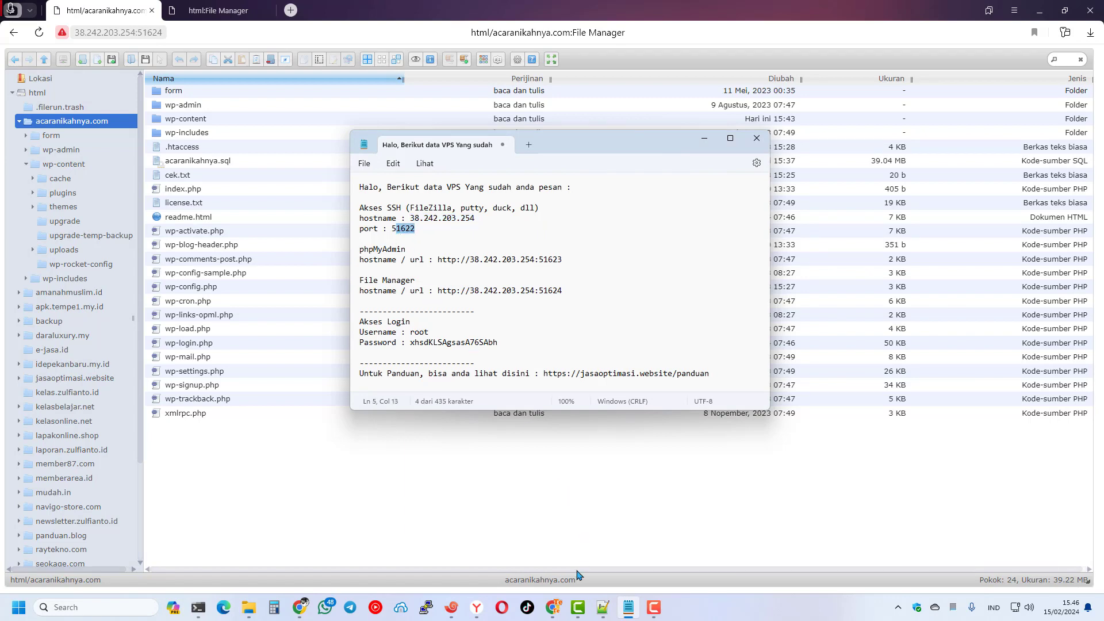
Switch to Xshell and highlight the /var/www/html/acaranikahnya.com path in the prompt, and clear the highlight.
{"action": "left_click", "coordinate": [452, 607]}
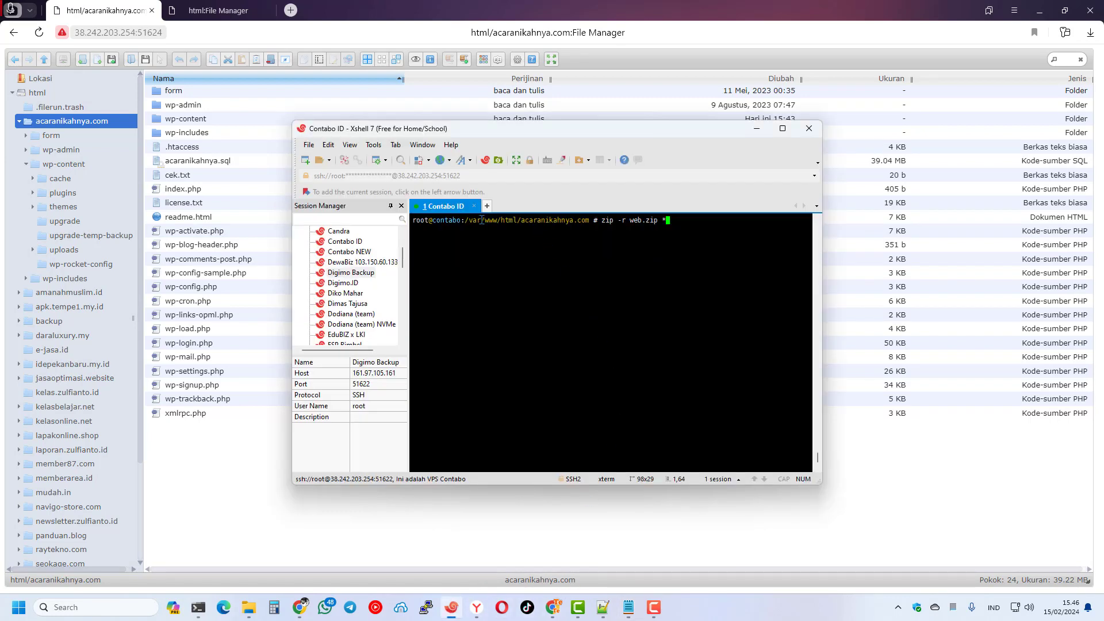
{"action": "left_click_drag", "start_coordinate": [465, 221], "coordinate": [590, 221]}
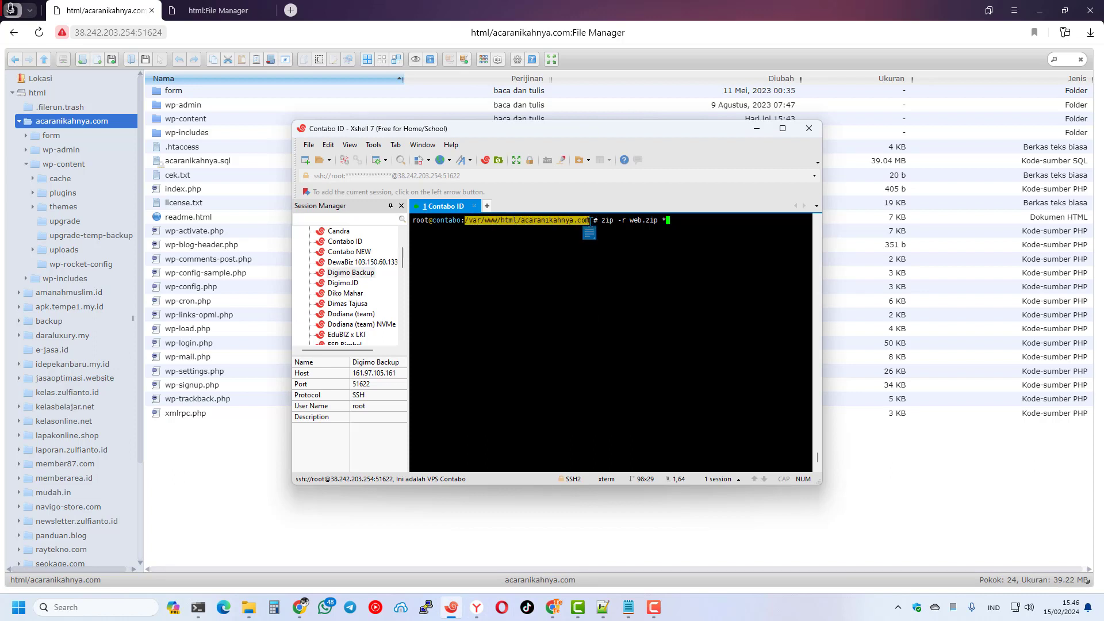
{"action": "left_click", "coordinate": [612, 311]}
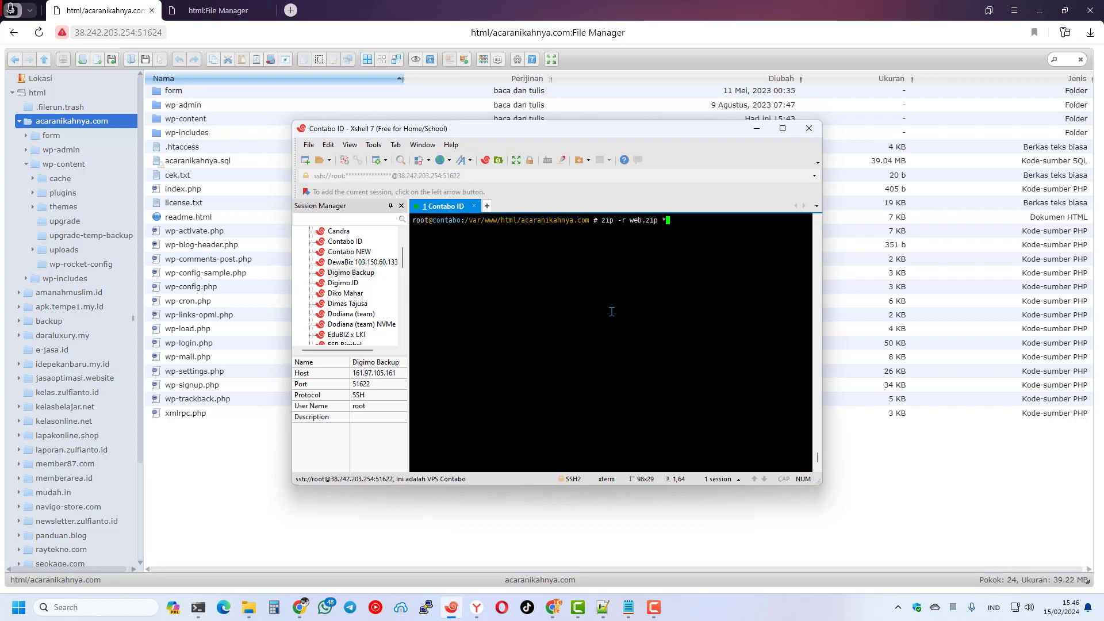